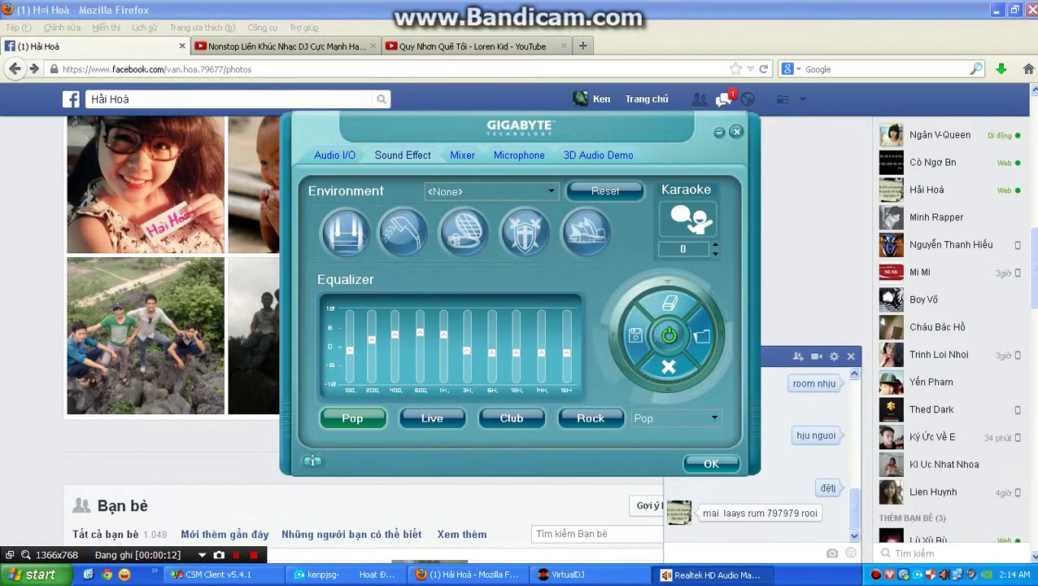
Apply the Rock equalizer preset and raise all ten frequency bands from 100 to 16K to the maximum
{"action": "left_click_drag", "start_coordinate": [567, 352], "coordinate": [567, 314]}
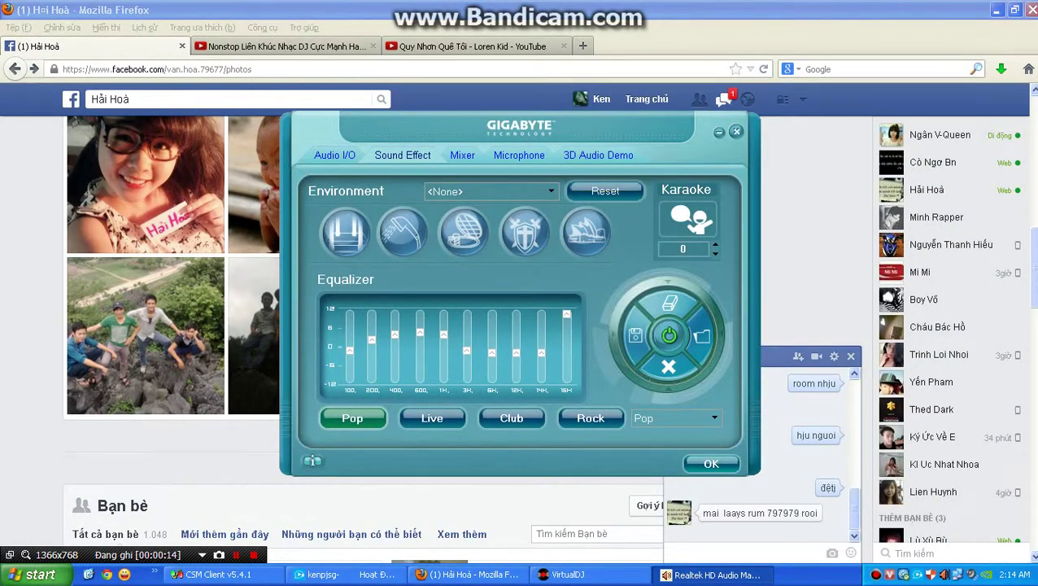
{"action": "left_click", "coordinate": [714, 418]}
{"action": "left_click", "coordinate": [646, 470]}
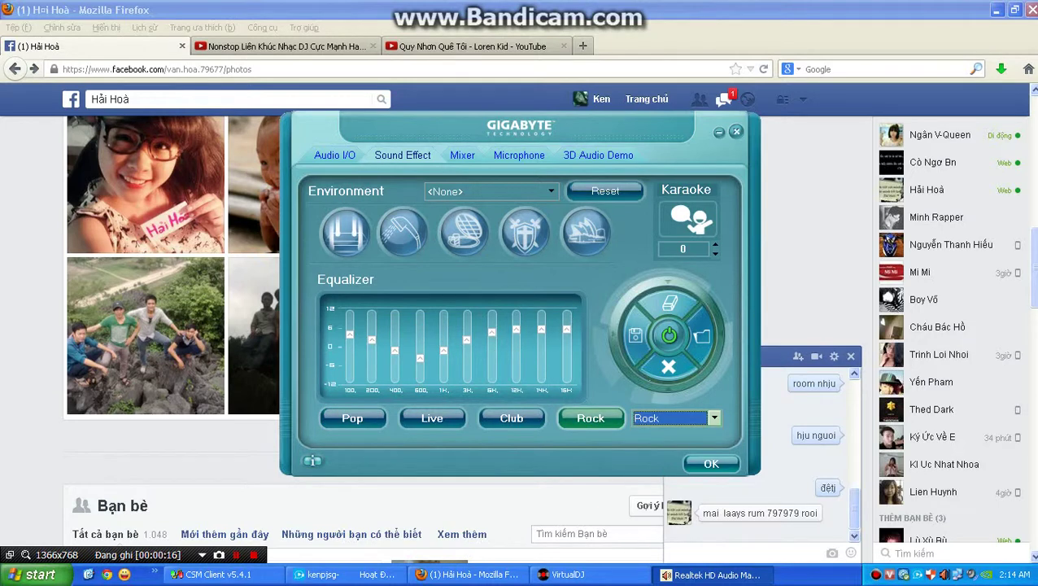
{"action": "left_click_drag", "start_coordinate": [567, 330], "coordinate": [517, 314]}
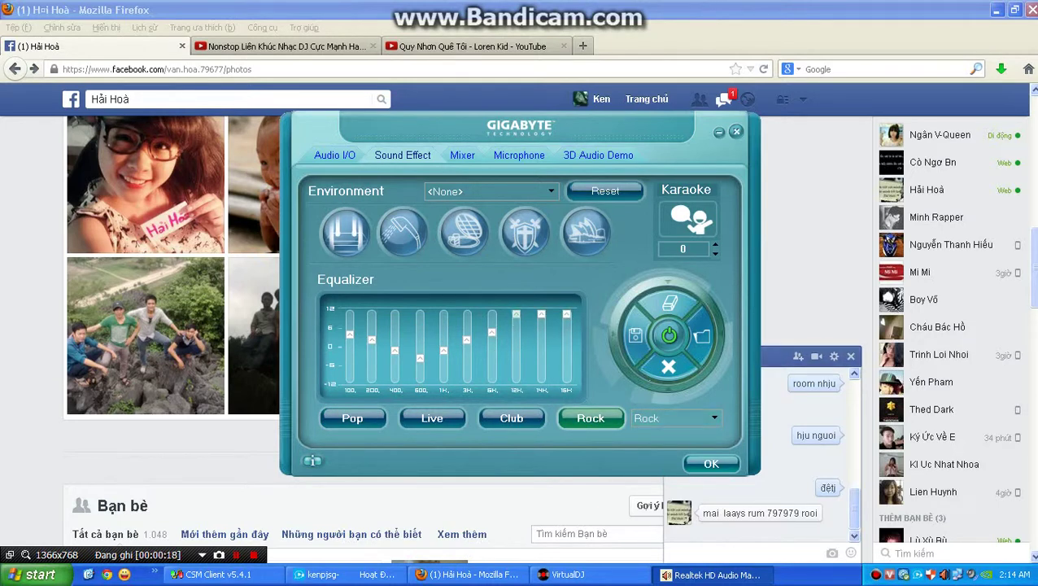
{"action": "left_click_drag", "start_coordinate": [466, 339], "coordinate": [443, 314]}
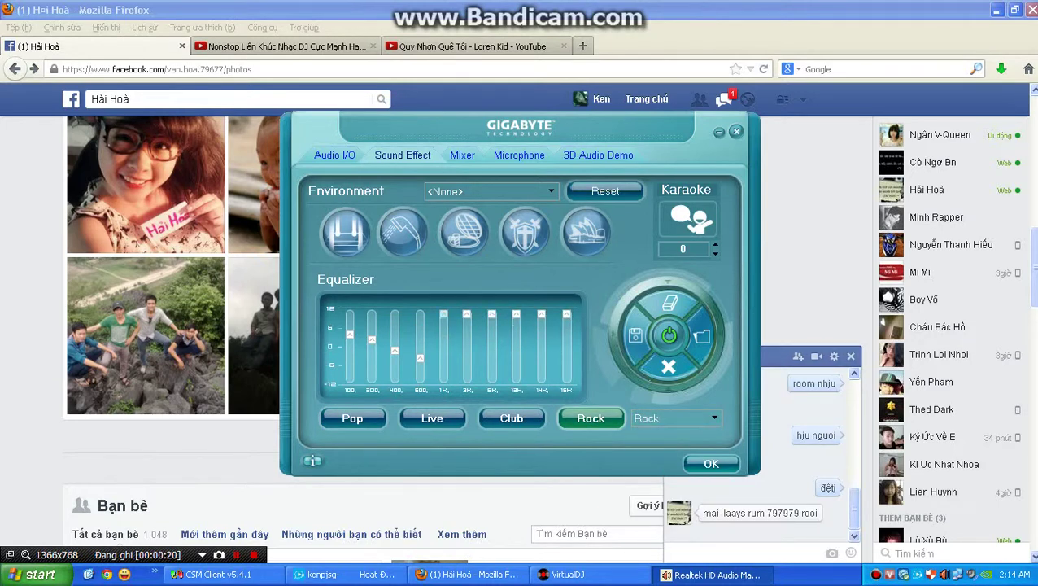
{"action": "left_click_drag", "start_coordinate": [420, 358], "coordinate": [349, 314]}
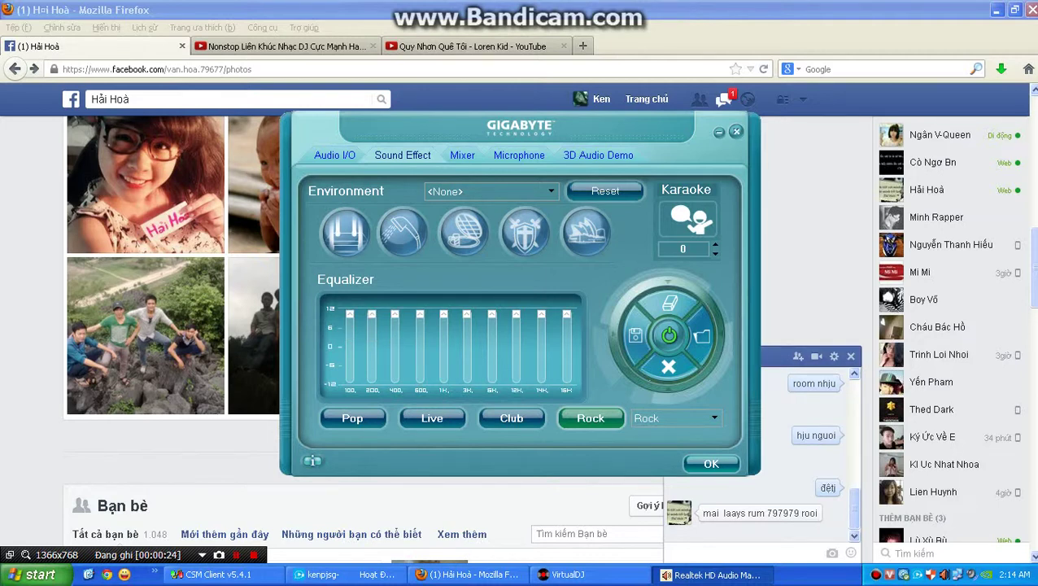
Set the device on the green back-panel audio jack to Headphone and close the audio manager with the changes applied
{"action": "left_click", "coordinate": [334, 154]}
{"action": "left_click", "coordinate": [588, 260]}
{"action": "left_click", "coordinate": [317, 229]}
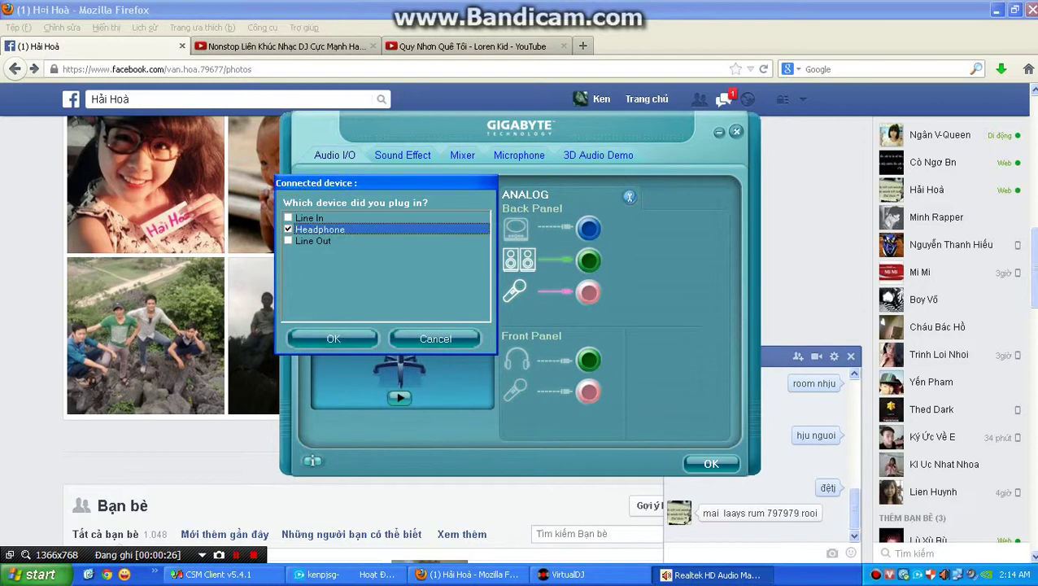
{"action": "left_click", "coordinate": [331, 339]}
{"action": "left_click", "coordinate": [711, 464]}
Send the reply "ừ" in the open Facebook chat and close the conversation
{"action": "left_click", "coordinate": [716, 553]}
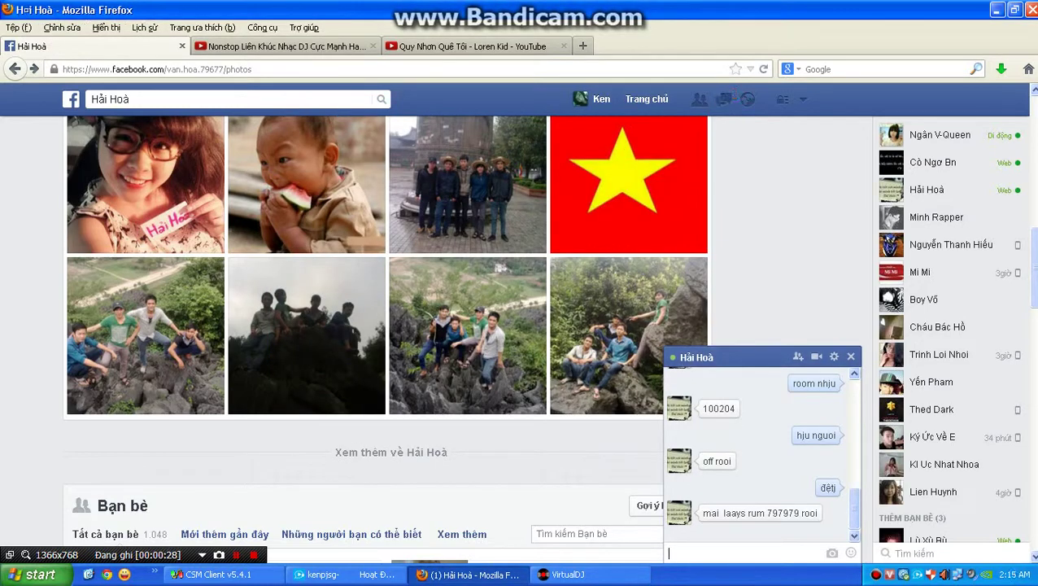
{"action": "key", "text": "Return"}
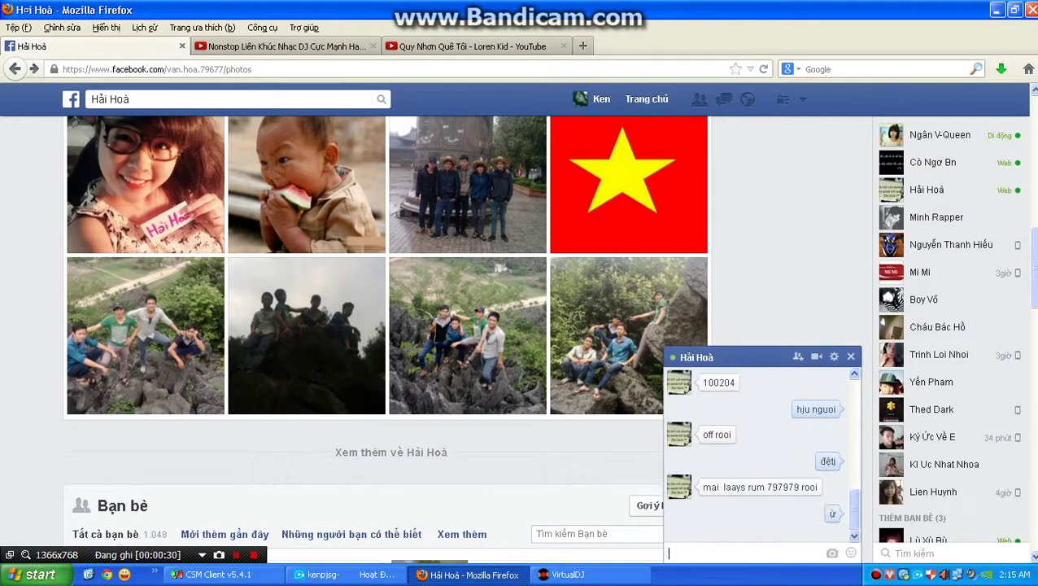
{"action": "key", "text": "Escape"}
Switch to VirtualDJ and show its list of sound effects
{"action": "left_click", "coordinate": [346, 574]}
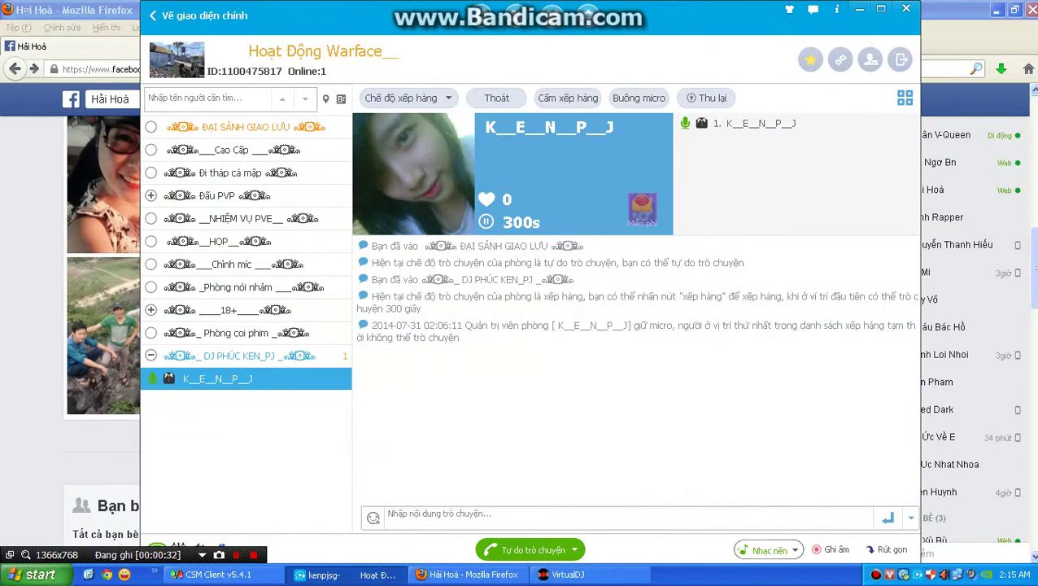
{"action": "left_click", "coordinate": [869, 7]}
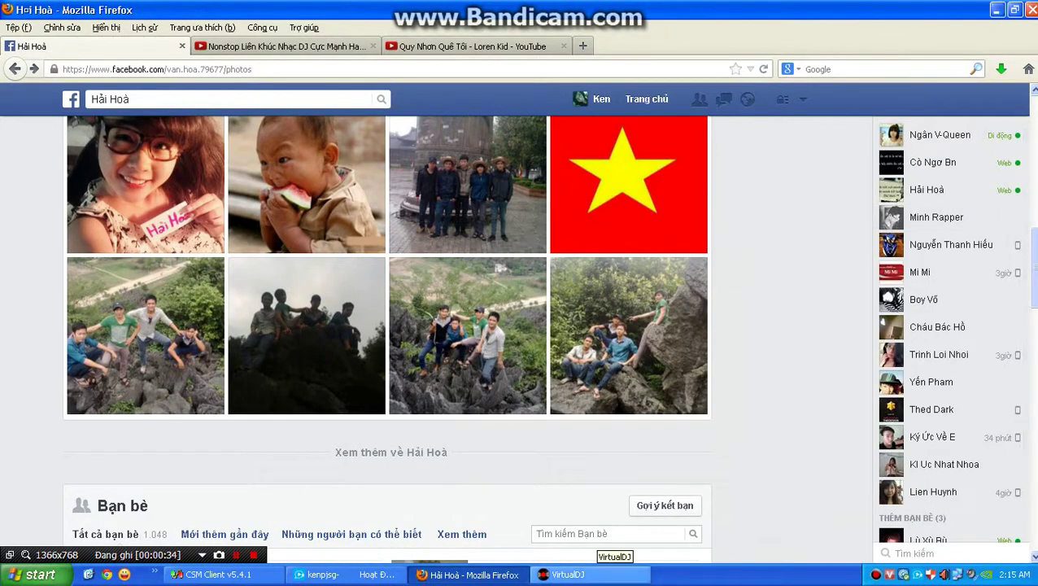
{"action": "left_click", "coordinate": [568, 575]}
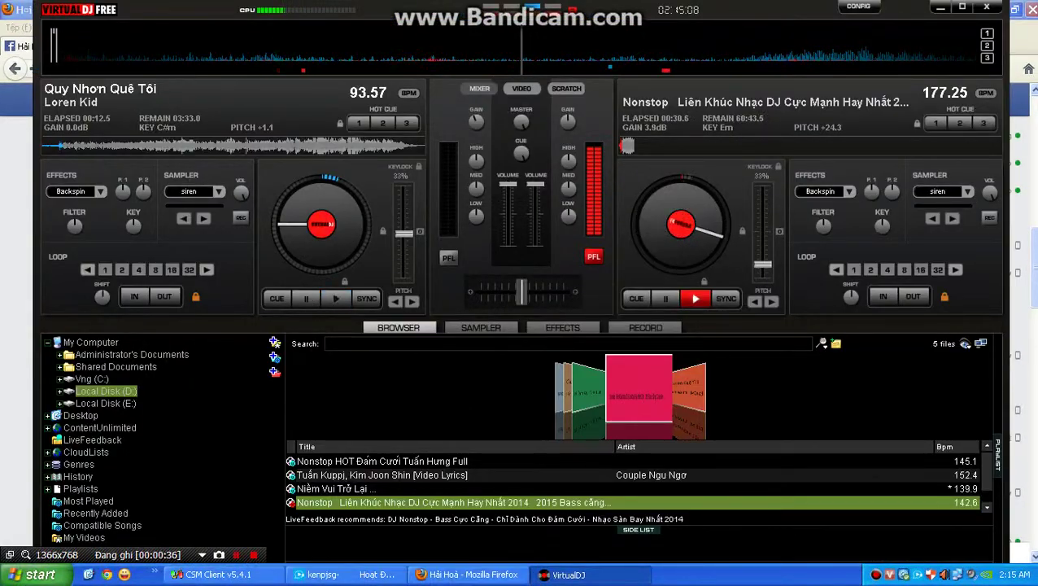
{"action": "left_click", "coordinate": [481, 327]}
{"action": "left_click", "coordinate": [562, 327]}
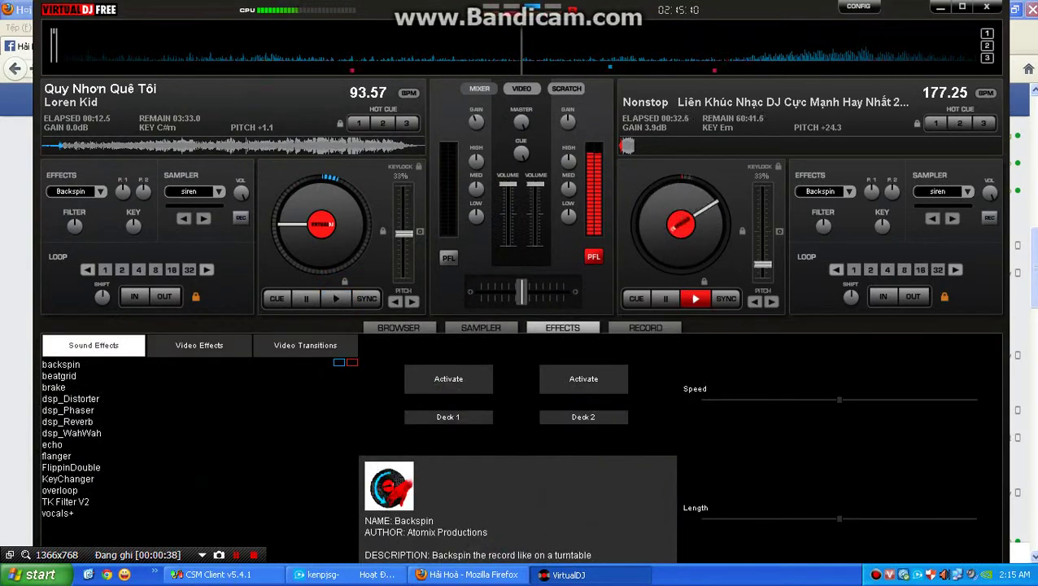
Trigger the Backspin effect on deck 2 and assign it to that deck
{"action": "left_click", "coordinate": [583, 379]}
{"action": "left_click", "coordinate": [583, 416]}
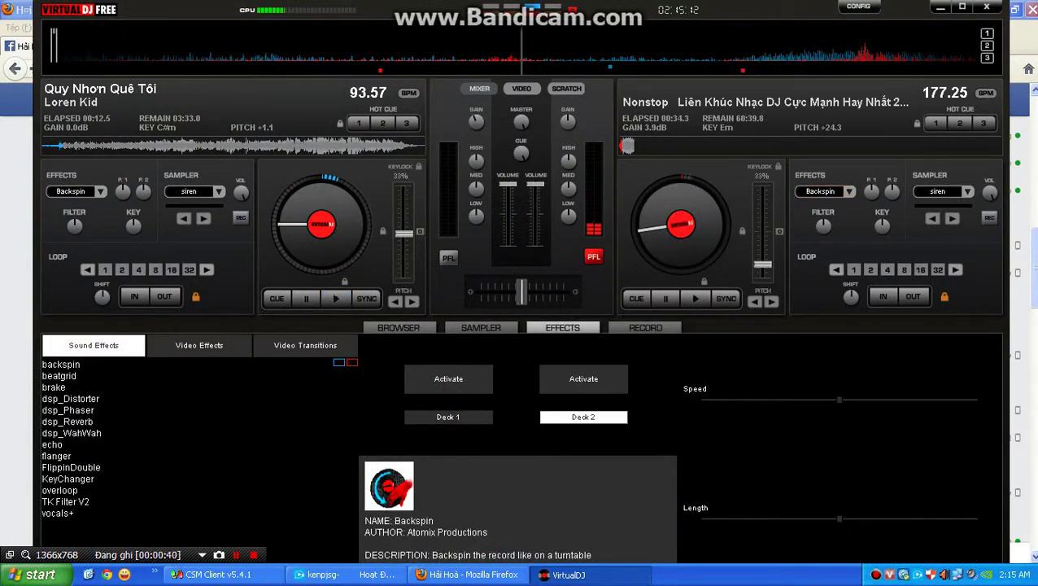
{"action": "left_click", "coordinate": [583, 378]}
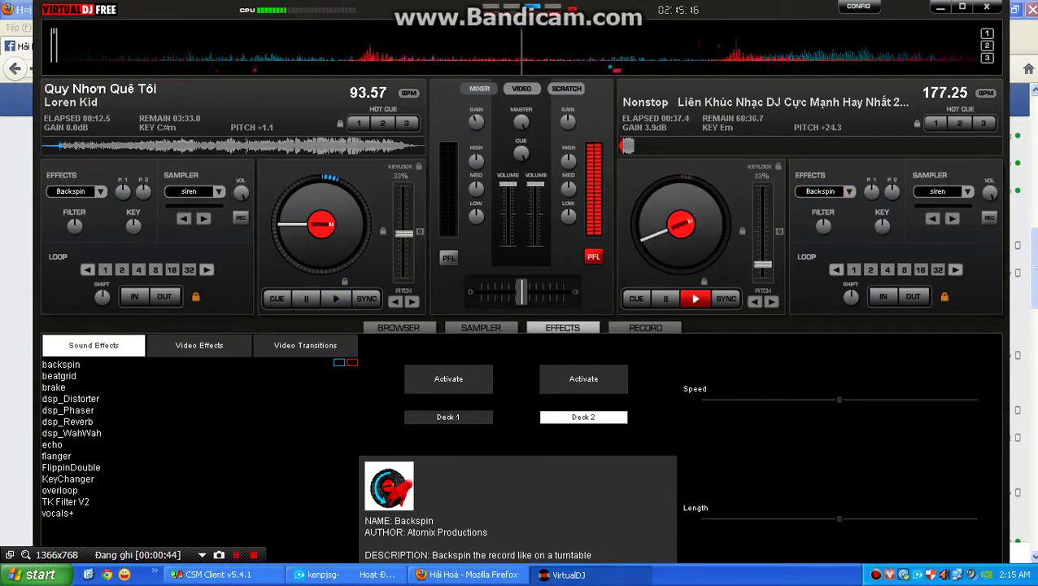
Audition the dsp_Reverb effect on deck 2 by switching it on and off repeatedly, ending with it off
{"action": "left_click", "coordinate": [71, 398]}
{"action": "left_click", "coordinate": [68, 411]}
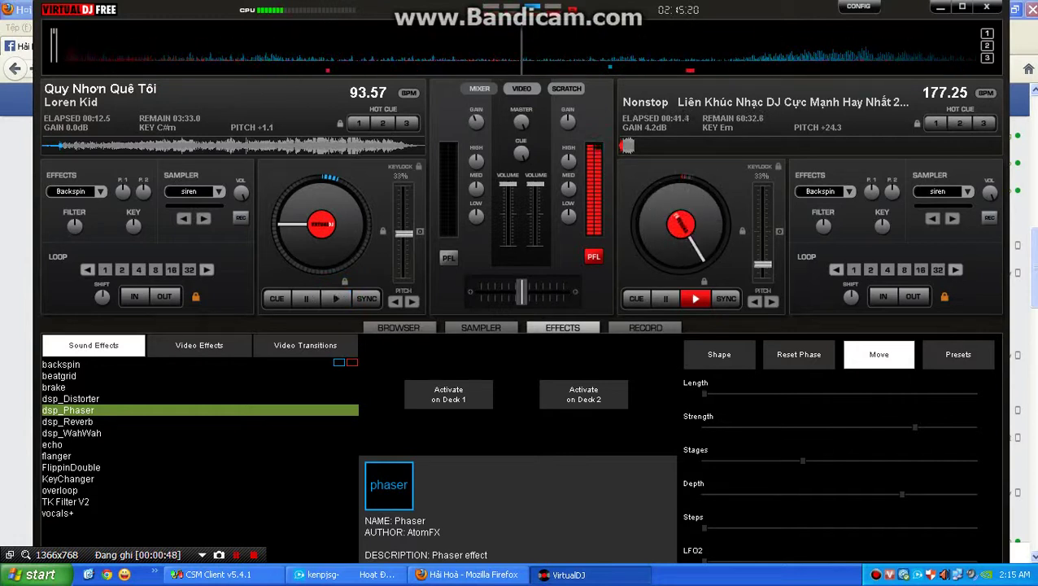
{"action": "left_click", "coordinate": [67, 421]}
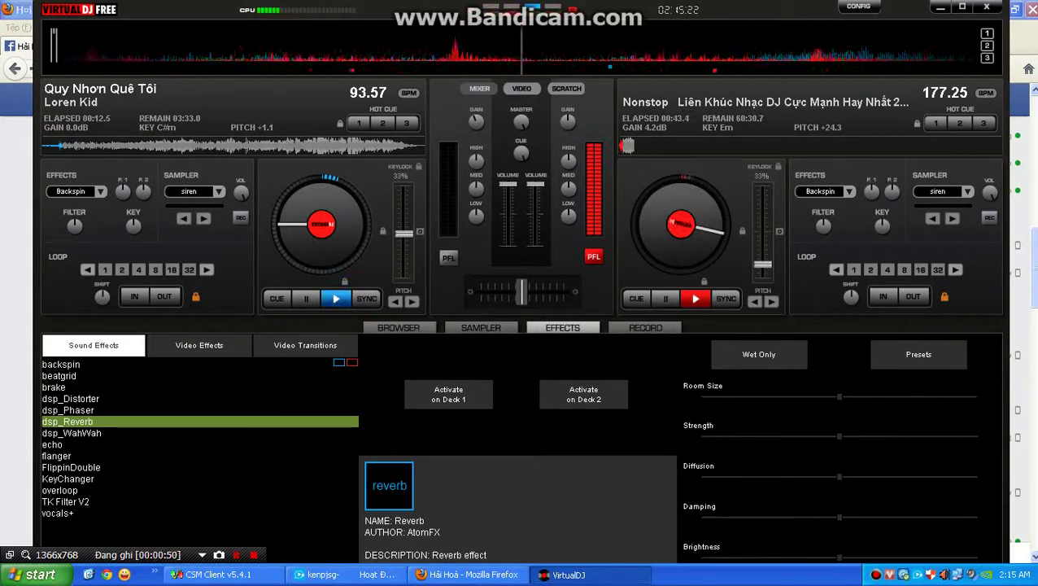
{"action": "left_click", "coordinate": [583, 394]}
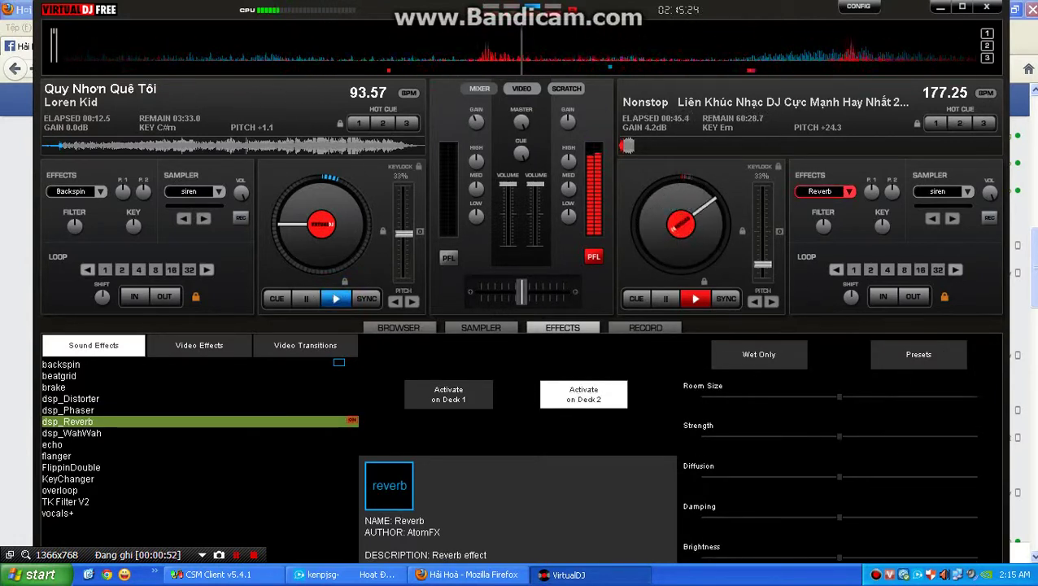
{"action": "left_click", "coordinate": [583, 394]}
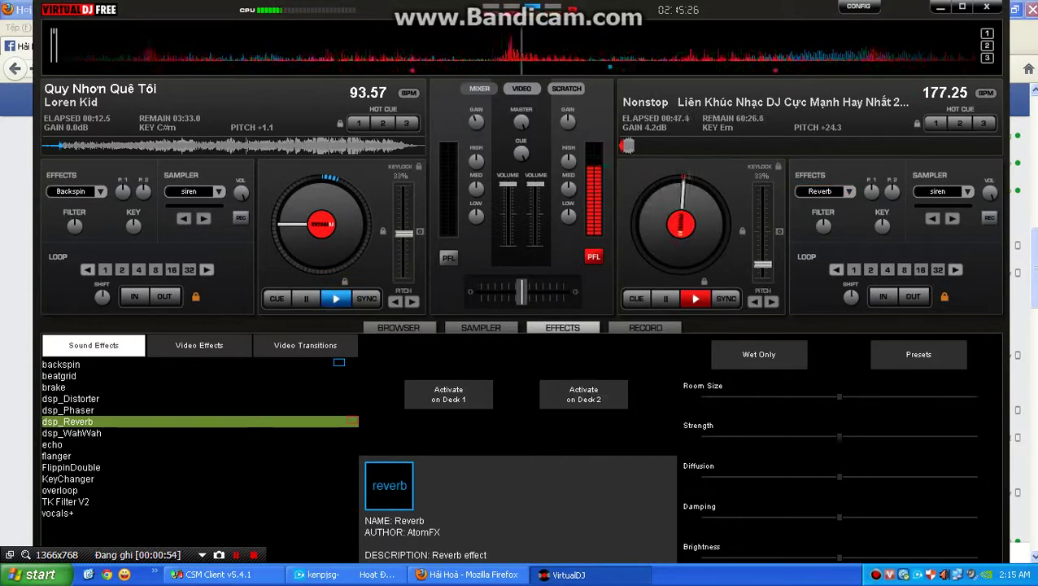
{"action": "left_click", "coordinate": [583, 394]}
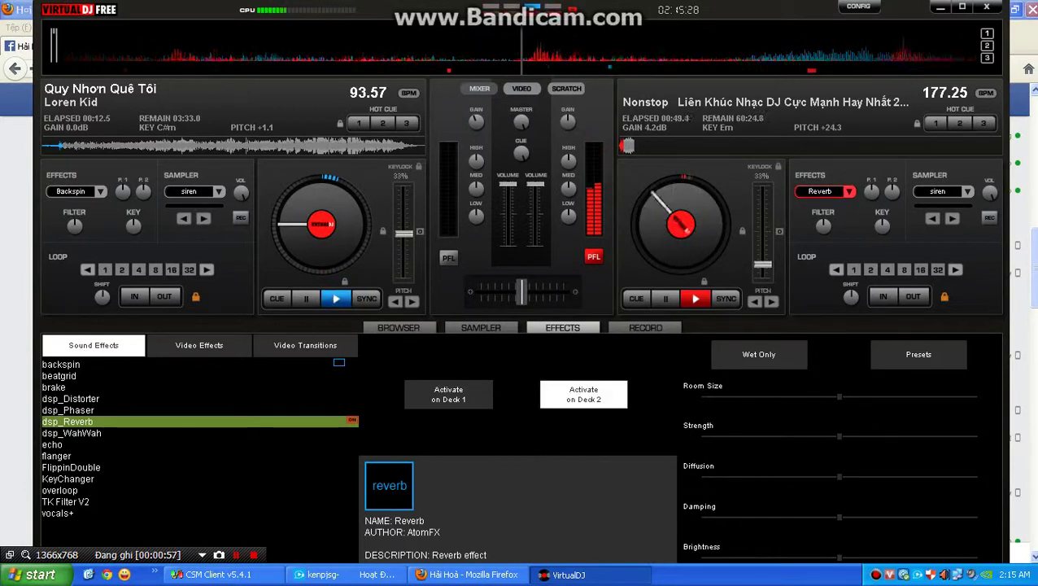
{"action": "left_click", "coordinate": [584, 394]}
{"action": "left_click", "coordinate": [583, 393]}
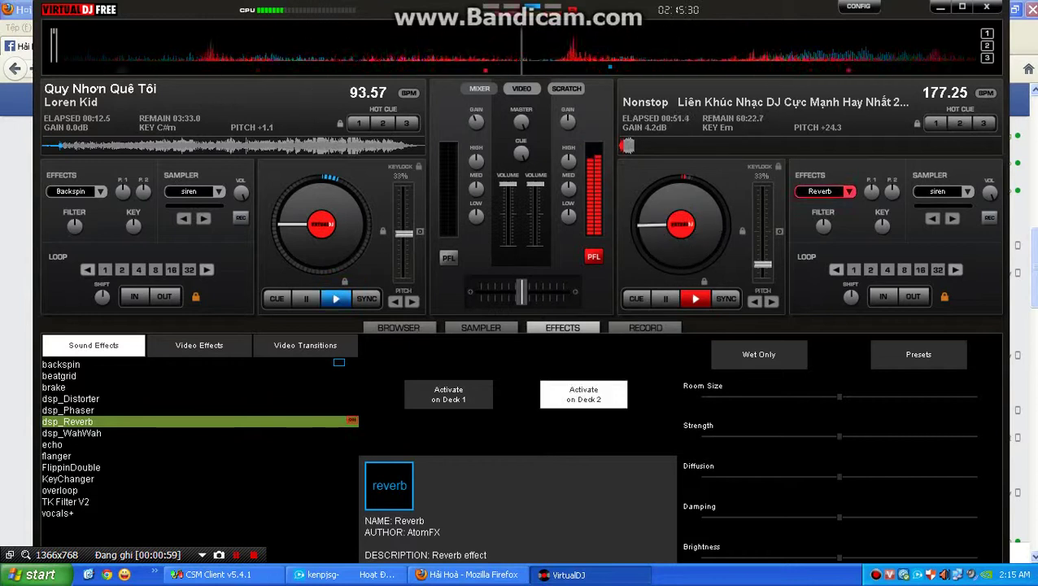
{"action": "left_click", "coordinate": [583, 394]}
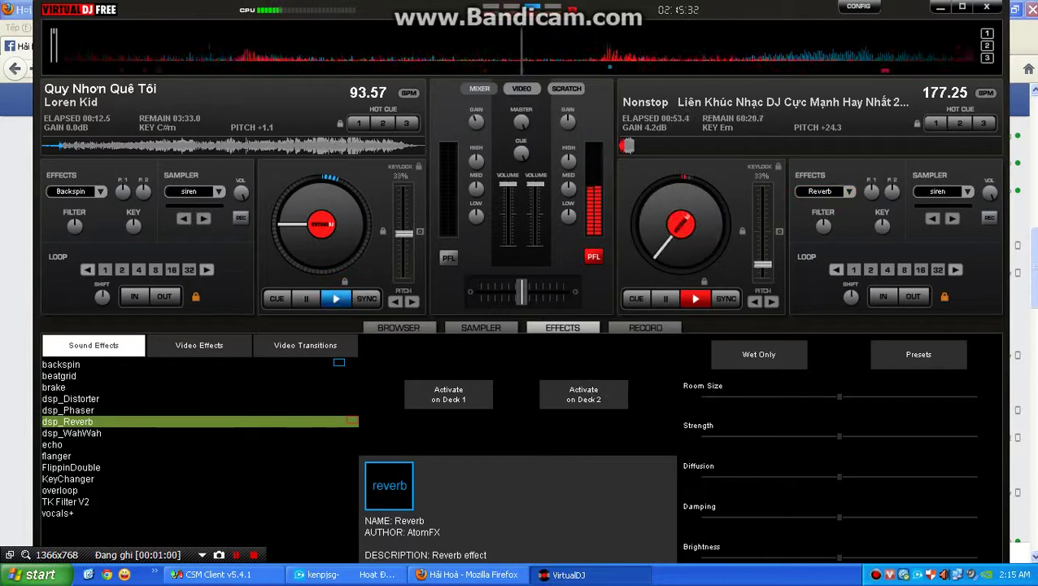
{"action": "left_click", "coordinate": [583, 394]}
{"action": "left_click", "coordinate": [583, 393]}
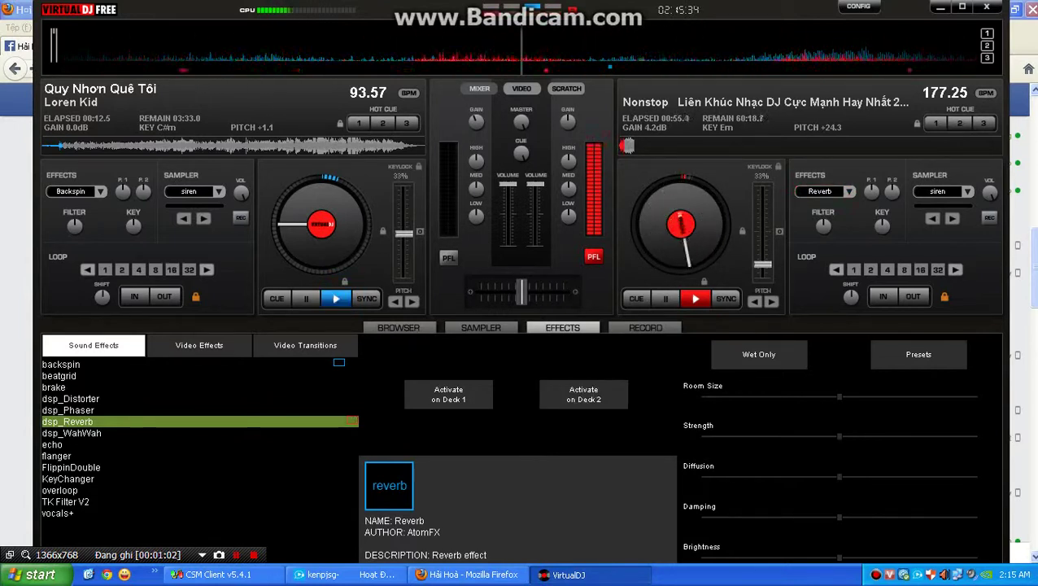
Try the dsp_WahWah effect on deck 2 for a while and switch it off
{"action": "left_click", "coordinate": [72, 433]}
{"action": "left_click", "coordinate": [583, 393]}
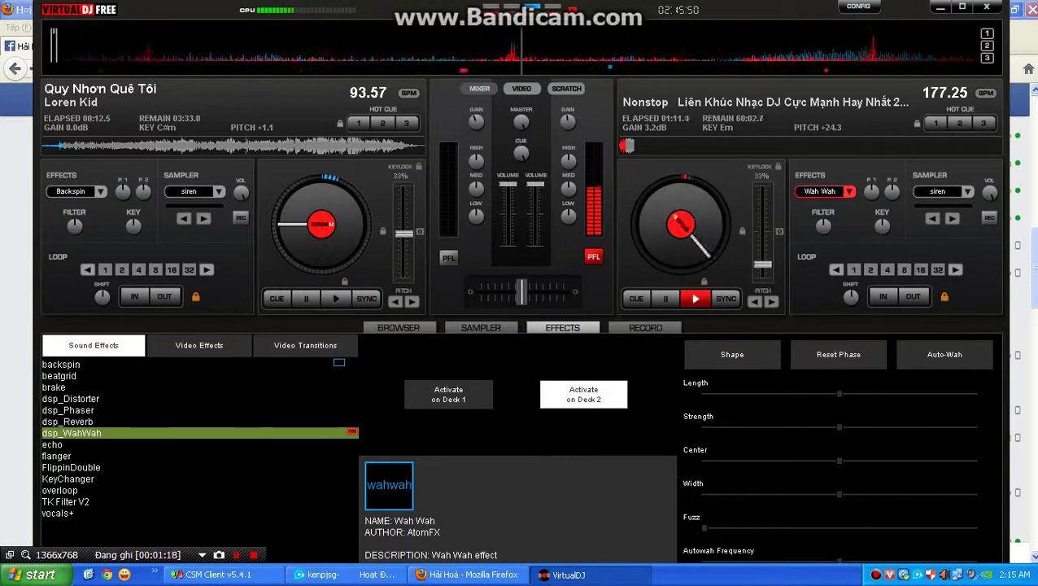
{"action": "left_click", "coordinate": [583, 395]}
Toggle the echo effect on and off on deck 2, leaving it off
{"action": "left_click", "coordinate": [65, 444]}
{"action": "left_click", "coordinate": [583, 394]}
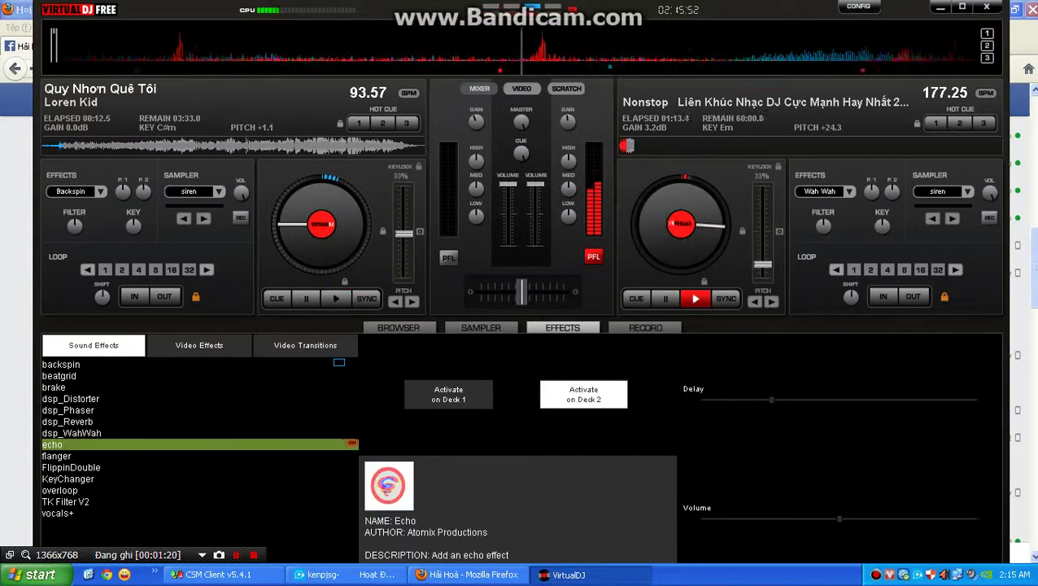
{"action": "left_click", "coordinate": [583, 394]}
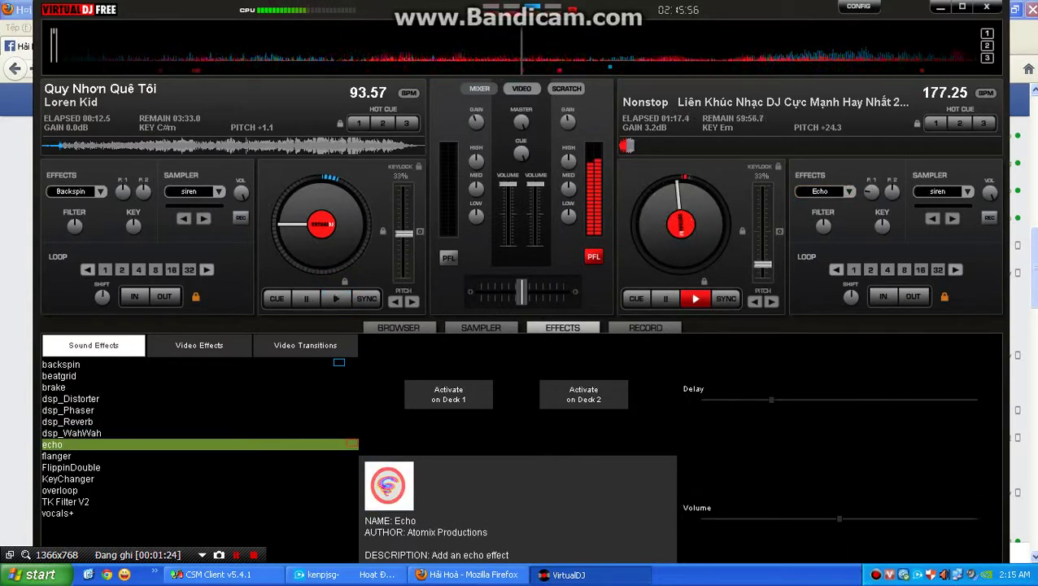
{"action": "double_click", "coordinate": [584, 394]}
Audition the flanger effect on deck 2, switching it on and off and finishing with it off
{"action": "left_click", "coordinate": [57, 456]}
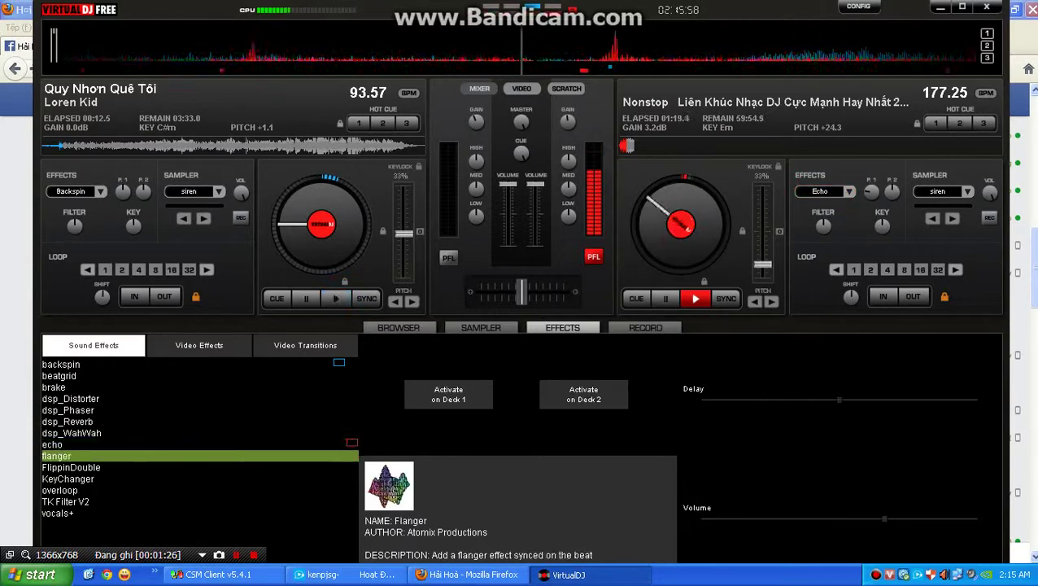
{"action": "left_click", "coordinate": [583, 395]}
{"action": "left_click", "coordinate": [583, 395]}
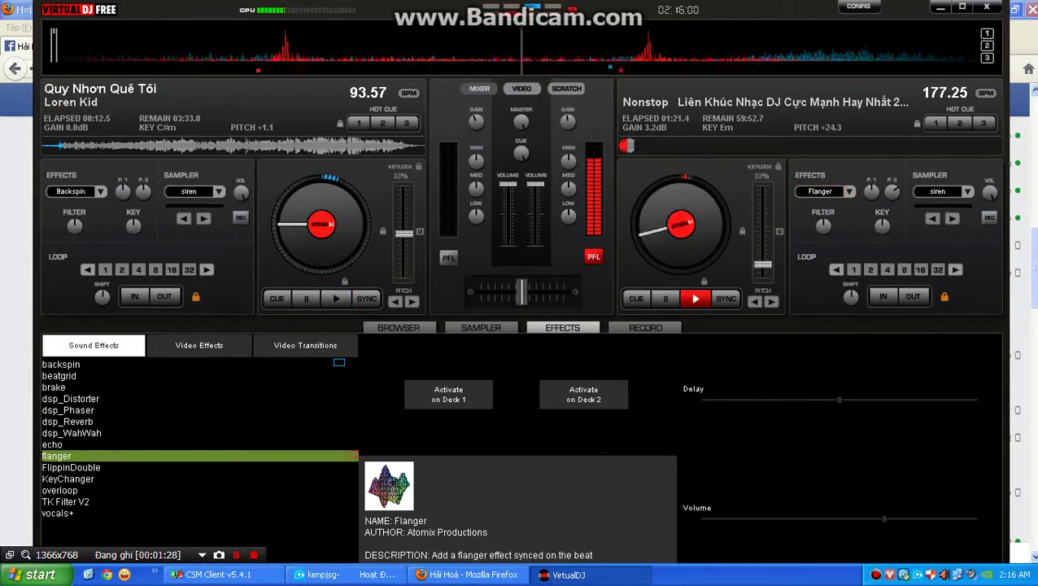
{"action": "left_click", "coordinate": [584, 394]}
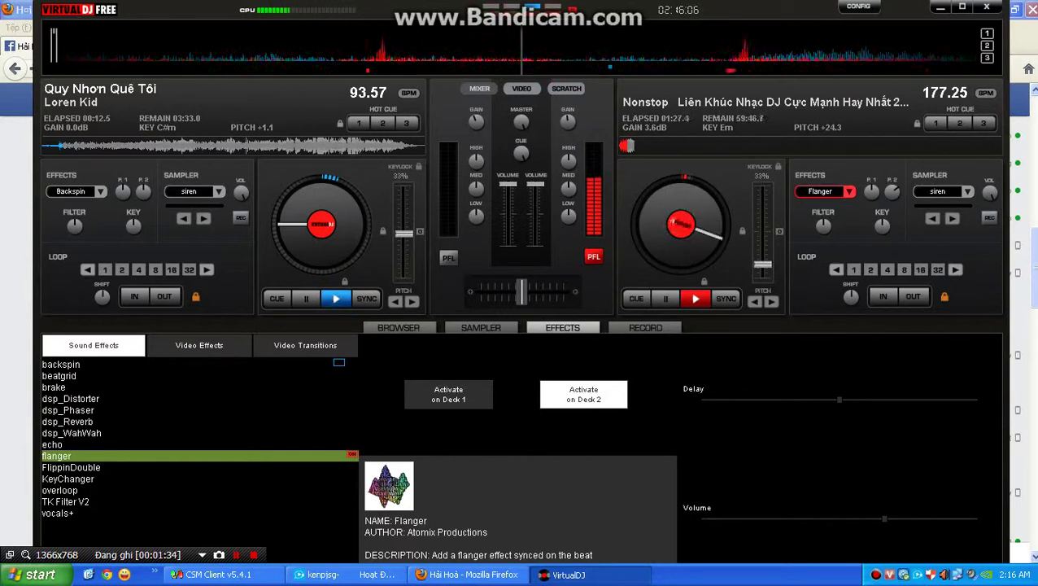
{"action": "left_click", "coordinate": [645, 327]}
{"action": "left_click", "coordinate": [481, 327]}
{"action": "left_click", "coordinate": [563, 327]}
{"action": "left_click", "coordinate": [583, 395]}
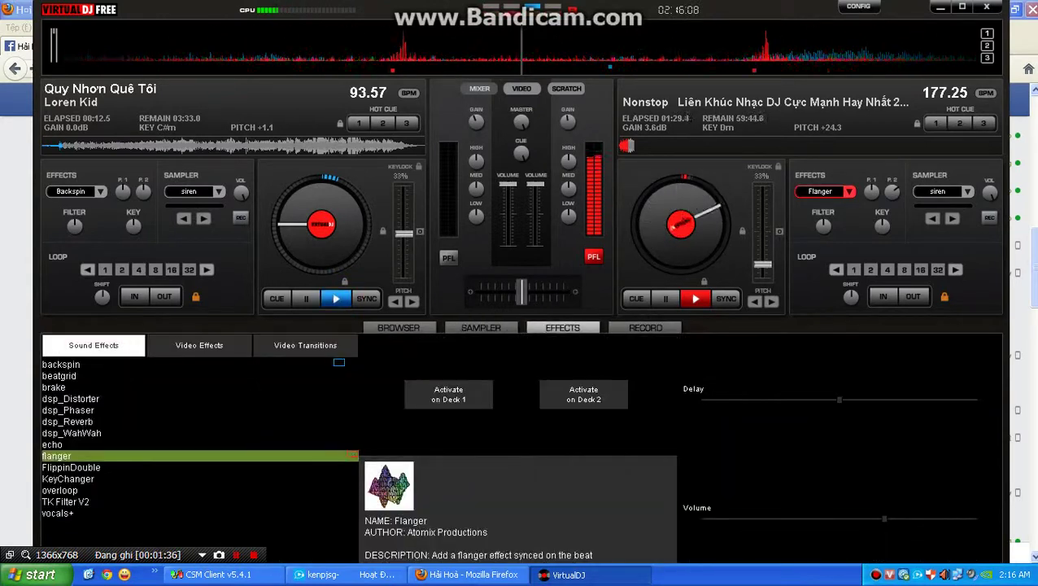
Switch the FlippinDouble effect on and off several times on deck 2, finishing with it off
{"action": "left_click", "coordinate": [71, 468]}
{"action": "left_click", "coordinate": [583, 395]}
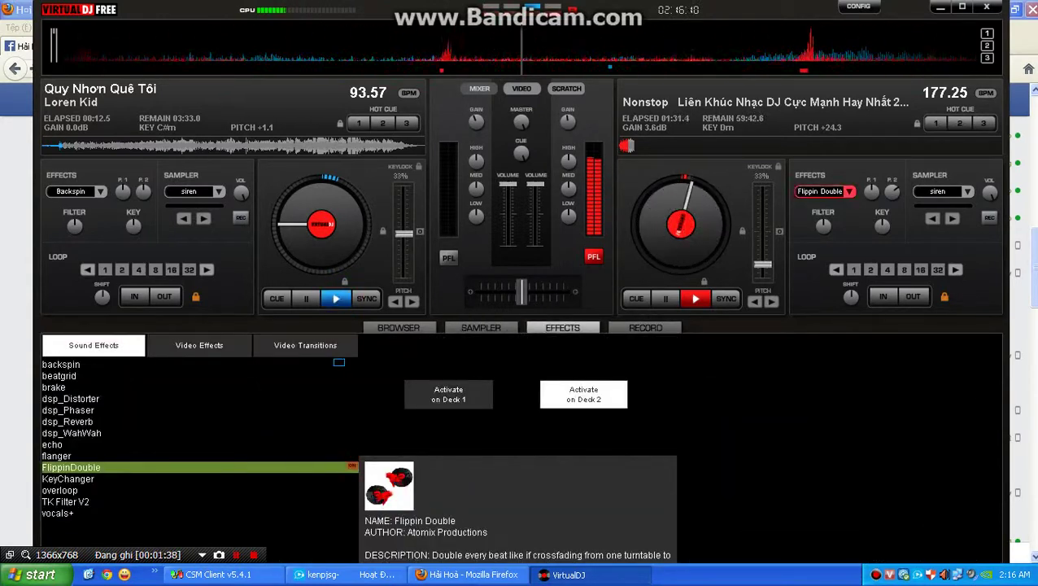
{"action": "left_click", "coordinate": [584, 394]}
{"action": "left_click", "coordinate": [583, 395]}
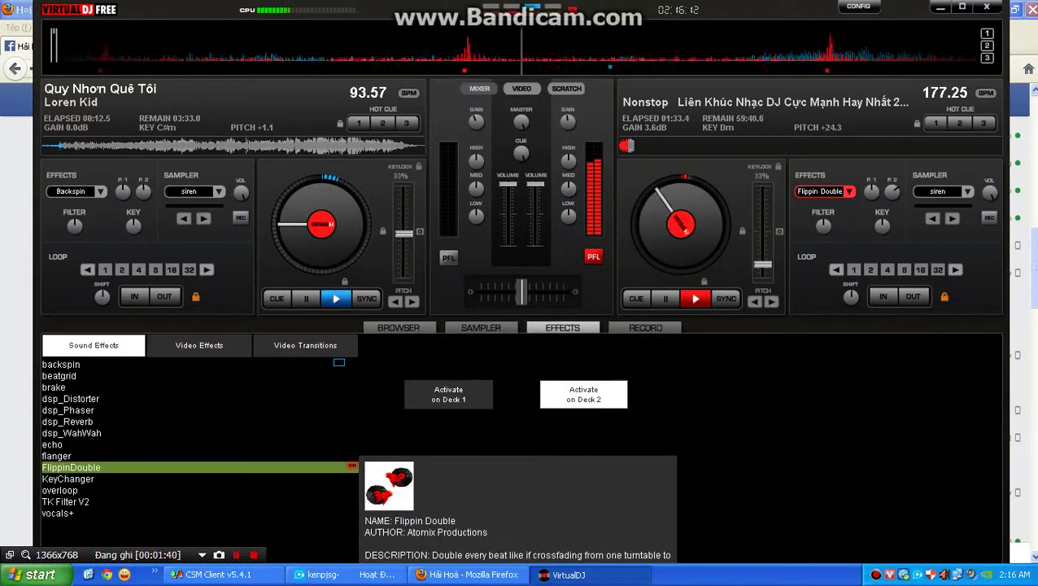
{"action": "left_click", "coordinate": [584, 395]}
{"action": "left_click", "coordinate": [584, 395]}
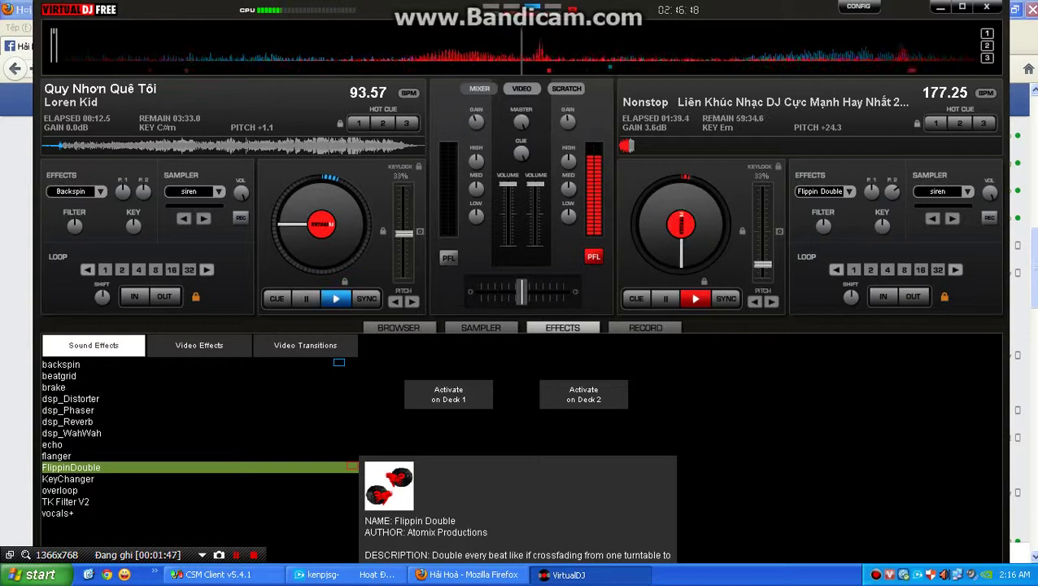
{"action": "left_click", "coordinate": [583, 395]}
{"action": "left_click", "coordinate": [598, 396]}
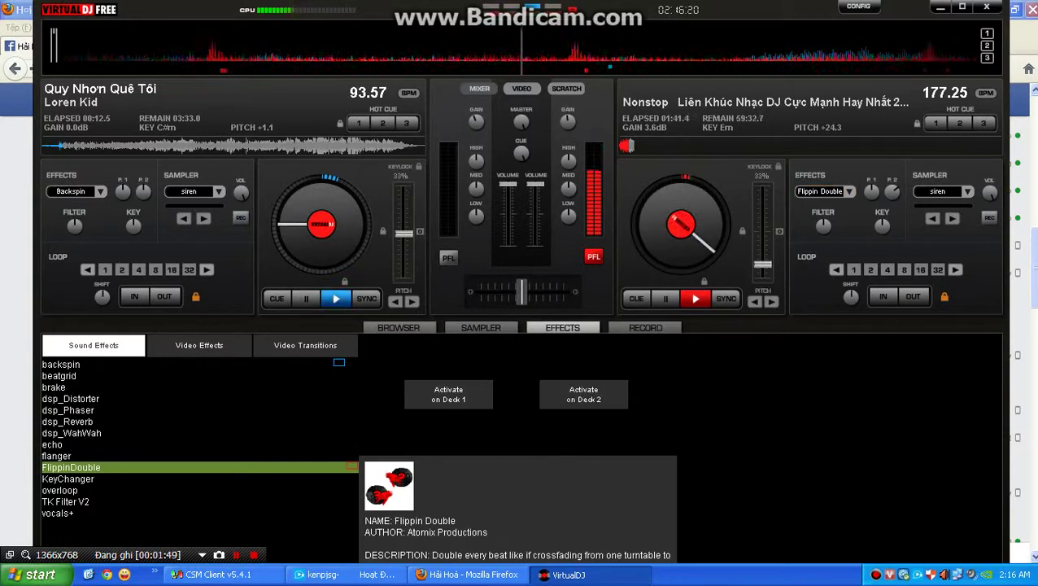
Select the backspin effect again and activate it on deck 2
{"action": "left_click", "coordinate": [62, 364]}
{"action": "left_click", "coordinate": [583, 390]}
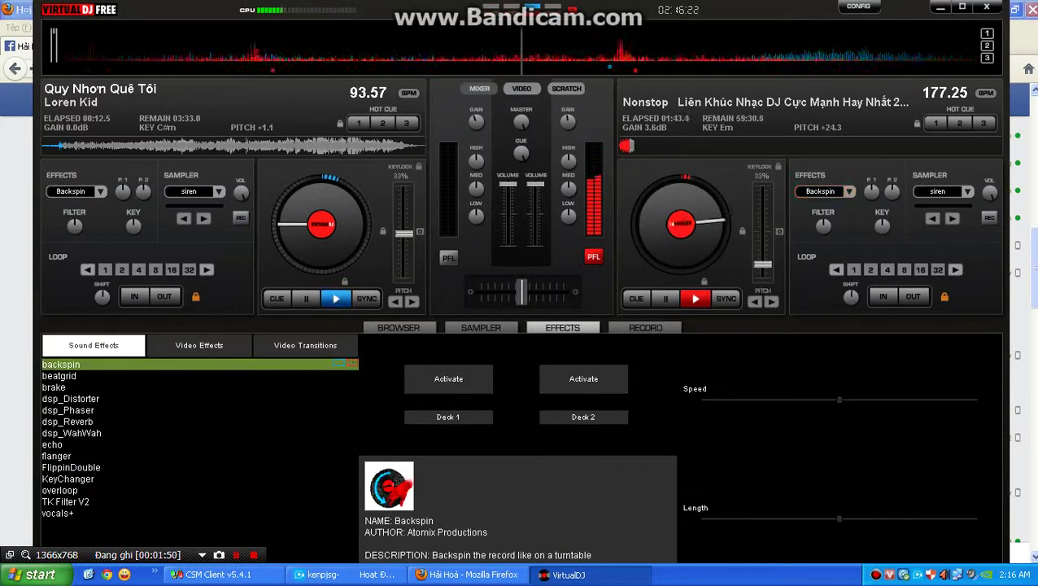
{"action": "left_click", "coordinate": [583, 380]}
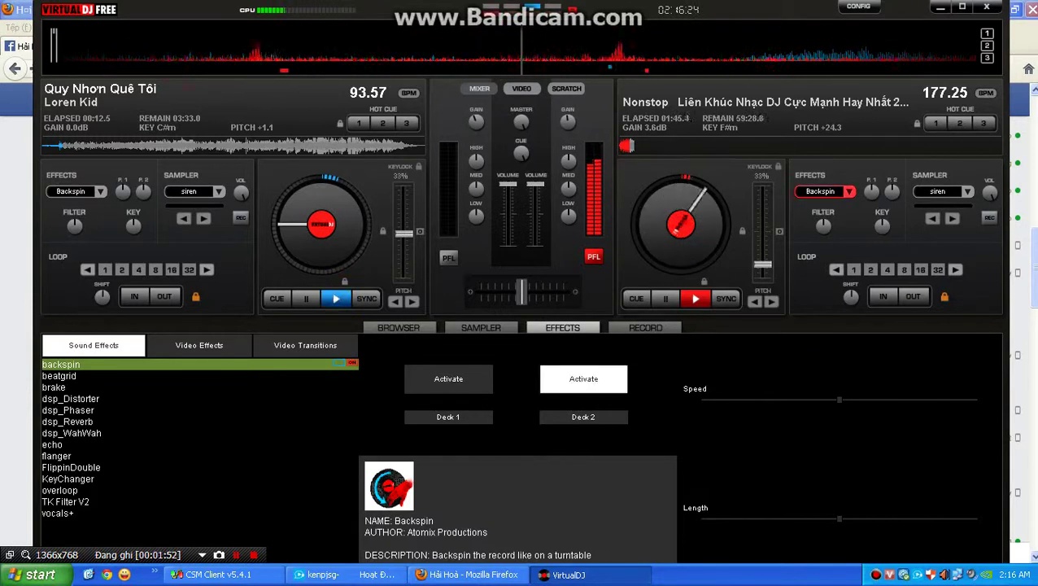
Retrigger the backspin effect on deck 2, browsing dsp_Distorter and beatgrid in between
{"action": "left_click", "coordinate": [583, 379]}
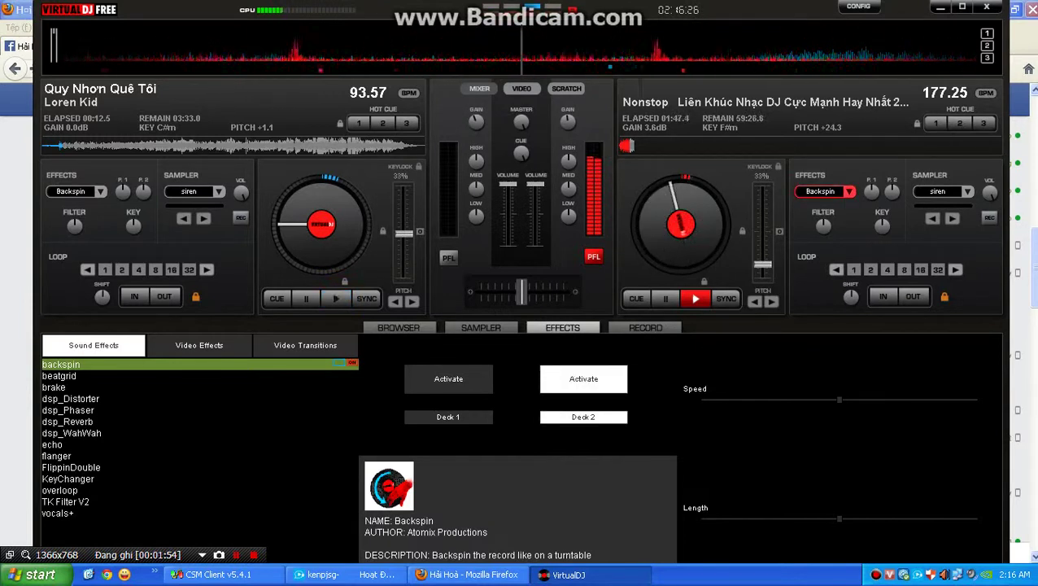
{"action": "left_click", "coordinate": [71, 398]}
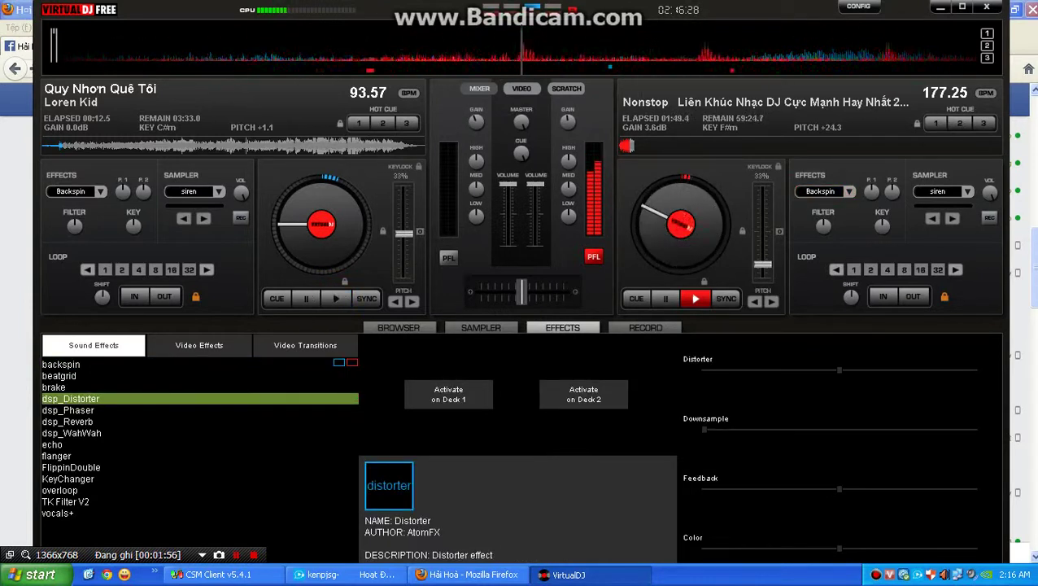
{"action": "left_click", "coordinate": [60, 376]}
{"action": "left_click", "coordinate": [61, 365]}
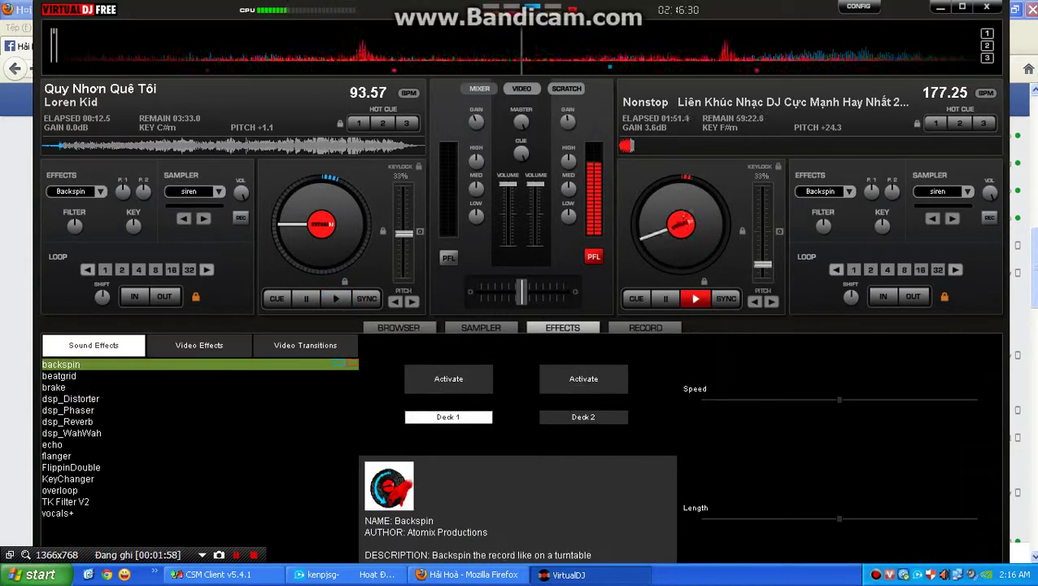
{"action": "left_click", "coordinate": [584, 418]}
{"action": "left_click", "coordinate": [584, 379]}
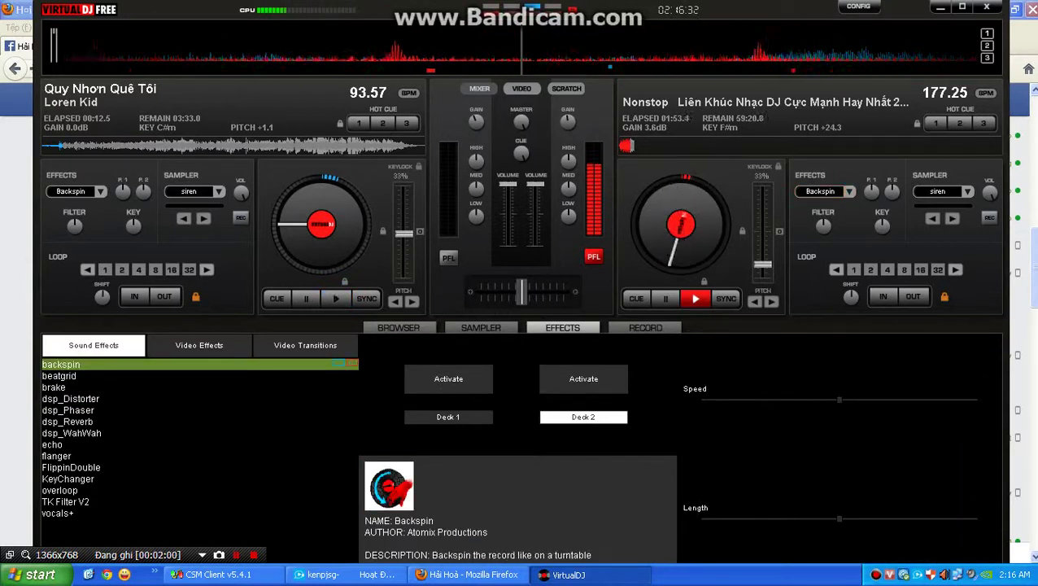
{"action": "left_click", "coordinate": [448, 418]}
Audition the beatgrid effect on deck 2 and change the second slice in the first block of its pattern
{"action": "left_click", "coordinate": [67, 421]}
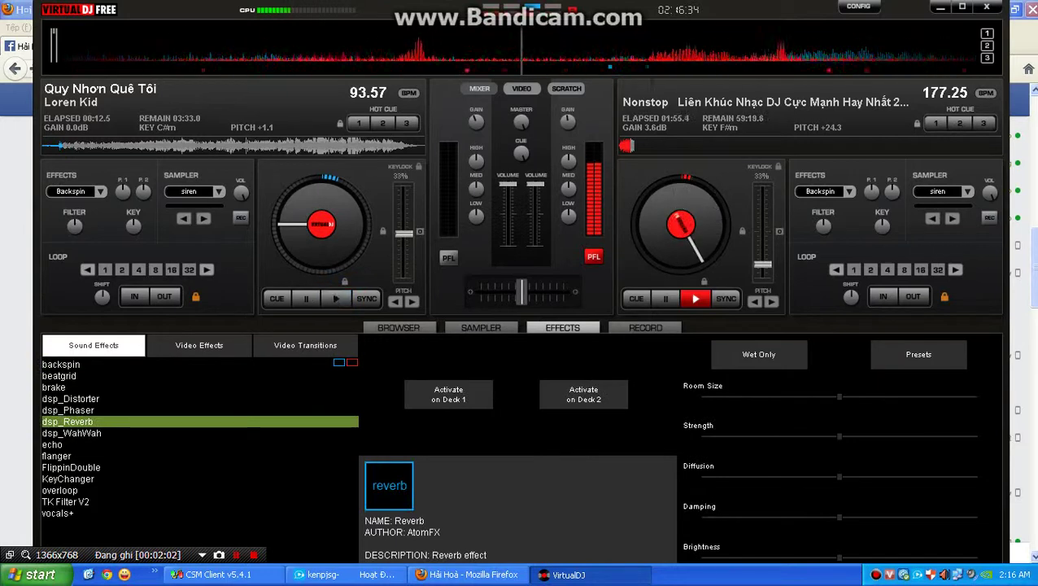
{"action": "left_click", "coordinate": [60, 376]}
{"action": "left_click", "coordinate": [583, 393]}
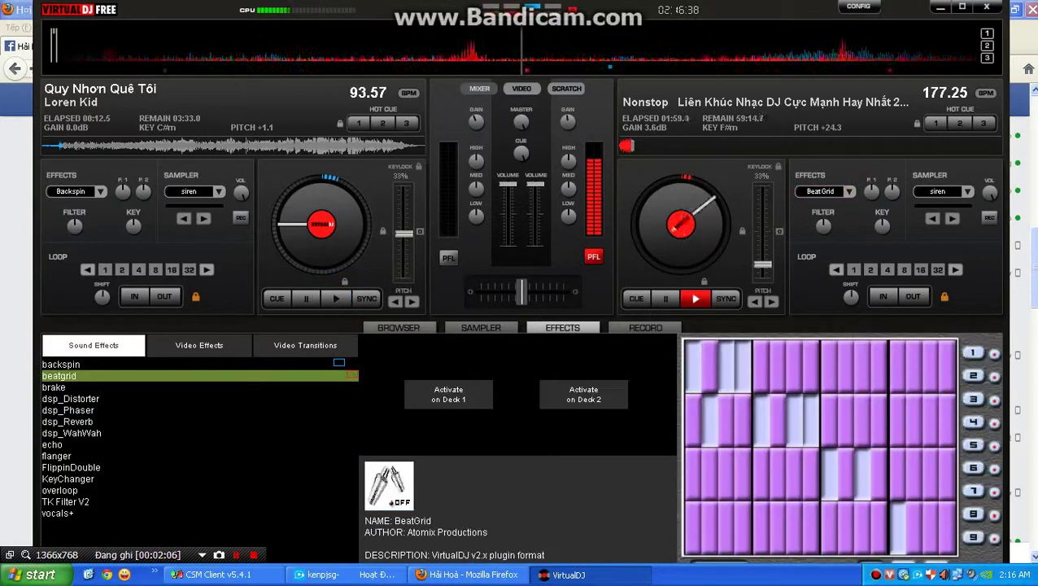
{"action": "left_click", "coordinate": [710, 365]}
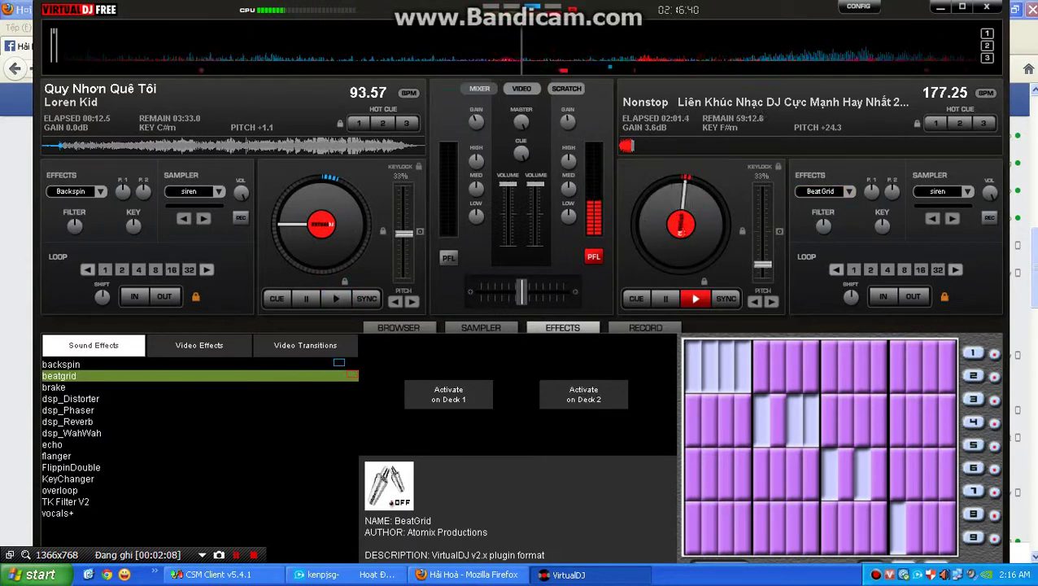
Audition the dsp_Distorter and brake effects one after the other on deck 2
{"action": "left_click", "coordinate": [71, 399]}
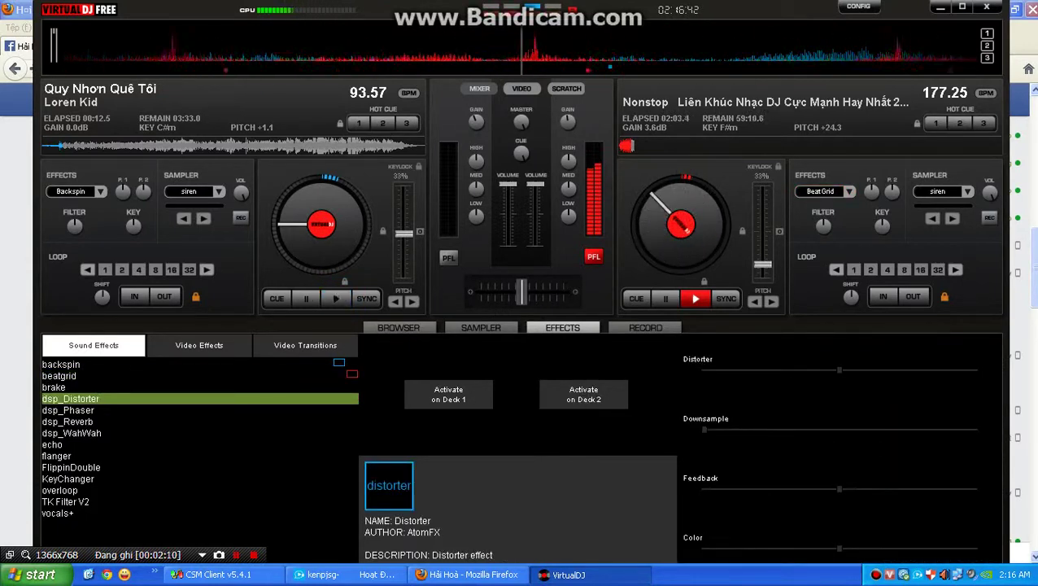
{"action": "left_click", "coordinate": [583, 395]}
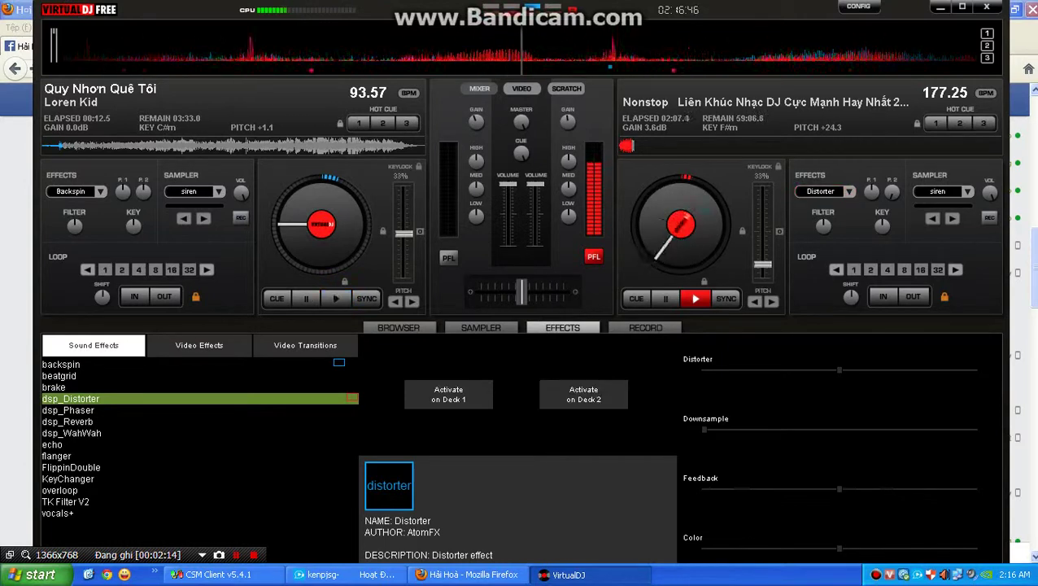
{"action": "left_click", "coordinate": [54, 387]}
{"action": "left_click", "coordinate": [583, 393]}
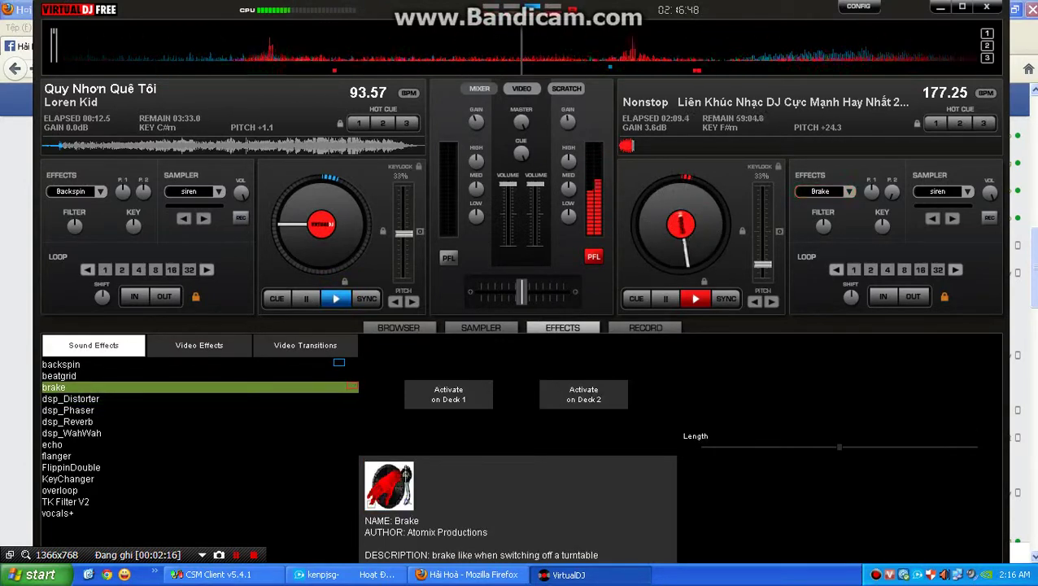
Look through the vocals+ and TK Filter V2 effects and audition overloop on deck 2
{"action": "left_click", "coordinate": [58, 513]}
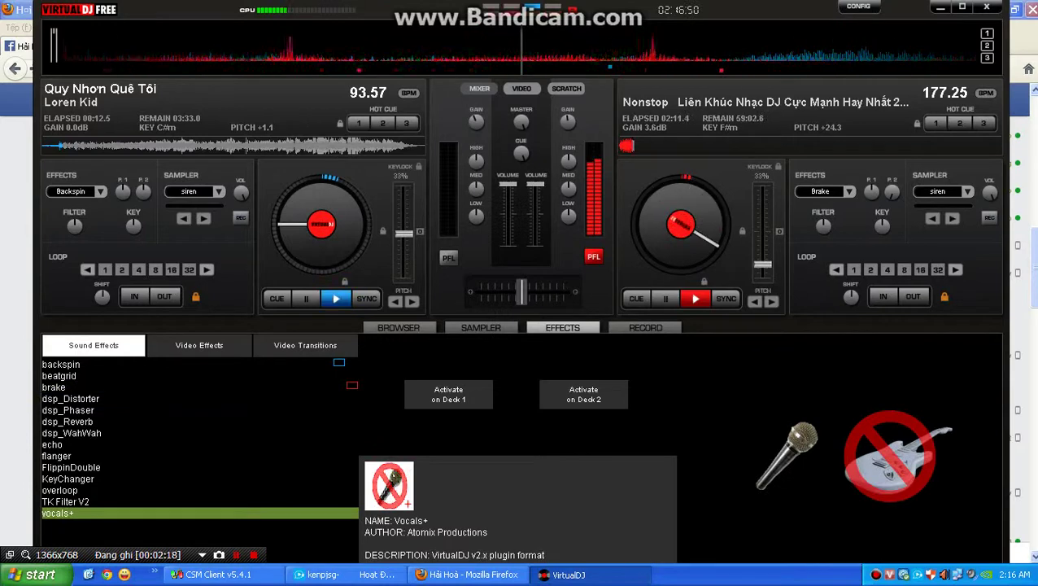
{"action": "left_click", "coordinate": [65, 502]}
{"action": "left_click", "coordinate": [60, 491]}
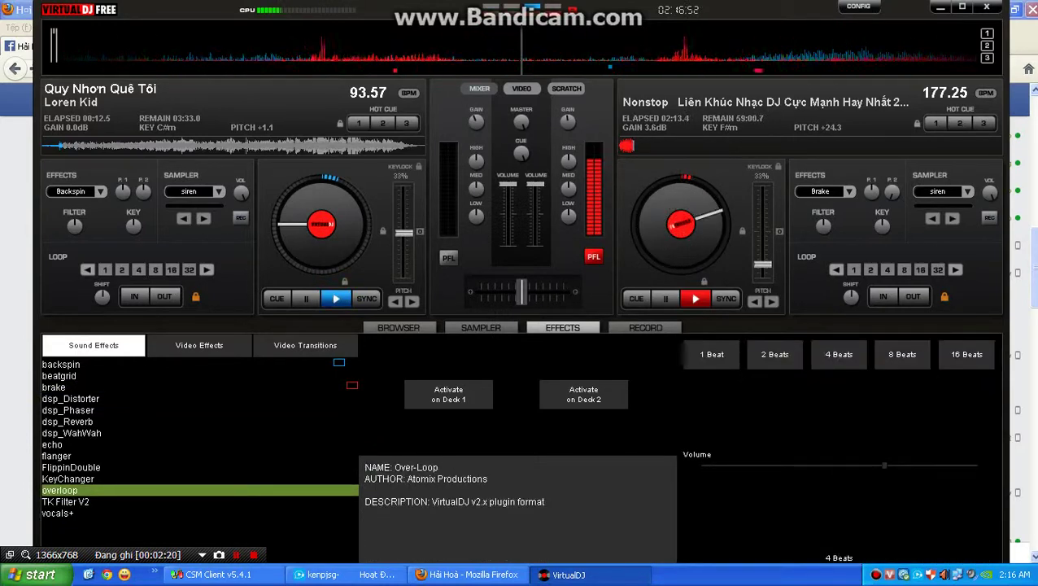
{"action": "left_click", "coordinate": [584, 394]}
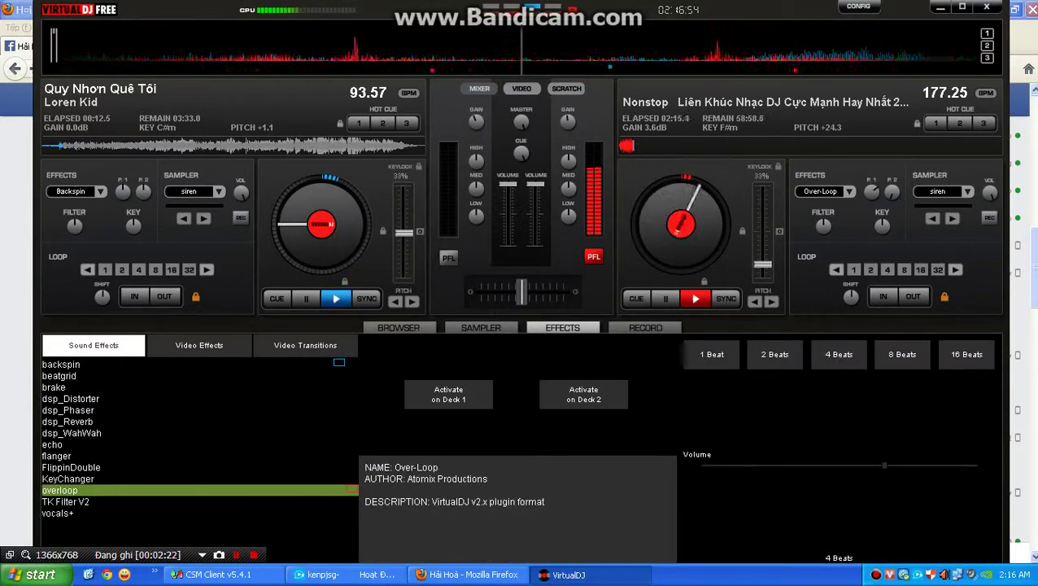
Switch the KeyChanger effect on and off on deck 2, keeping it at +0 semitone
{"action": "left_click", "coordinate": [69, 479]}
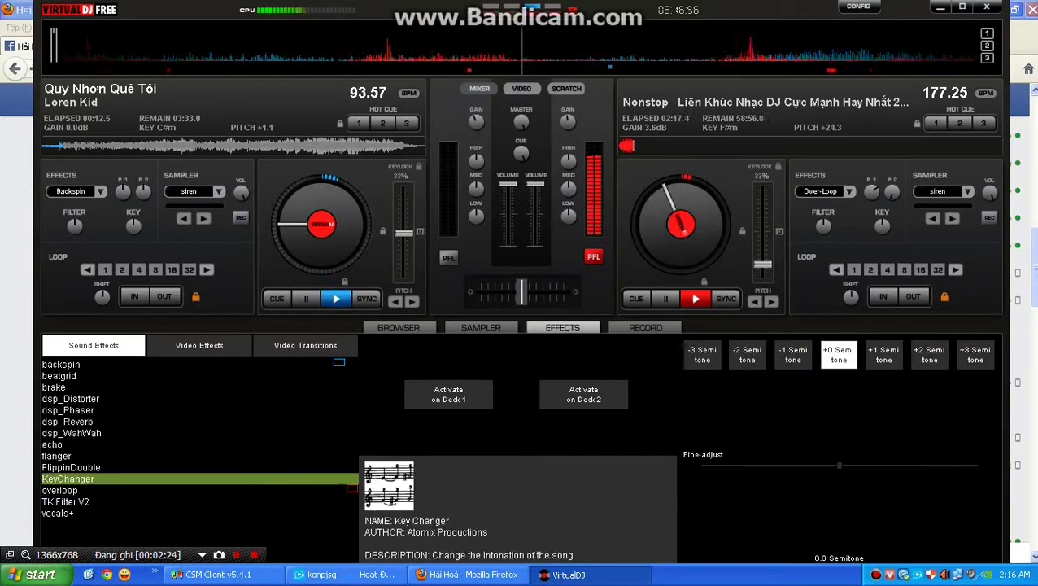
{"action": "left_click", "coordinate": [583, 394]}
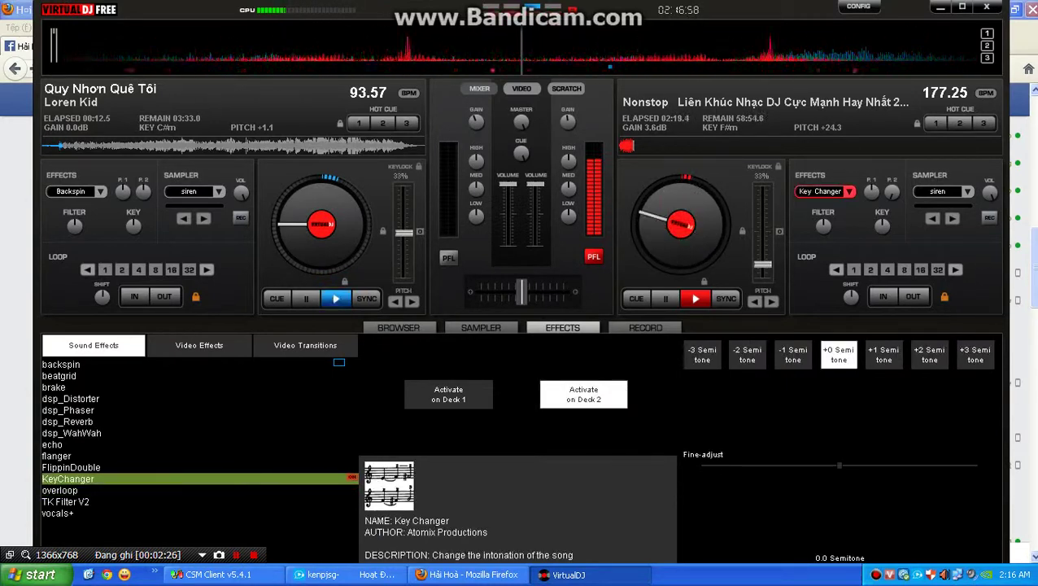
{"action": "left_click", "coordinate": [583, 393]}
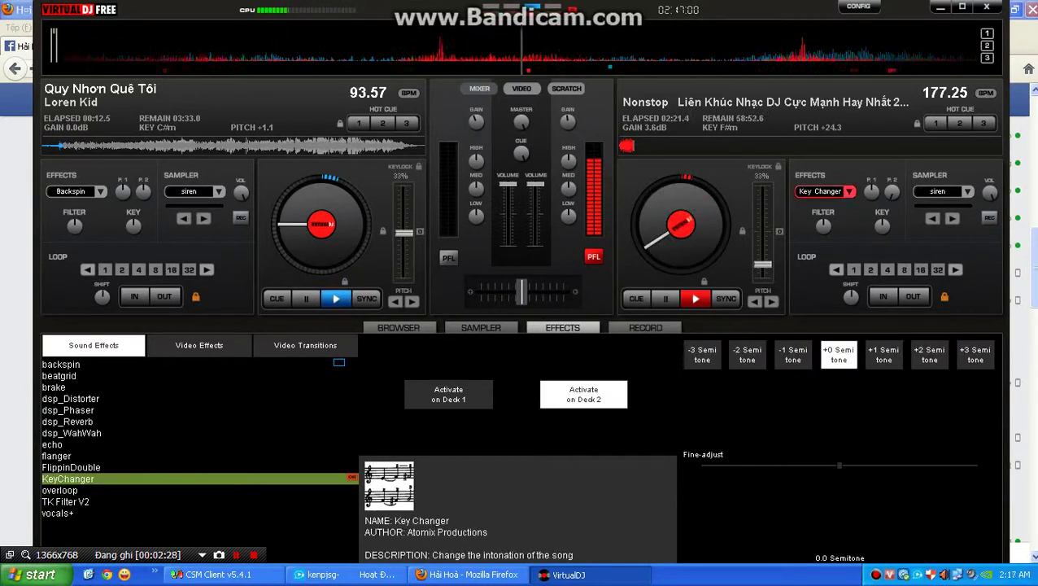
Trigger the "put your hands up" sample in the third sampler slot twice over the playing track
{"action": "left_click", "coordinate": [481, 327]}
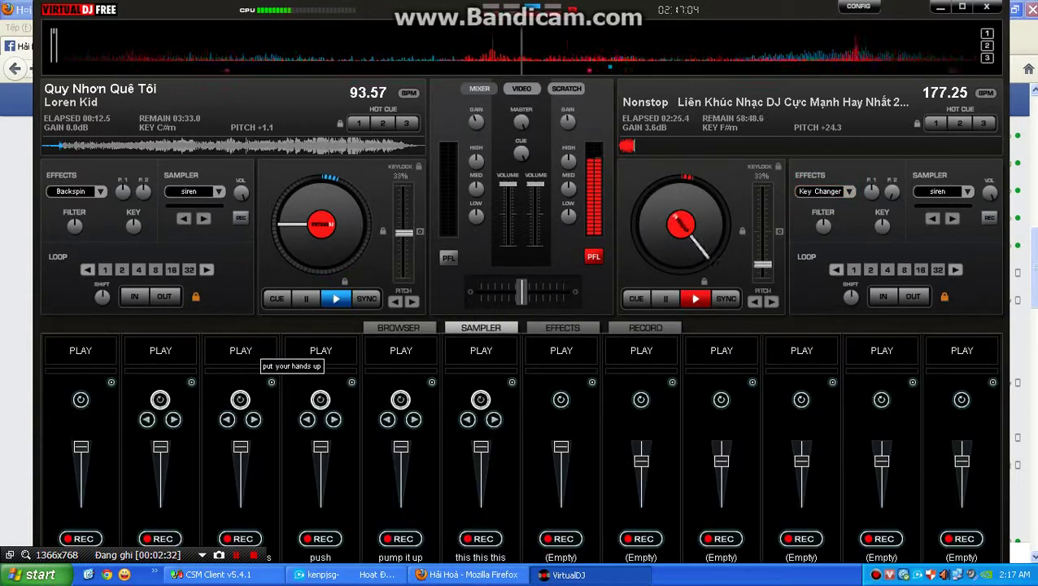
{"action": "left_click", "coordinate": [241, 350]}
{"action": "left_click", "coordinate": [247, 350]}
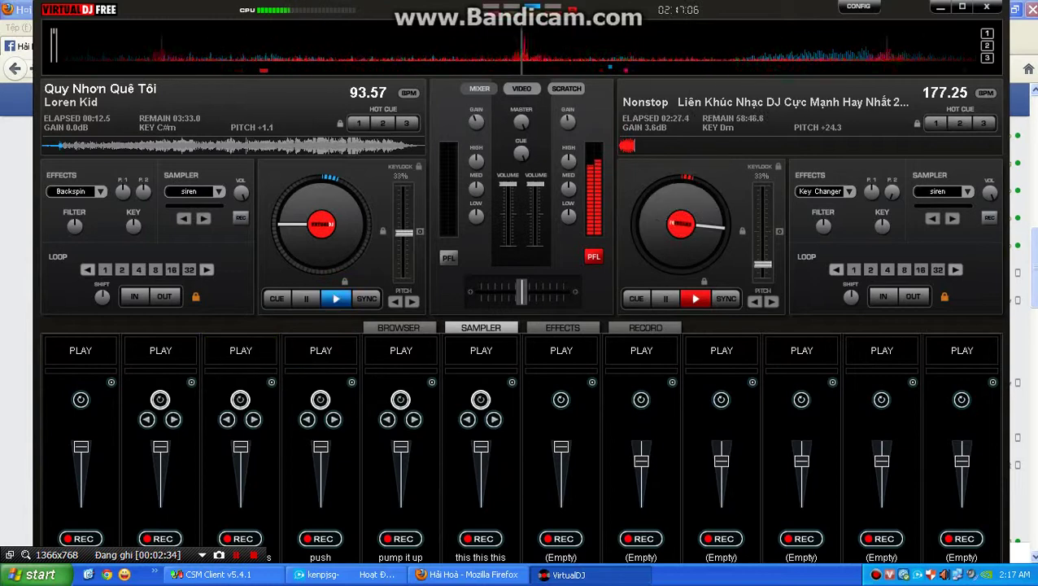
Return to the sound effects and switch FlippinDouble on and off on deck 2
{"action": "left_click", "coordinate": [562, 327]}
{"action": "left_click", "coordinate": [71, 467]}
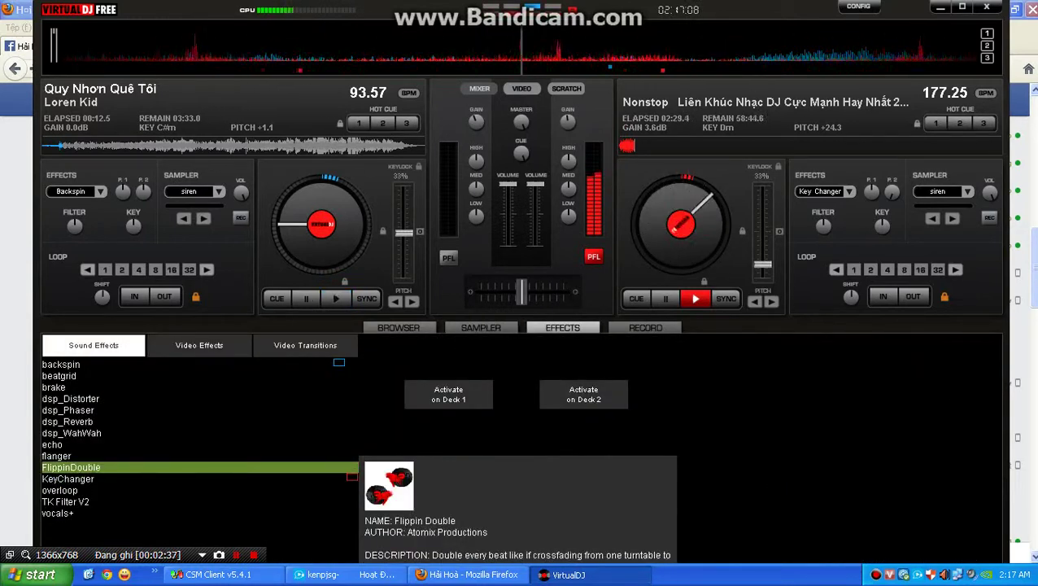
{"action": "left_click", "coordinate": [583, 395]}
{"action": "left_click", "coordinate": [583, 394]}
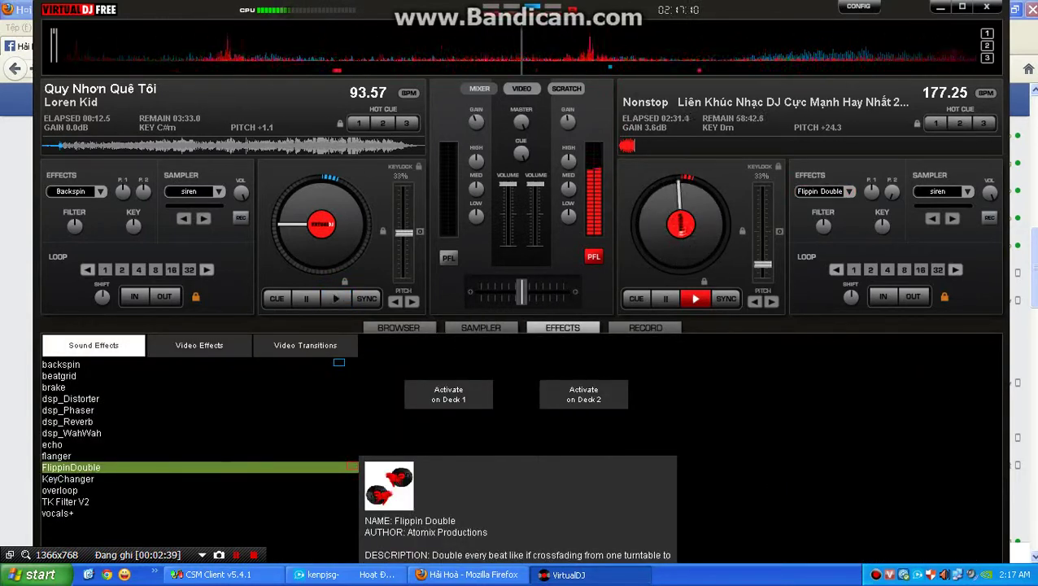
Select the flanger effect and switch it on and off on deck 2
{"action": "left_click", "coordinate": [57, 456]}
{"action": "left_click", "coordinate": [584, 395]}
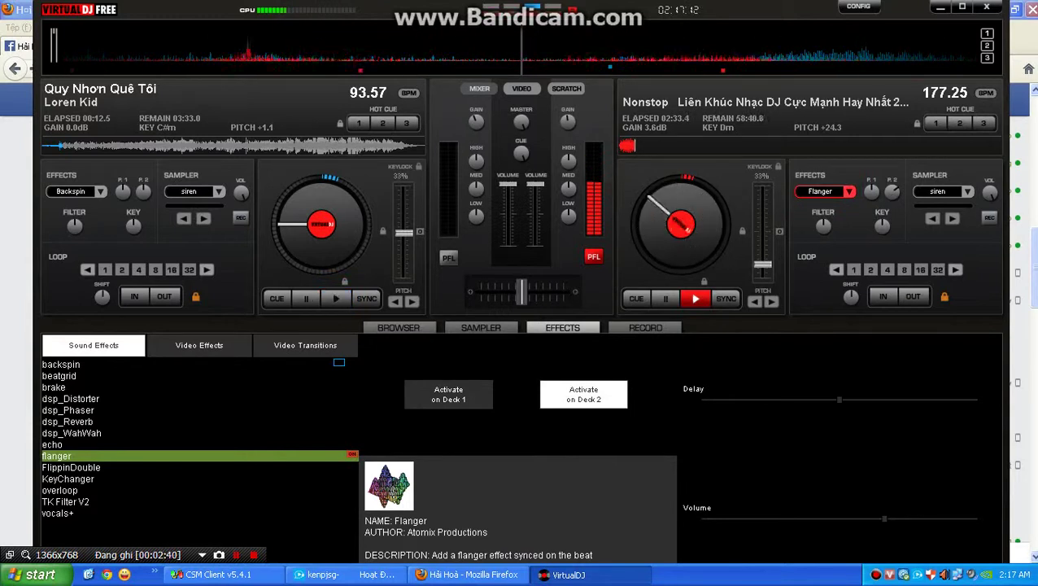
{"action": "left_click", "coordinate": [583, 395]}
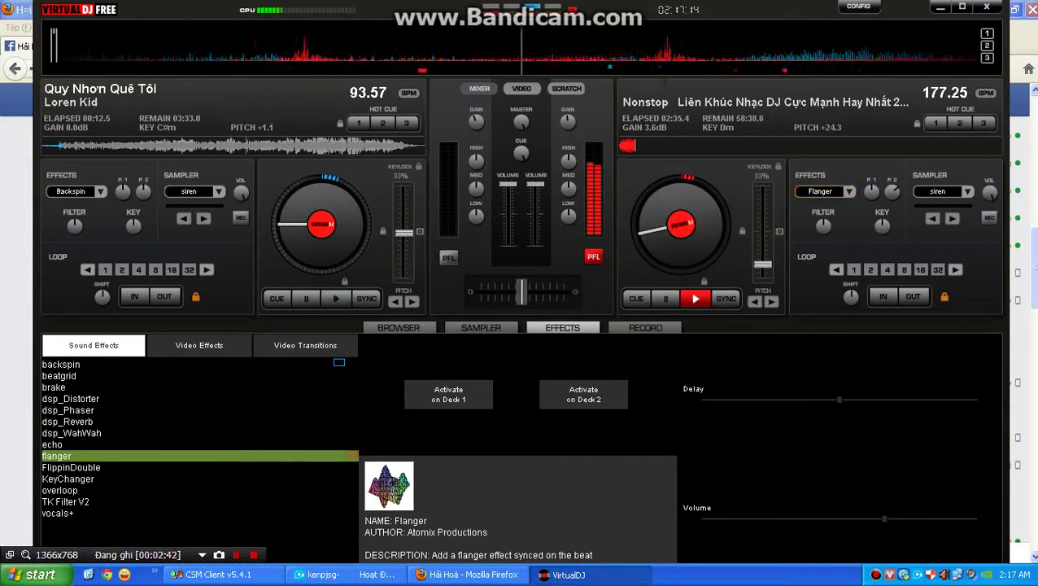
Select the backspin effect and trigger it on deck 2
{"action": "left_click", "coordinate": [61, 365]}
{"action": "left_click", "coordinate": [584, 394]}
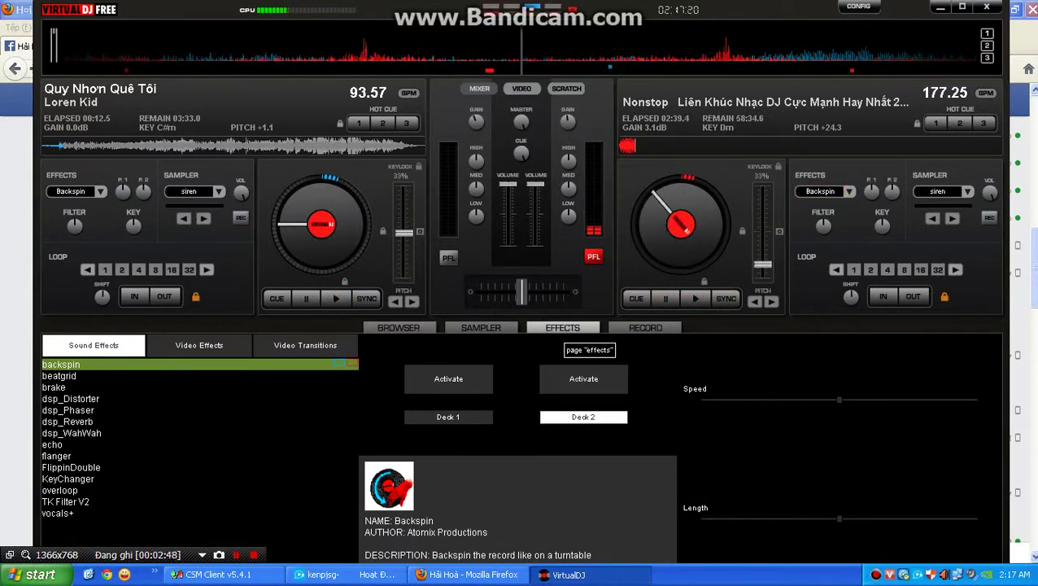
{"action": "left_click", "coordinate": [583, 379]}
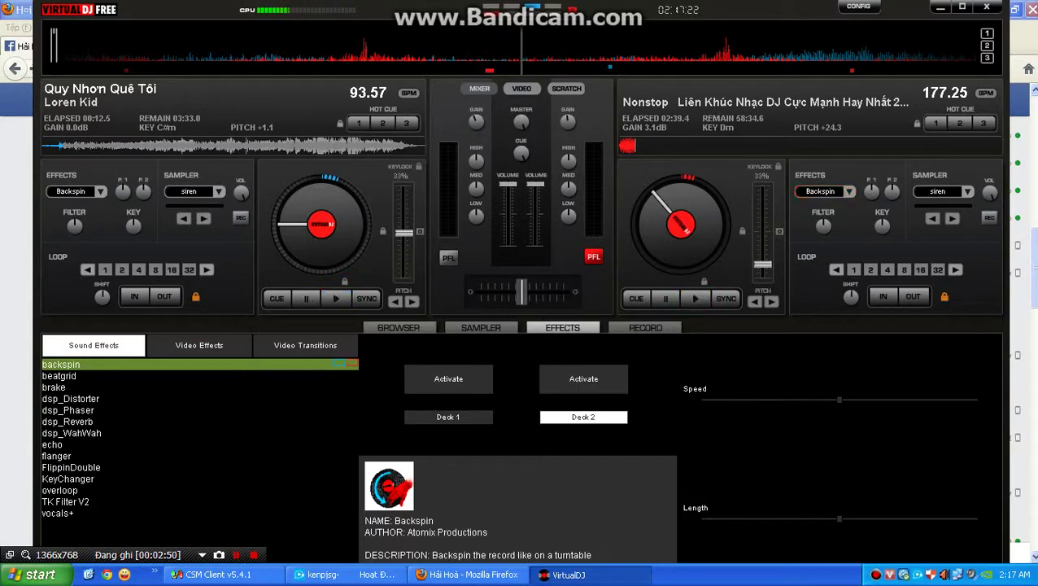
{"action": "left_click", "coordinate": [235, 554]}
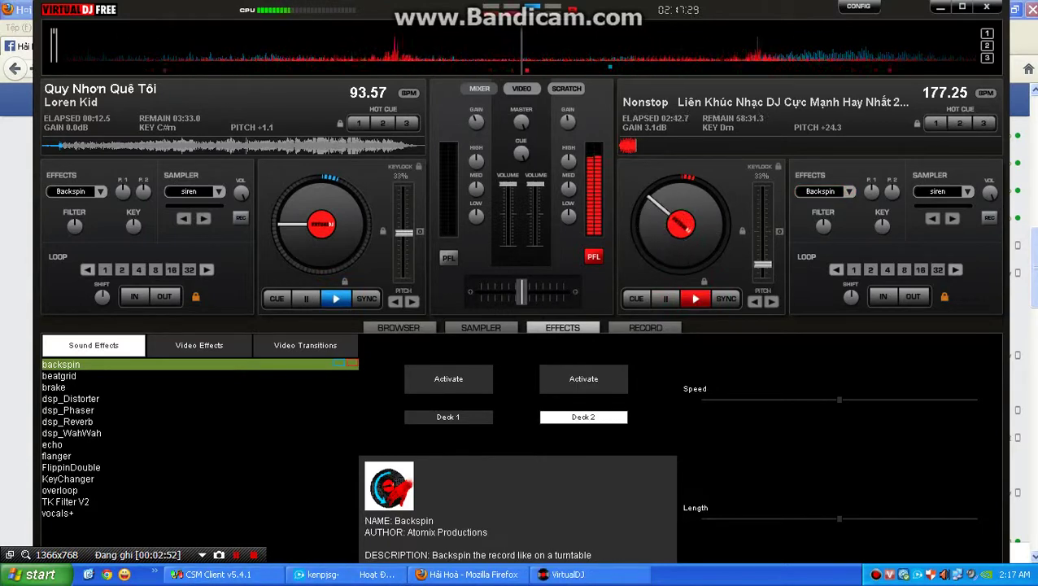
Switch to Firefox, go to the Facebook home page and open a chat with an online contact
{"action": "key", "text": "alt+Tab"}
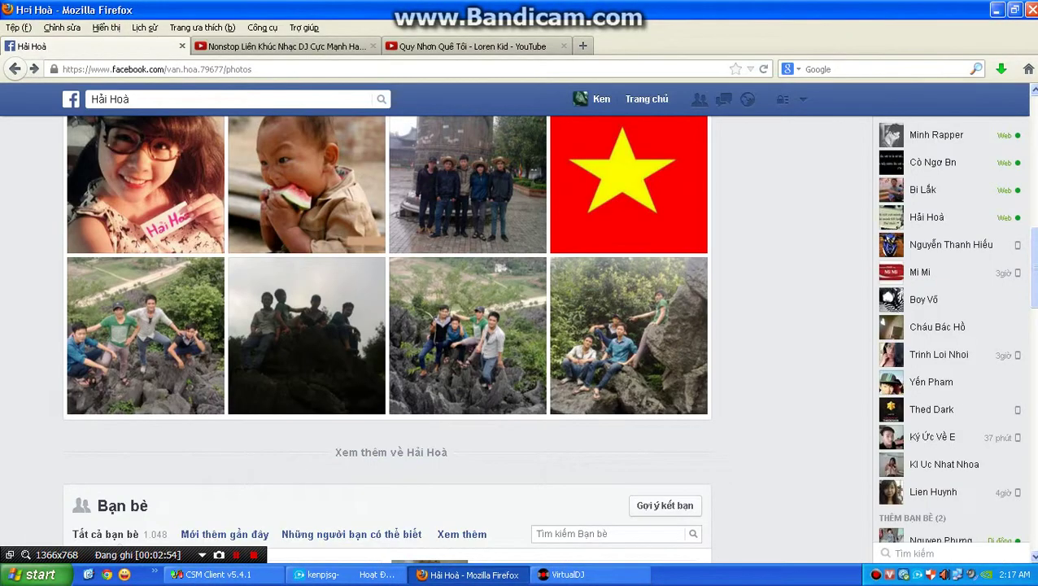
{"action": "left_click", "coordinate": [647, 100]}
{"action": "left_click", "coordinate": [927, 218]}
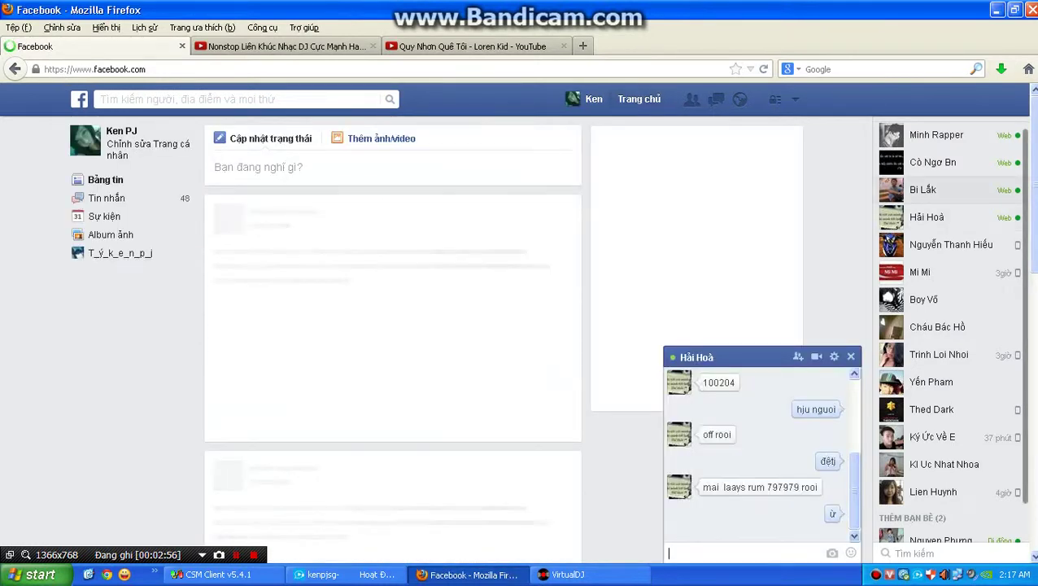
{"action": "type", "text": "p"}
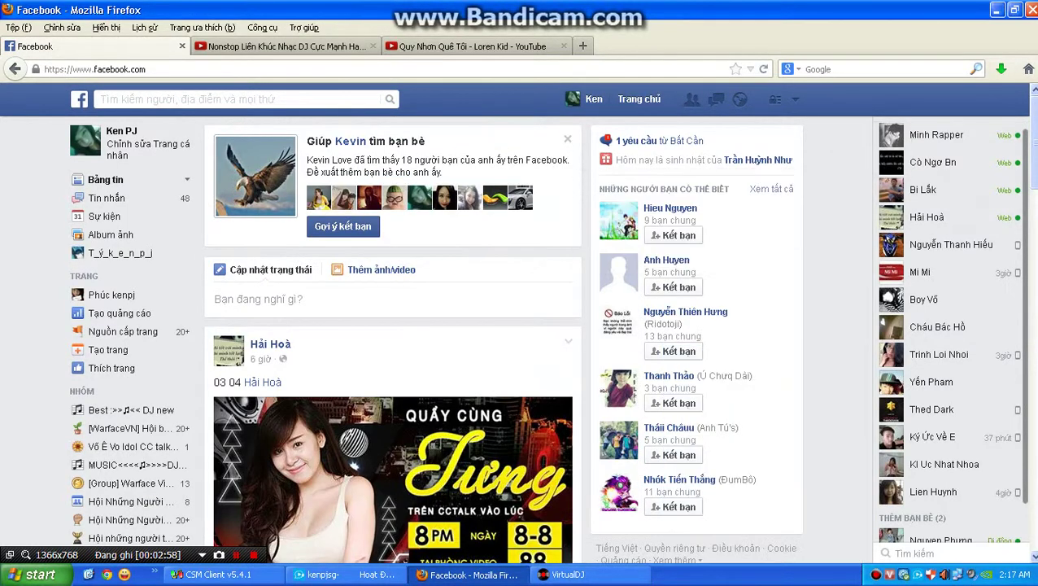
Open a chat with the first contact in the online list and send the message "chán oy"
{"action": "mouse_move", "coordinate": [936, 135]}
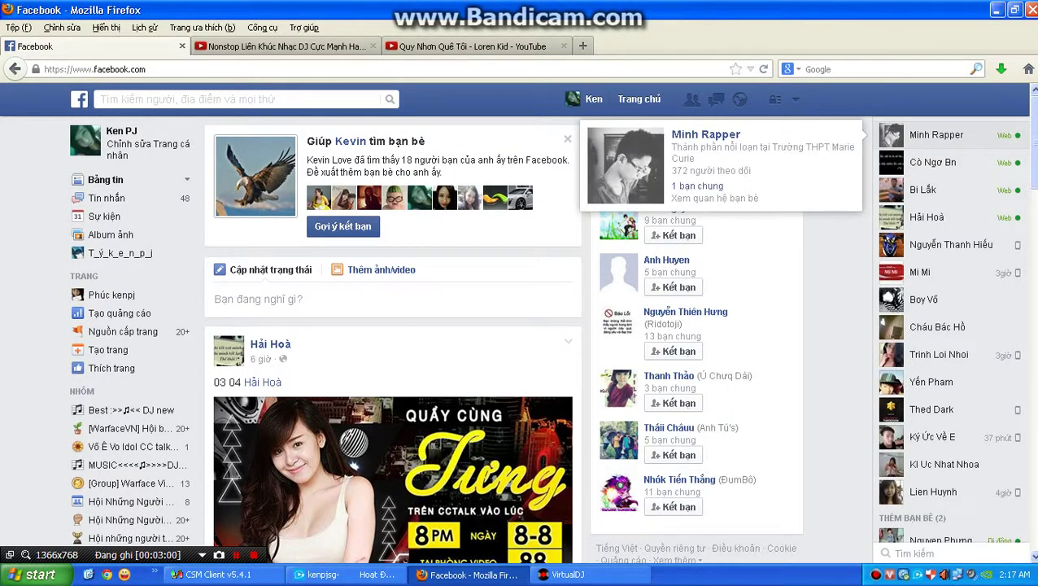
{"action": "left_click", "coordinate": [936, 135]}
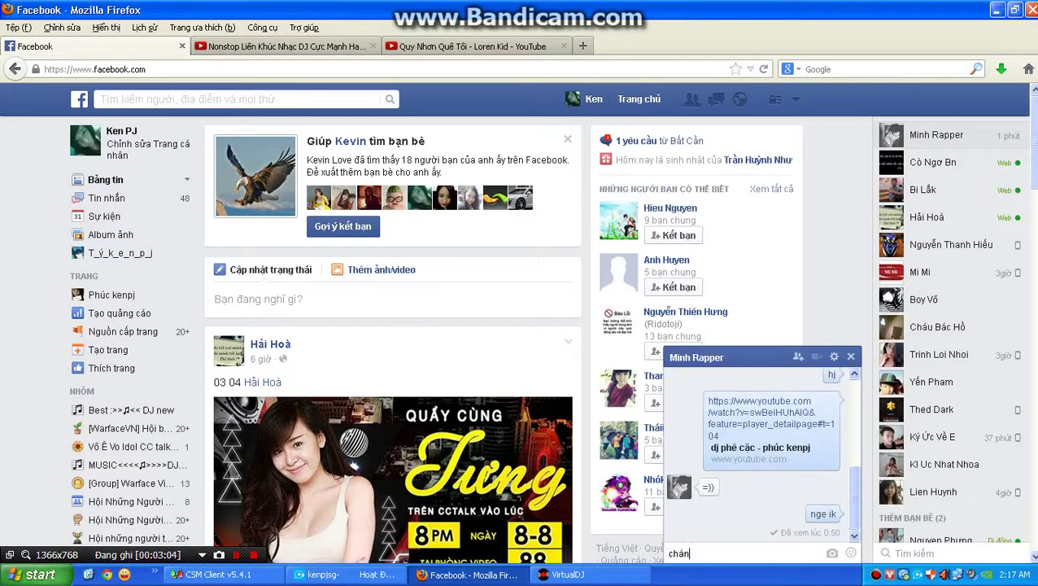
{"action": "key", "text": "Return"}
Write the status text "thoy pye t về day chán oy . k di tháp dk oy .chán vl" without posting it
{"action": "left_click", "coordinate": [285, 298]}
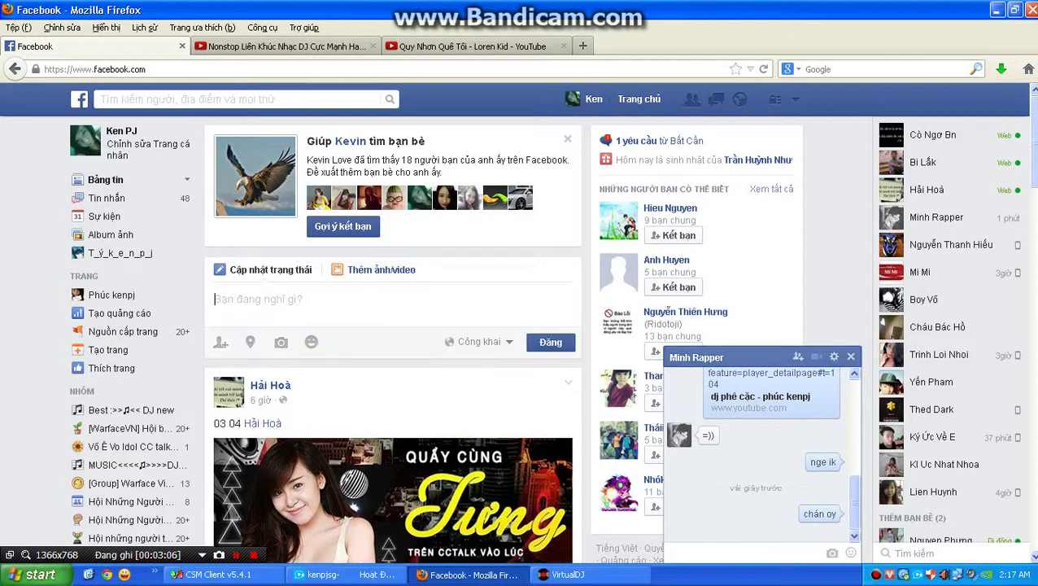
{"action": "type", "text": "tho"}
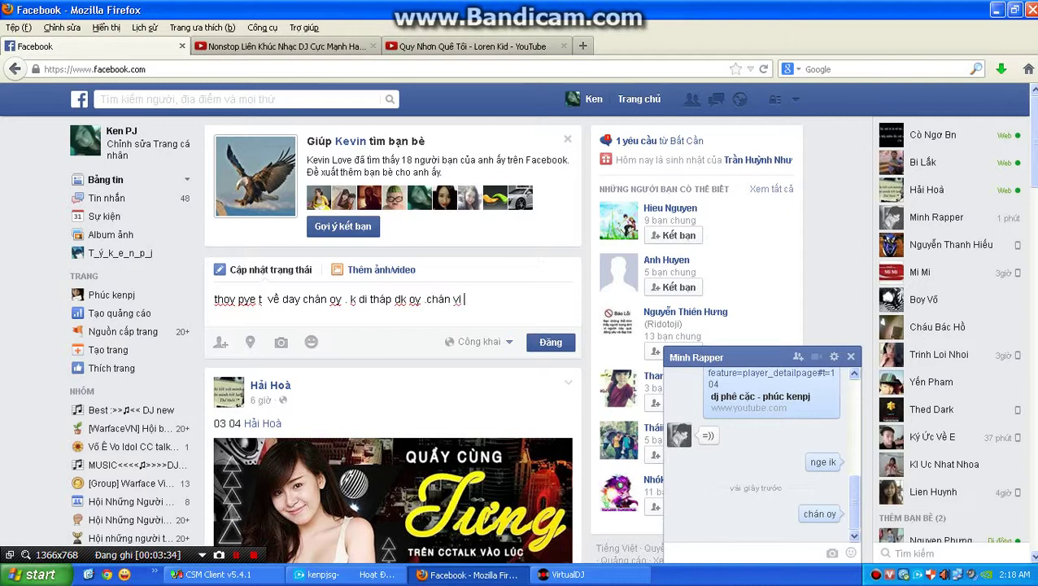
Switch back to VirtualDJ and trigger the backspin effect twice on deck 2, leaving it active
{"action": "left_click", "coordinate": [589, 574]}
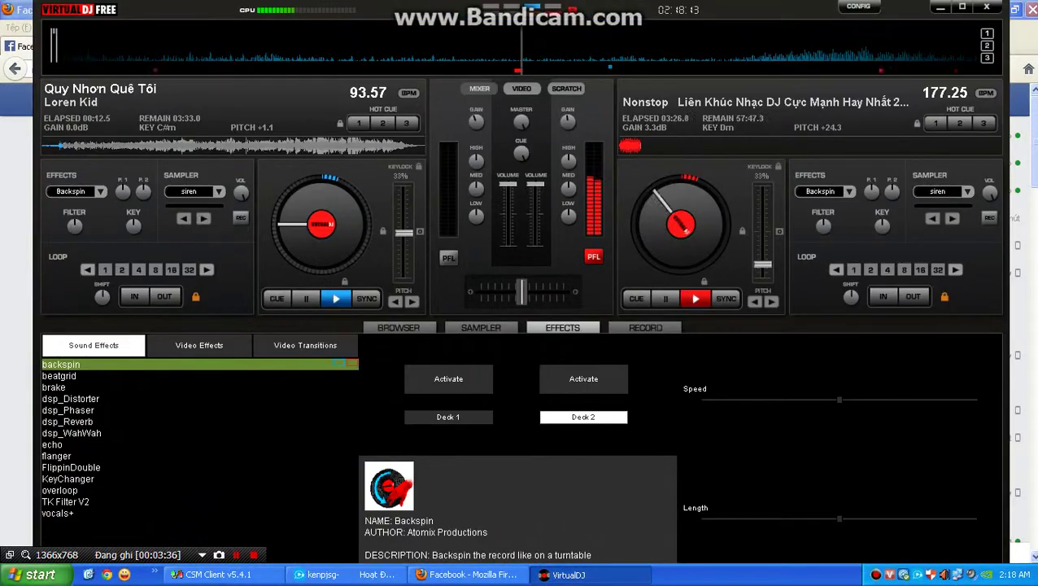
{"action": "left_click", "coordinate": [583, 380]}
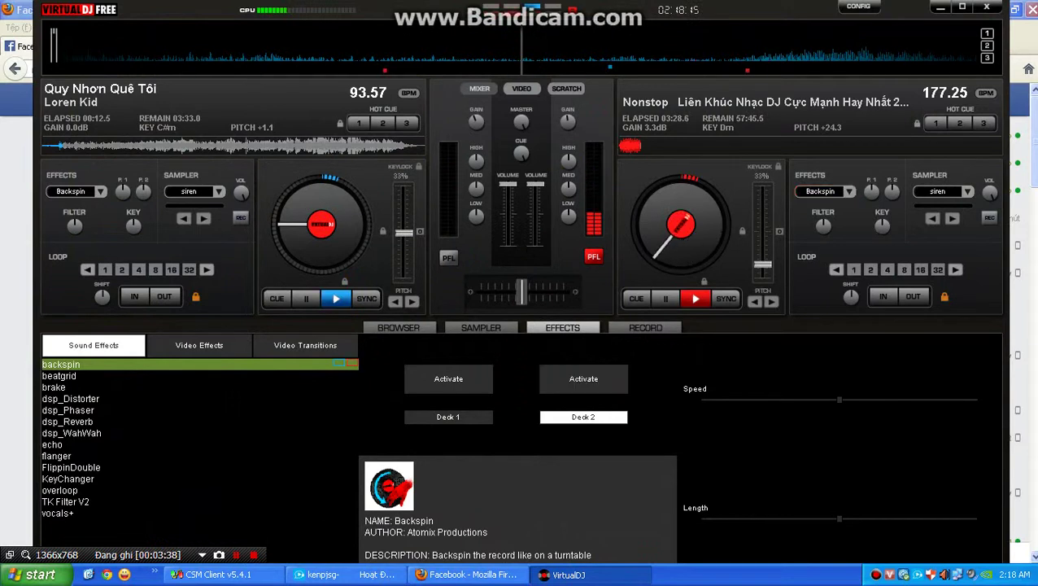
{"action": "left_click", "coordinate": [583, 379]}
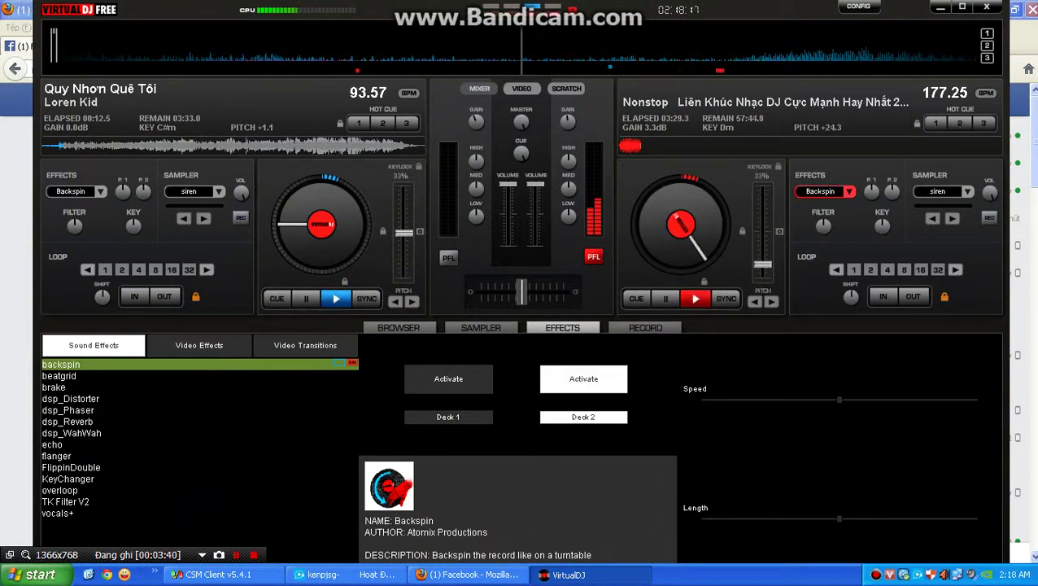
Turn off the backspin effect on deck 2 and play the deck with WahWah, followed by Reverb
{"action": "left_click", "coordinate": [583, 378]}
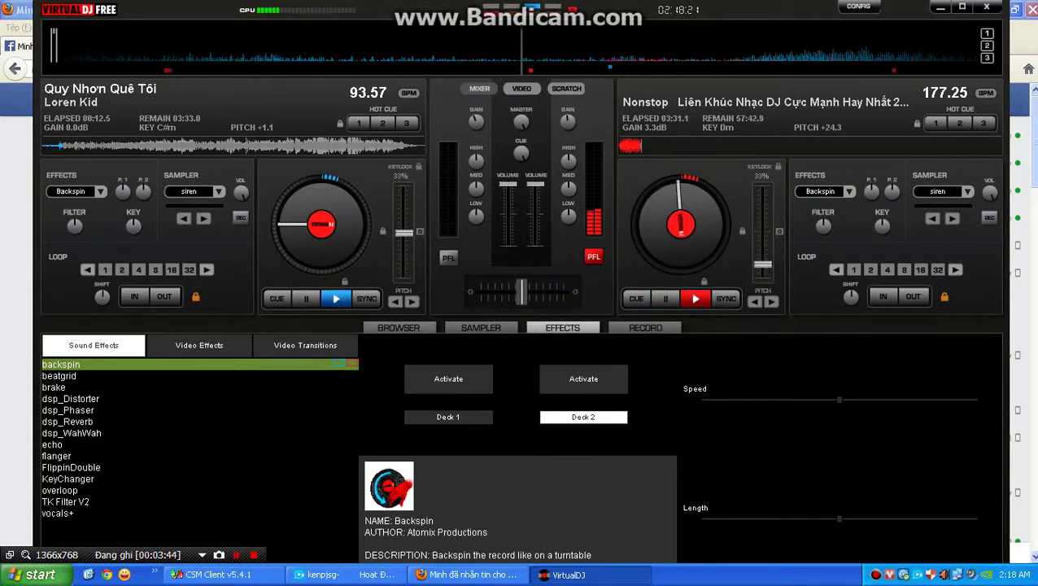
{"action": "left_click", "coordinate": [72, 433]}
{"action": "left_click", "coordinate": [583, 394]}
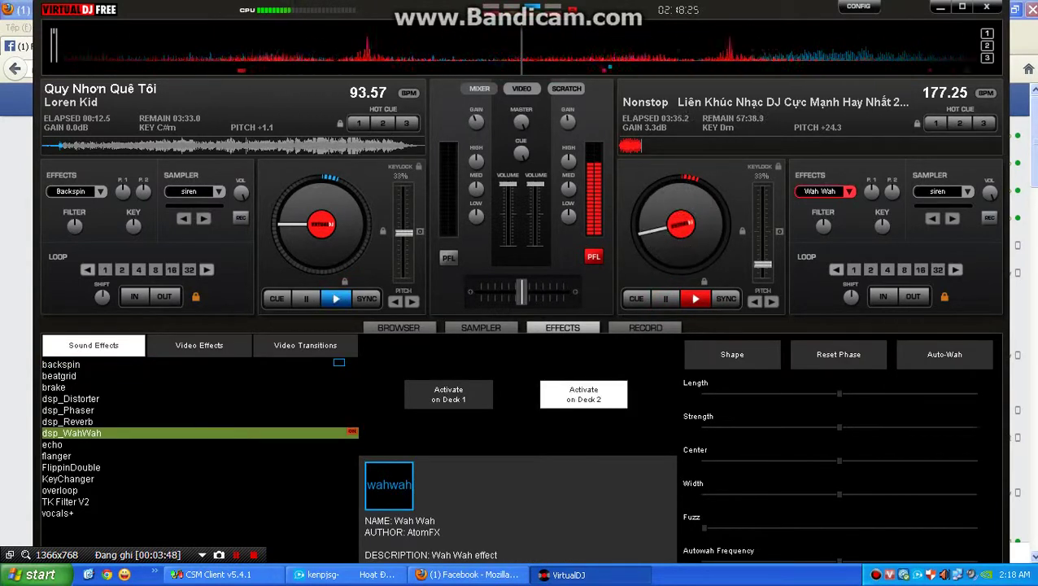
{"action": "left_click", "coordinate": [583, 395]}
{"action": "left_click", "coordinate": [67, 421]}
{"action": "left_click", "coordinate": [583, 394]}
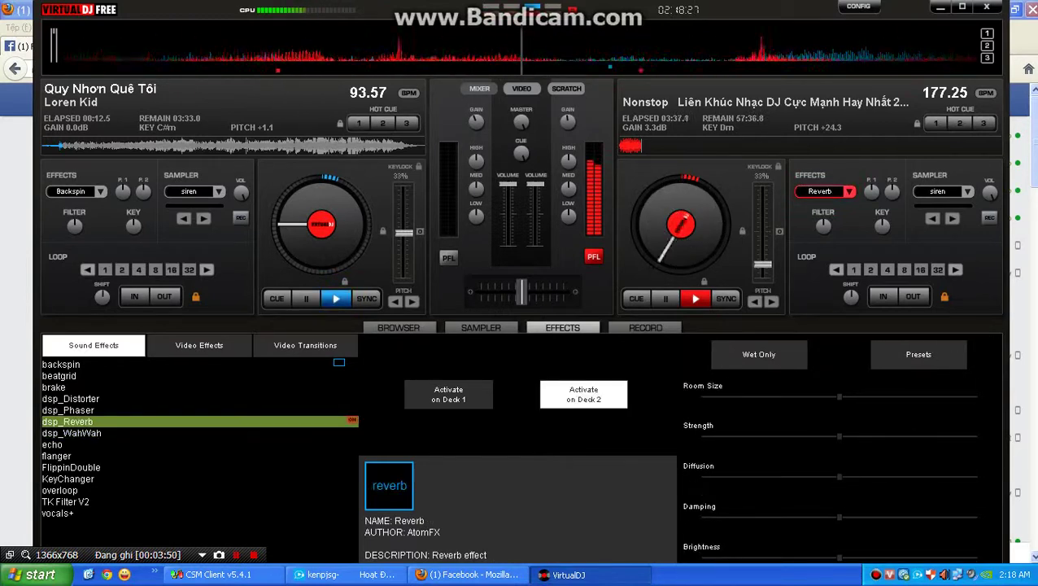
Put deck 2 back on the WahWah effect, retrigger it once and switch it off
{"action": "left_click", "coordinate": [71, 433]}
{"action": "left_click", "coordinate": [583, 394]}
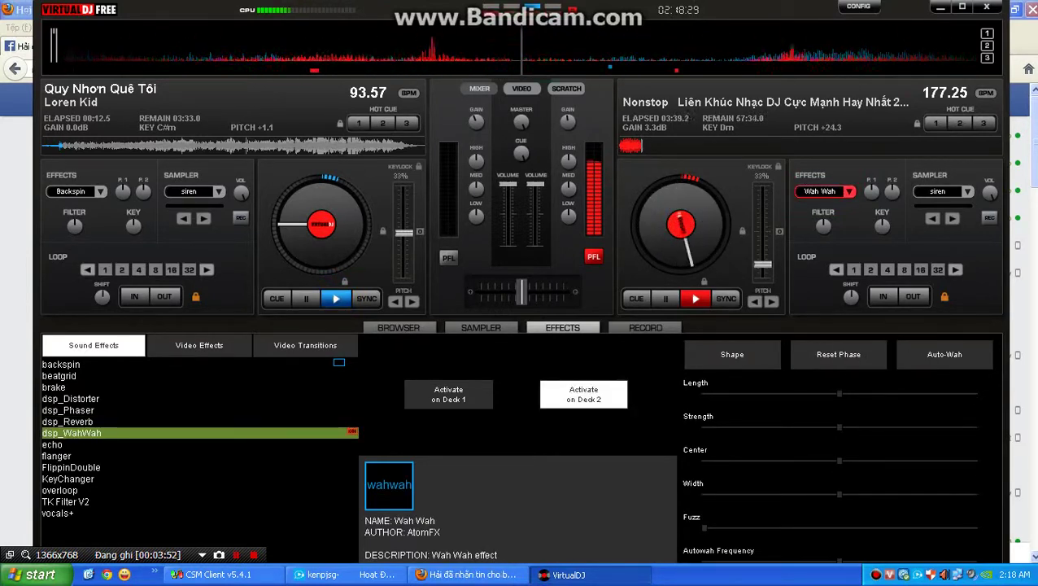
{"action": "left_click", "coordinate": [584, 394]}
{"action": "left_click", "coordinate": [583, 394]}
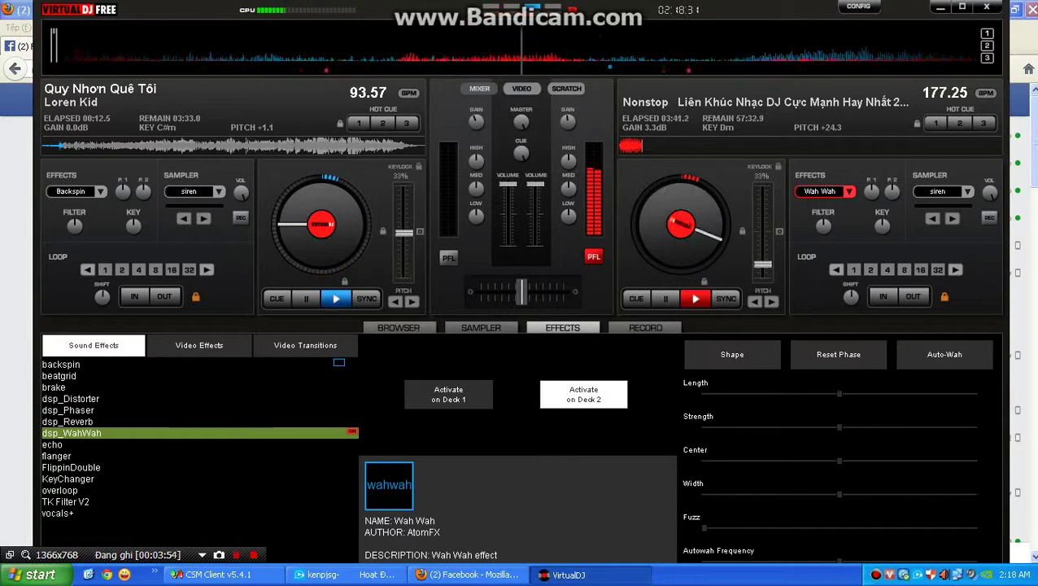
{"action": "left_click", "coordinate": [583, 393]}
Switch to Firefox, close the first of the two open Facebook chats and send "kkk" in the remaining one
{"action": "left_click", "coordinate": [468, 574]}
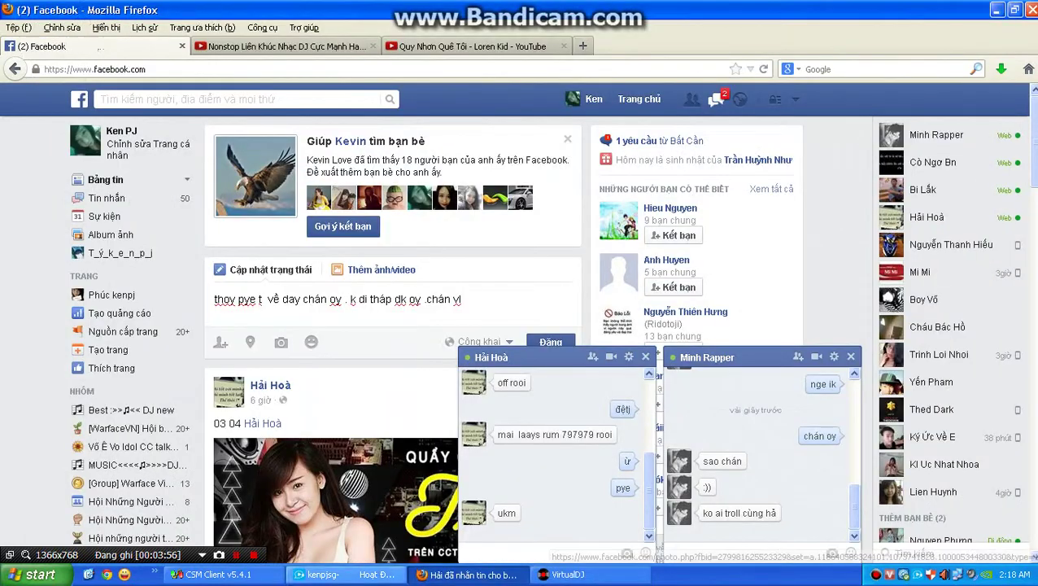
{"action": "left_click", "coordinate": [345, 574]}
{"action": "left_click", "coordinate": [468, 574]}
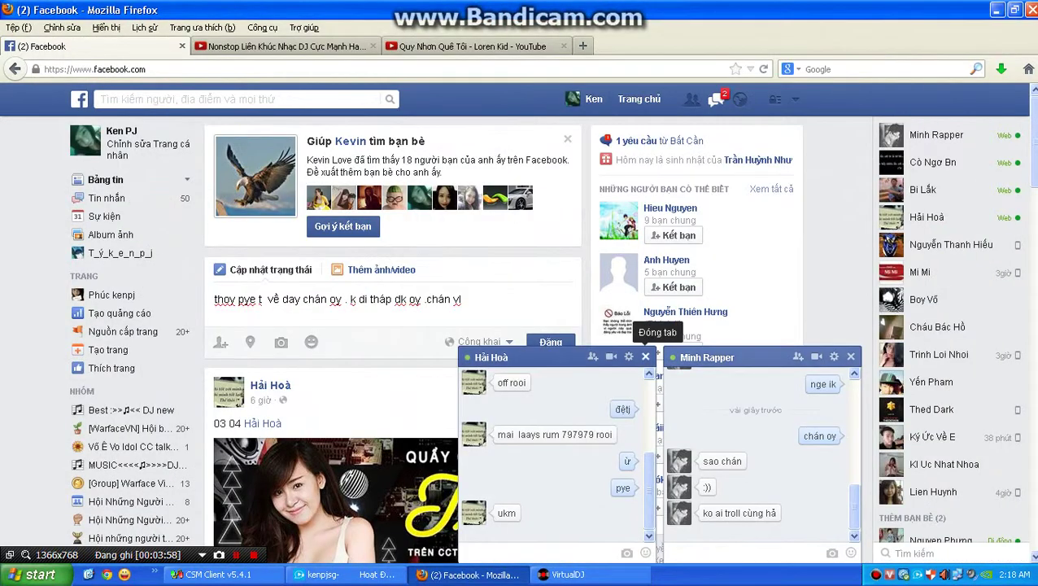
{"action": "left_click", "coordinate": [644, 357]}
{"action": "left_click", "coordinate": [737, 553]}
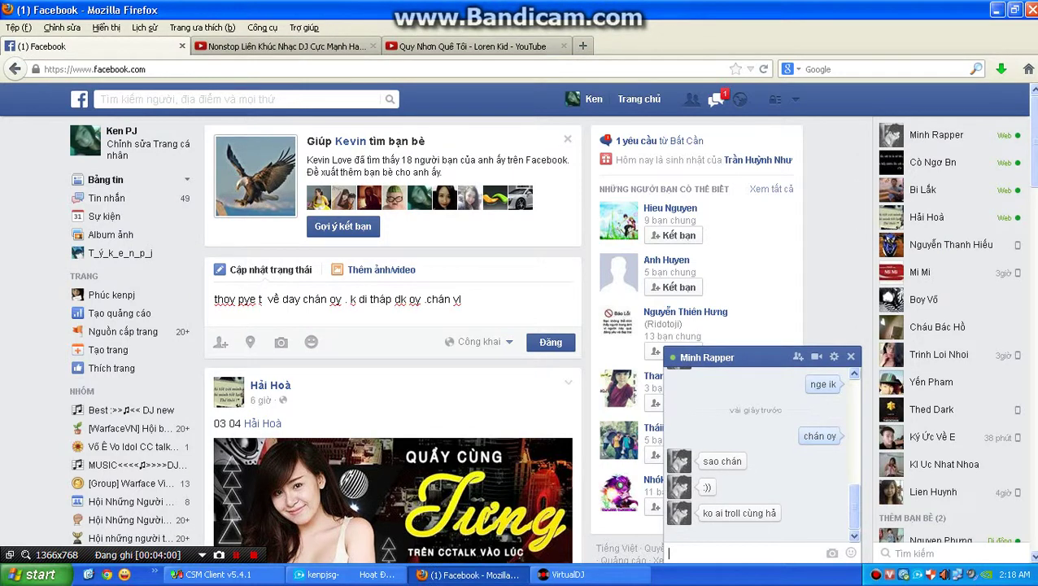
{"action": "key", "text": "Return"}
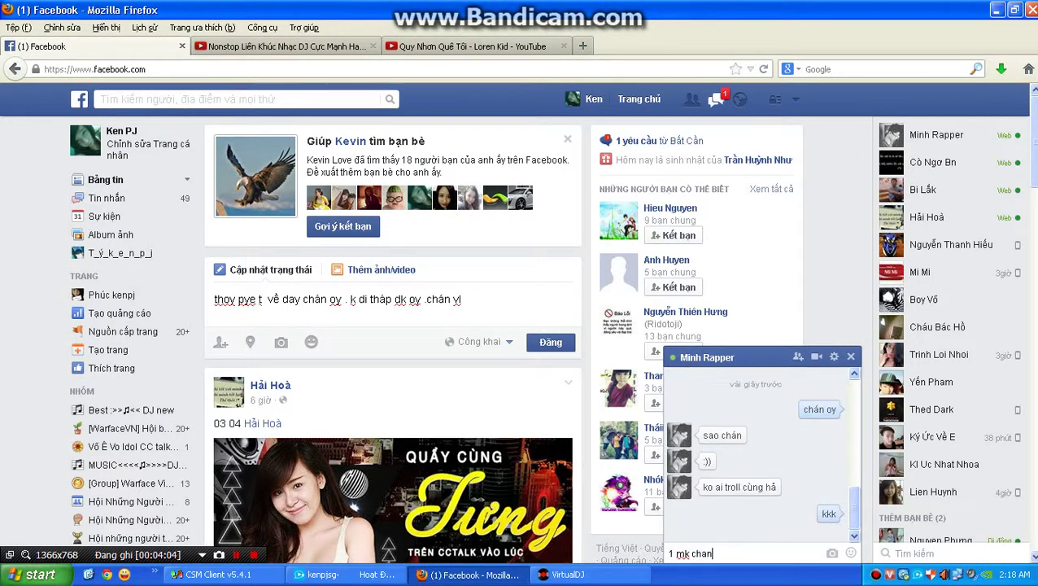
Send the chat messages "1 mk chan oy", "pye" and "3h15 off", and close the chat
{"action": "type", "text": "1 mk chan oy"}
{"action": "key", "text": "Return"}
{"action": "type", "text": "p"}
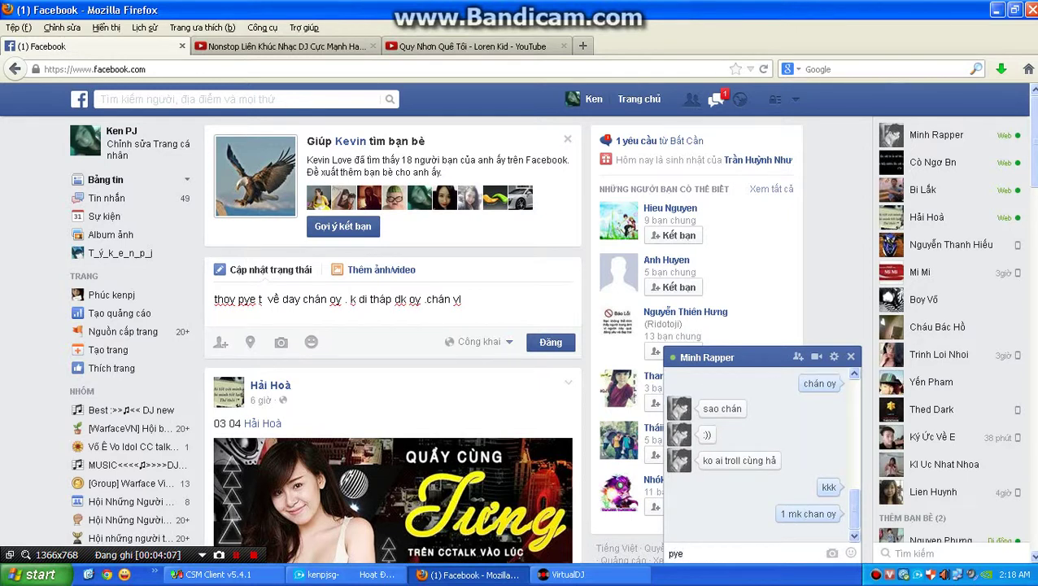
{"action": "type", "text": "ye"}
{"action": "key", "text": "Return"}
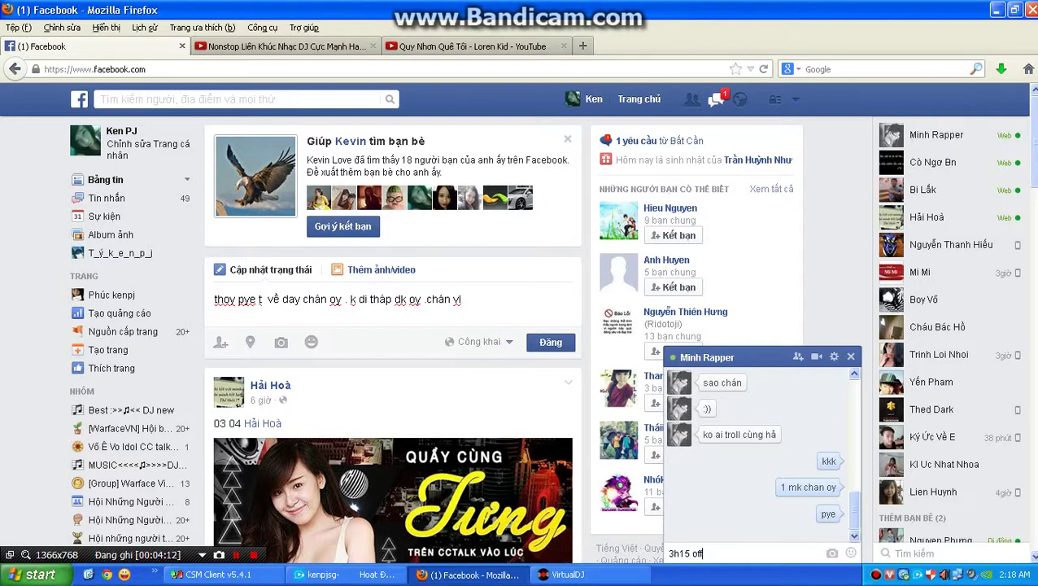
{"action": "type", "text": "3h15 off"}
{"action": "key", "text": "Return"}
{"action": "key", "text": "Escape"}
{"action": "left_click", "coordinate": [346, 575]}
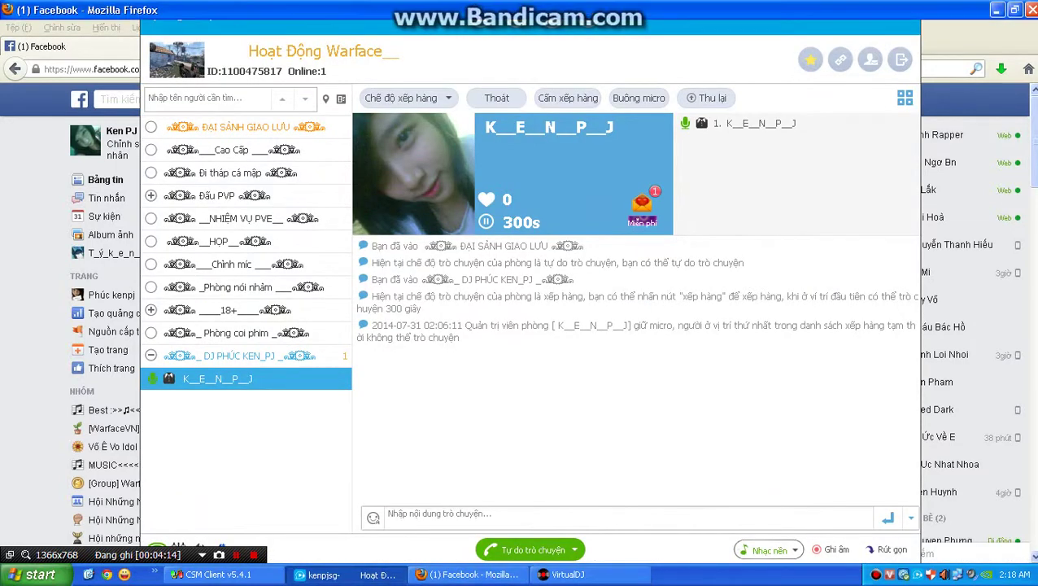
{"action": "key", "text": "alt+Tab"}
{"action": "left_click", "coordinate": [716, 98]}
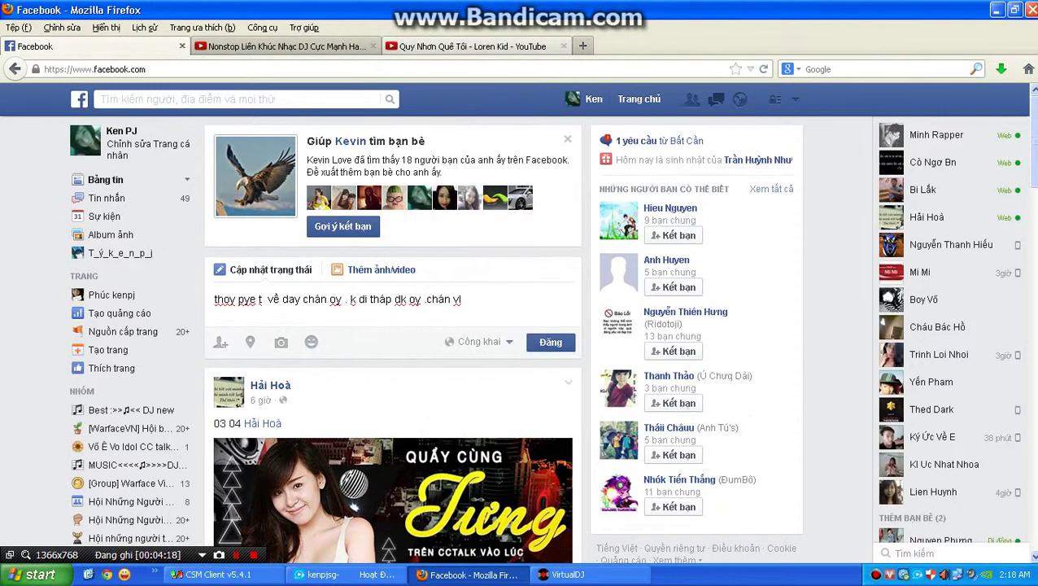
{"action": "left_click", "coordinate": [472, 46]}
{"action": "left_click", "coordinate": [376, 574]}
Switch back to VirtualDJ and turn the echo effect on and off on deck 2
{"action": "left_click", "coordinate": [561, 575]}
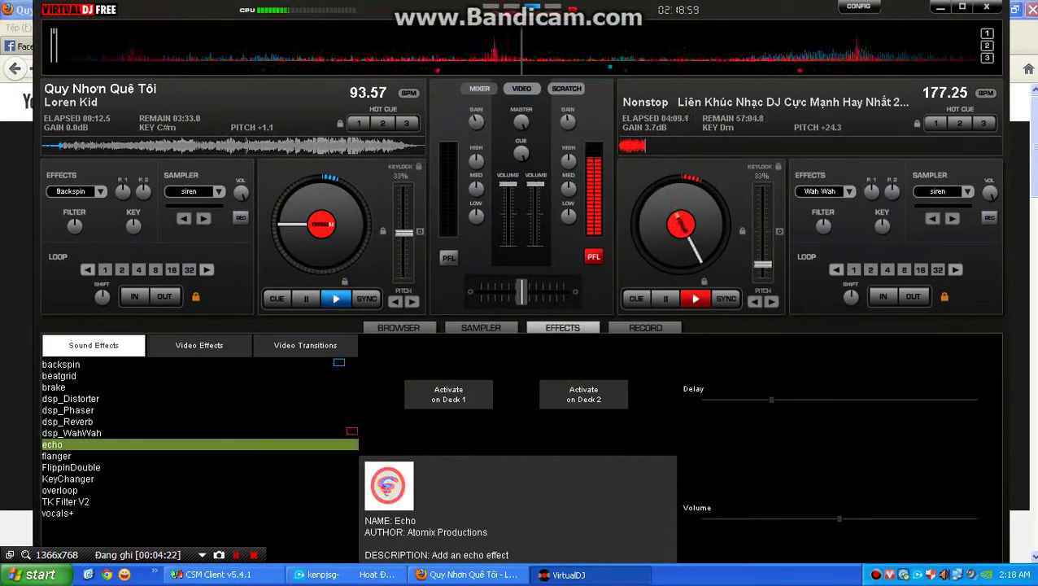
{"action": "left_click", "coordinate": [583, 395]}
{"action": "left_click", "coordinate": [583, 394]}
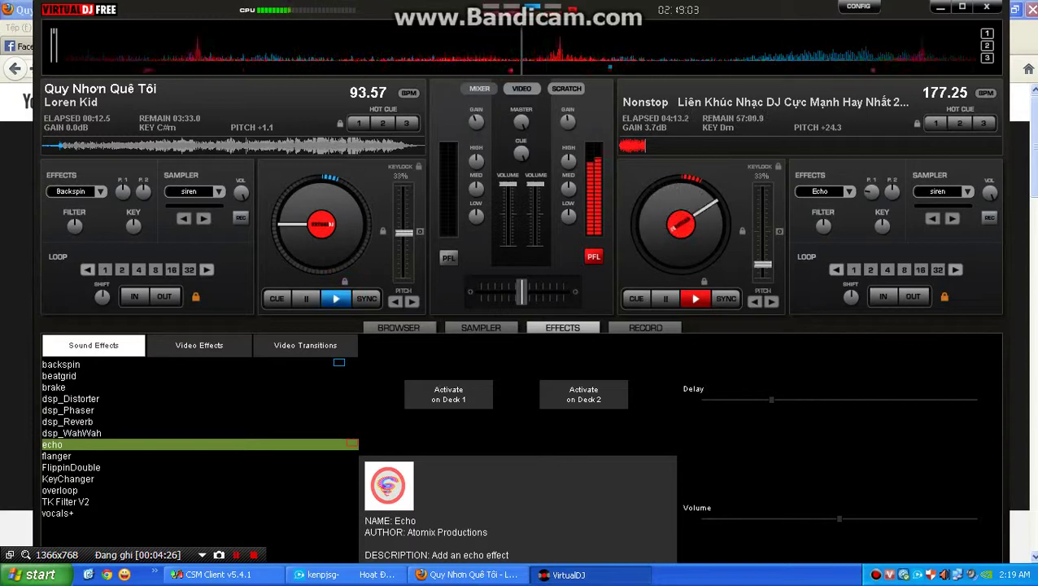
Play the third, second, "push" and "pump it up" samples in the sampler and set deck 2's gain to 5.1 dB
{"action": "left_click", "coordinate": [399, 327]}
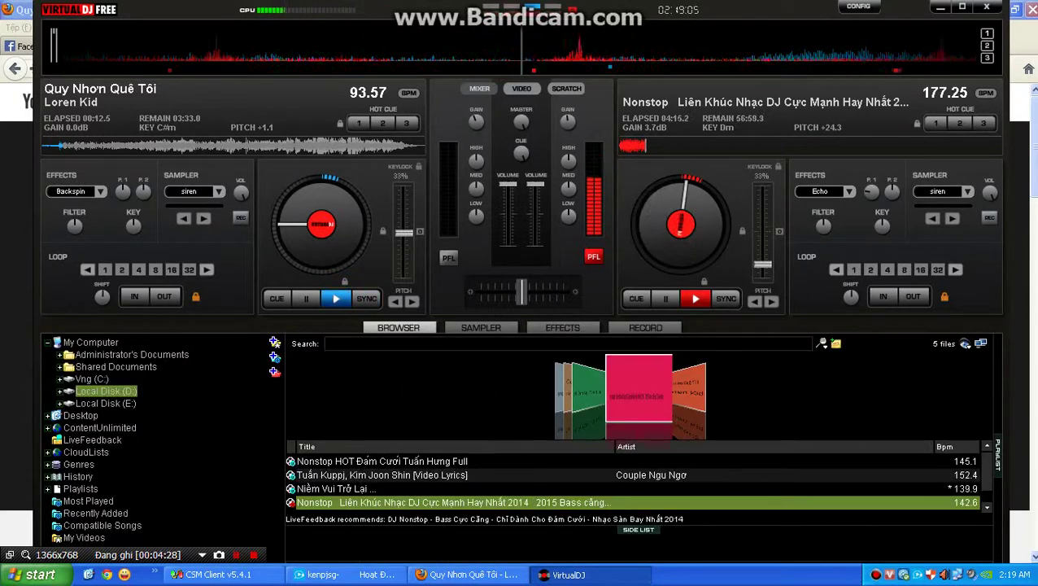
{"action": "left_click", "coordinate": [481, 327]}
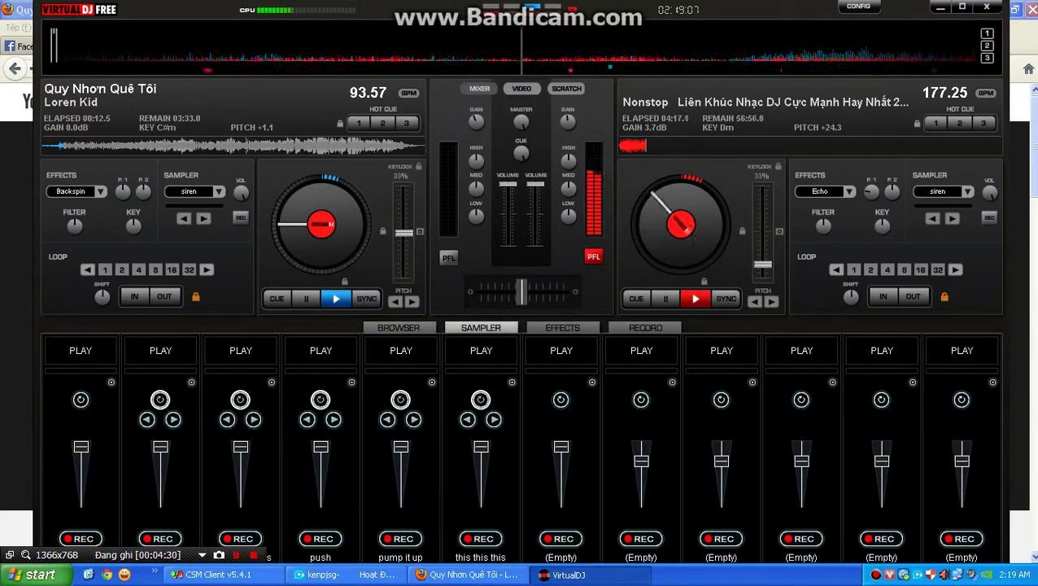
{"action": "left_click", "coordinate": [241, 351]}
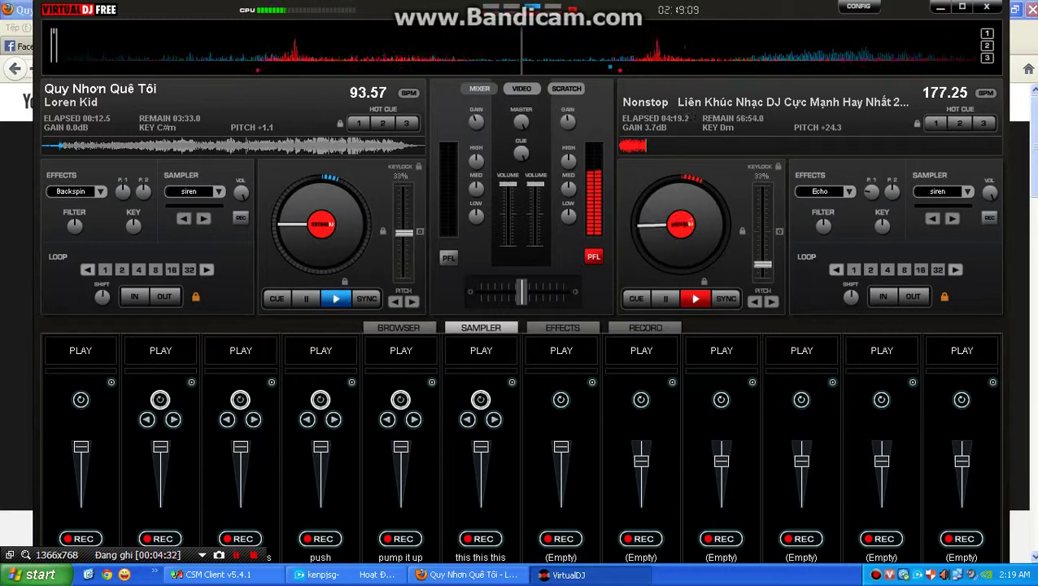
{"action": "left_click", "coordinate": [163, 352]}
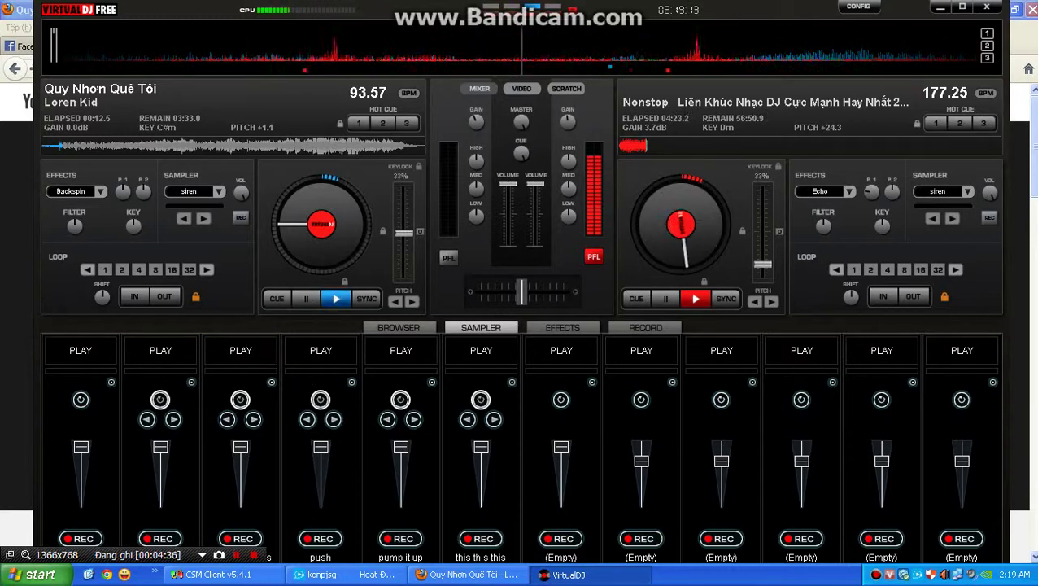
{"action": "left_click", "coordinate": [320, 356]}
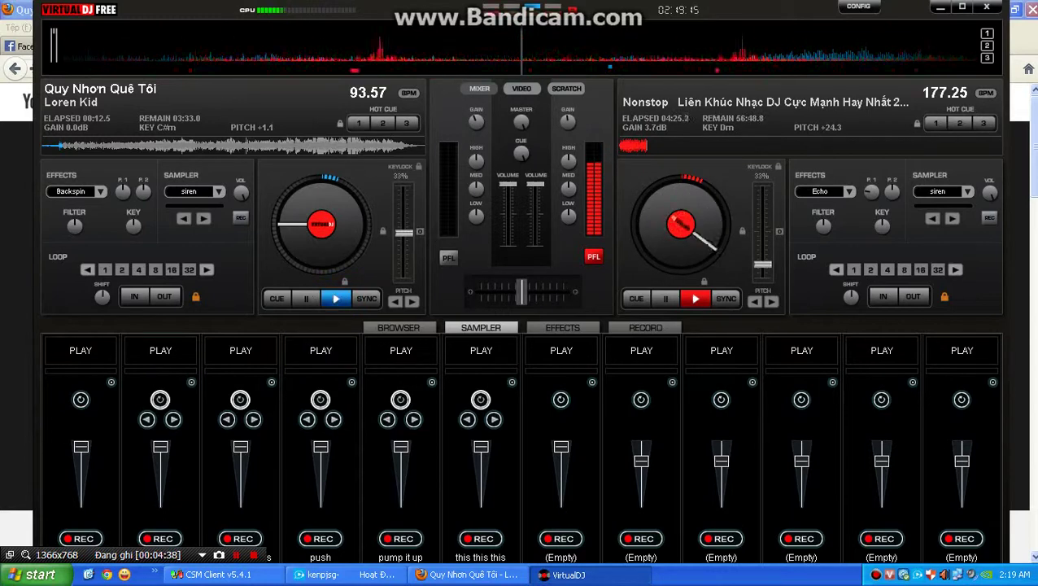
{"action": "left_click", "coordinate": [410, 357]}
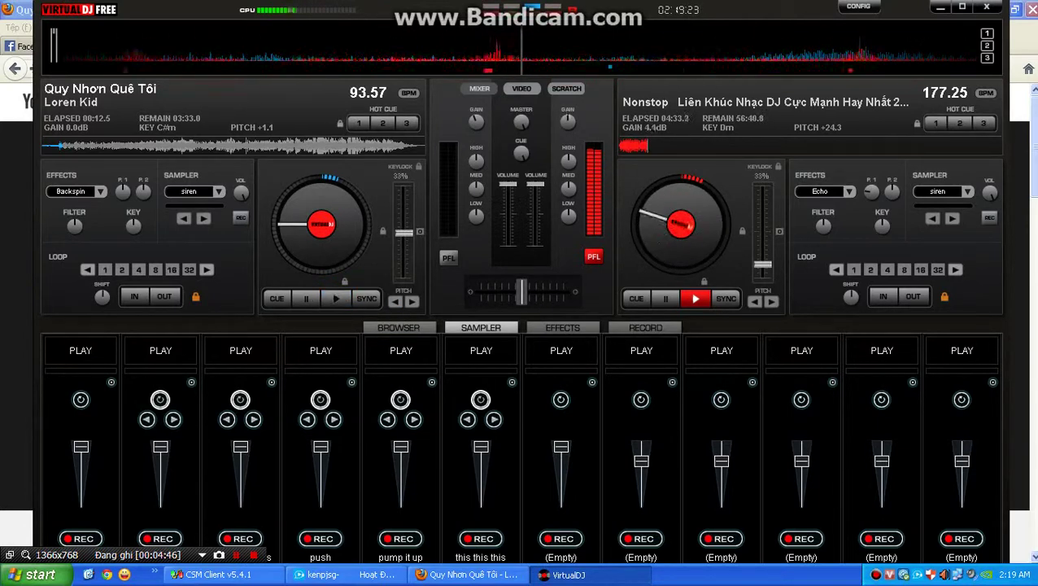
{"action": "left_click_drag", "start_coordinate": [567, 122], "coordinate": [568, 140]}
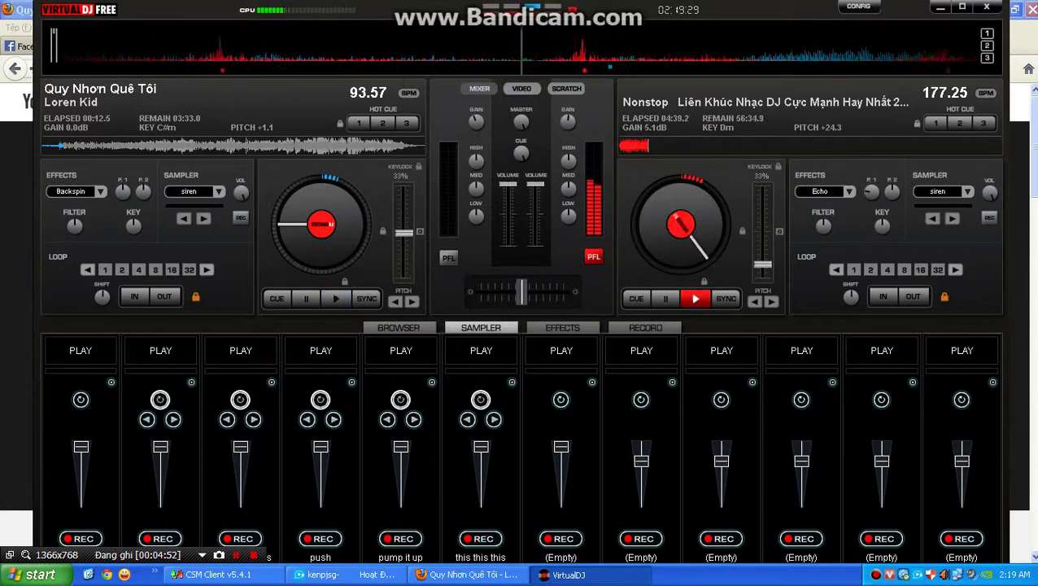
Switch to the Facebook page in Firefox, check the first online contact's chat, and like the event banner post in the feed
{"action": "left_click", "coordinate": [468, 574]}
{"action": "left_click", "coordinate": [61, 47]}
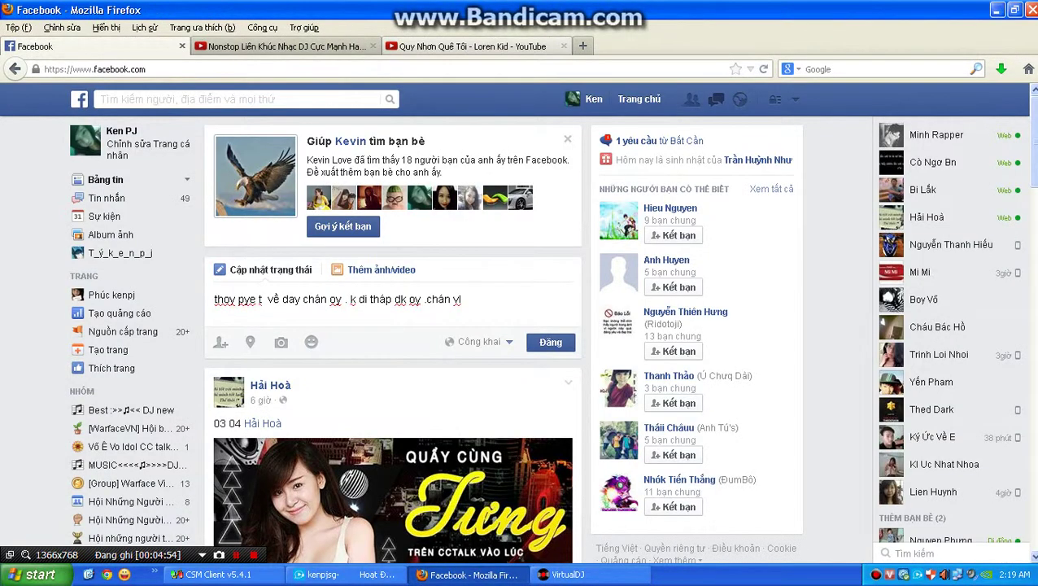
{"action": "left_click", "coordinate": [923, 135]}
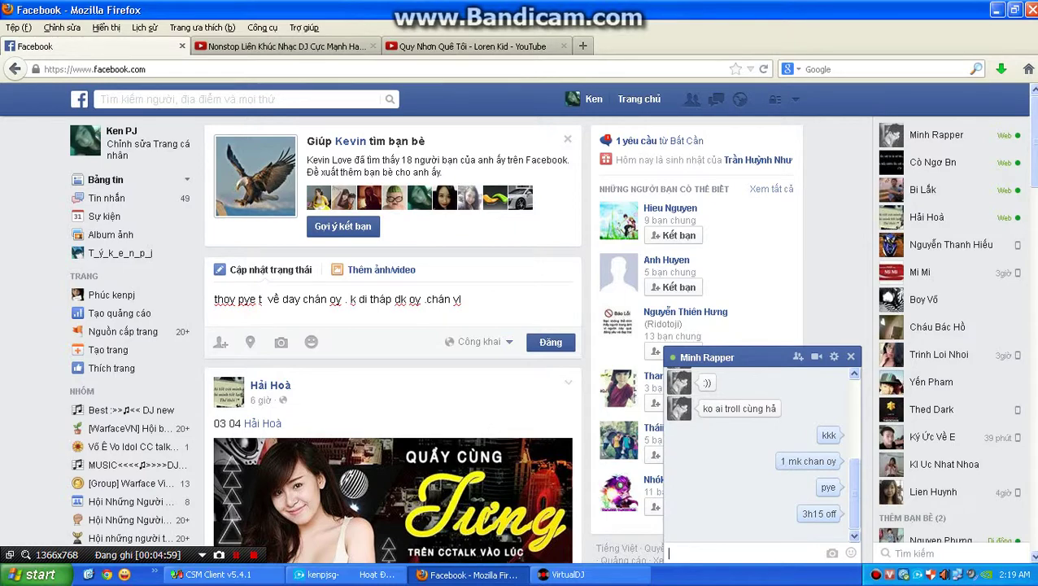
{"action": "left_click", "coordinate": [851, 357]}
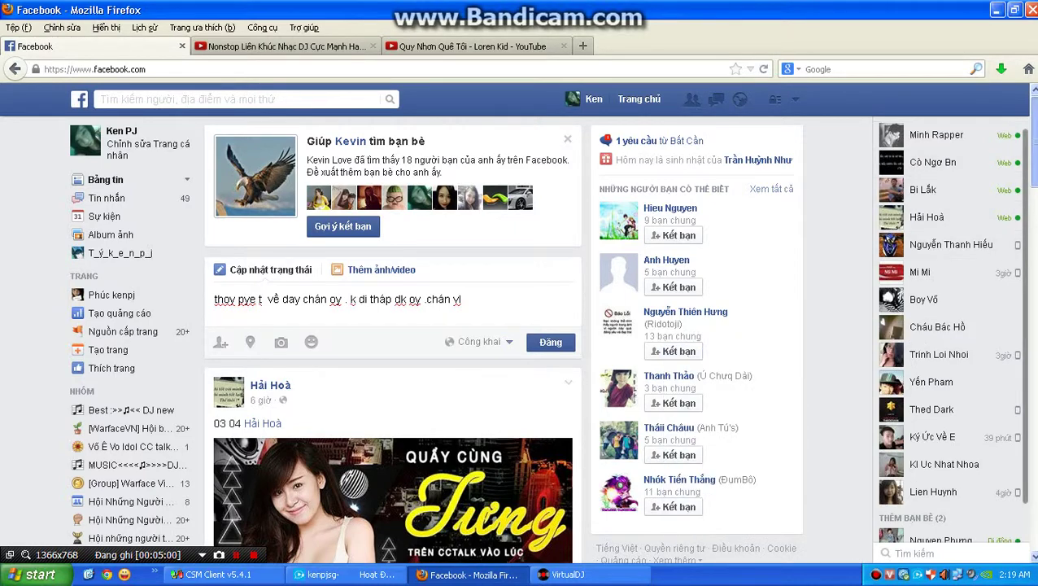
{"action": "scroll", "coordinate": [393, 341], "scroll_direction": "down", "scroll_amount": 3}
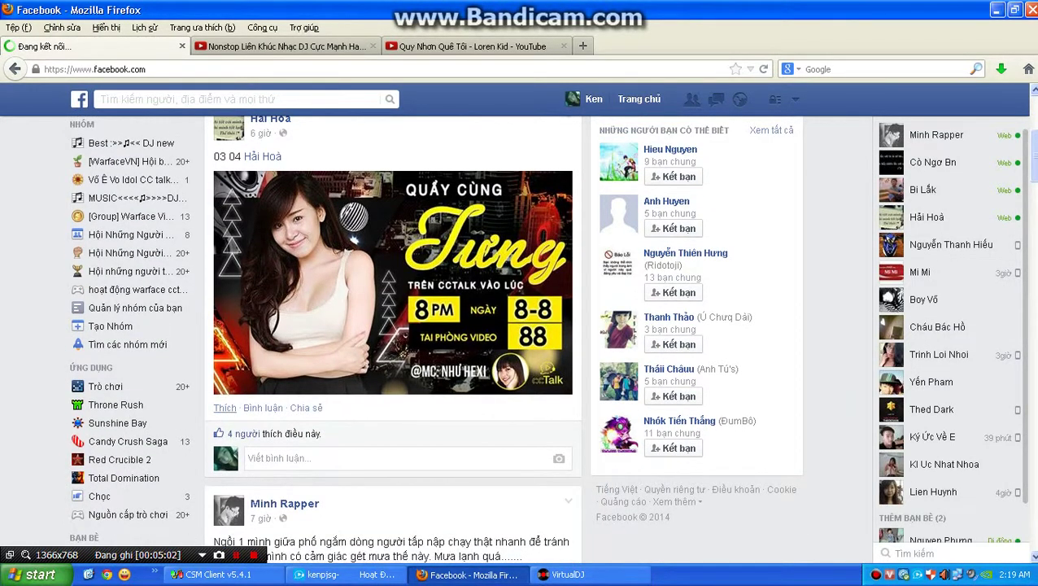
{"action": "left_click", "coordinate": [224, 407]}
Switch back to VirtualDJ and jump deck 1's track back to near its beginning
{"action": "left_click", "coordinate": [346, 574]}
{"action": "left_click", "coordinate": [590, 575]}
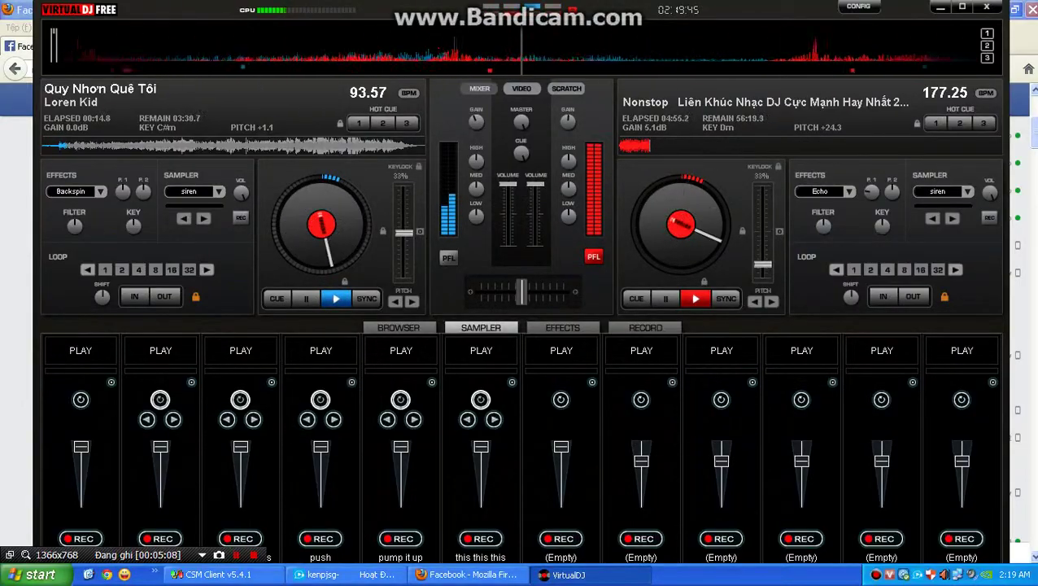
{"action": "left_click", "coordinate": [53, 146]}
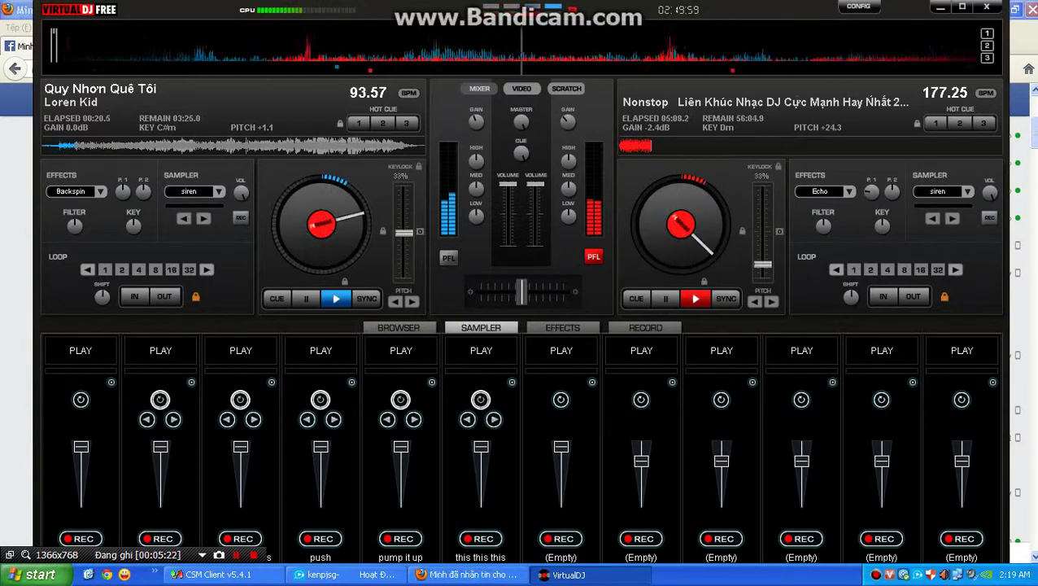
Adjust the deck pitches, setting deck 1 to -6.4, deck 2 to +15.6 and deck 1 finally to +22.0
{"action": "left_click_drag", "start_coordinate": [404, 233], "coordinate": [404, 224]}
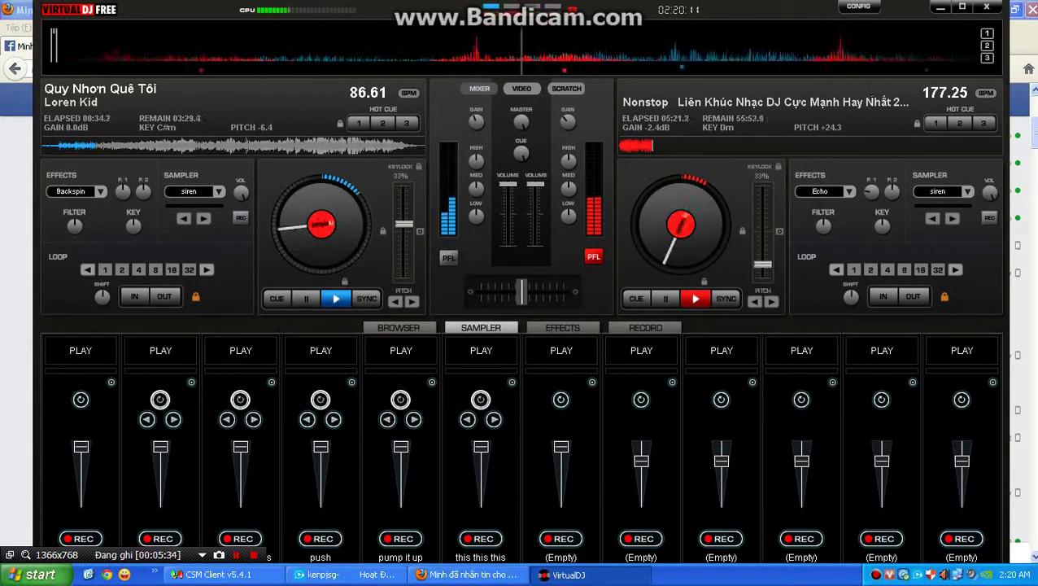
{"action": "left_click_drag", "start_coordinate": [762, 265], "coordinate": [762, 243]}
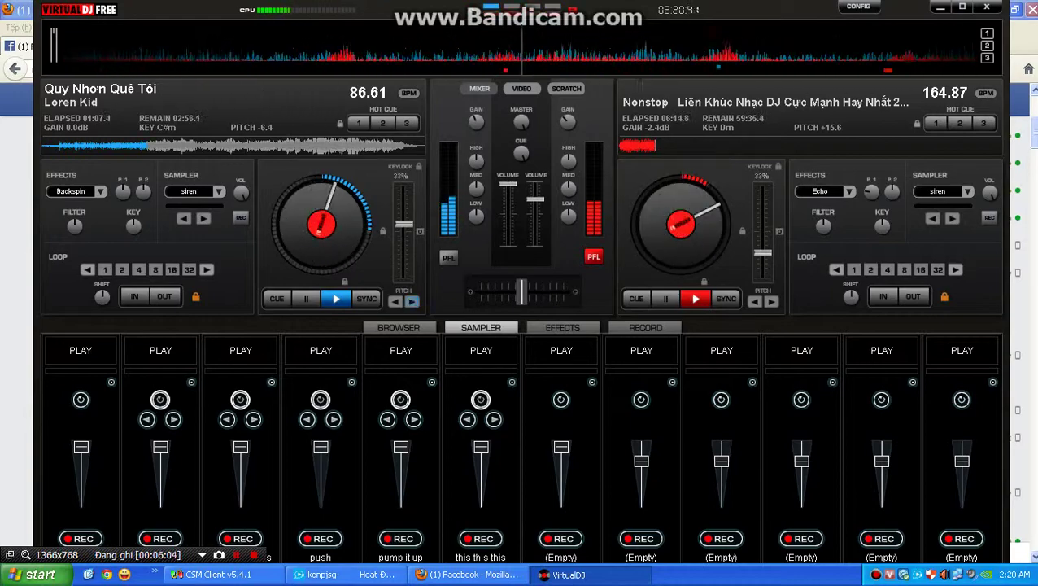
{"action": "left_click_drag", "start_coordinate": [404, 224], "coordinate": [404, 260]}
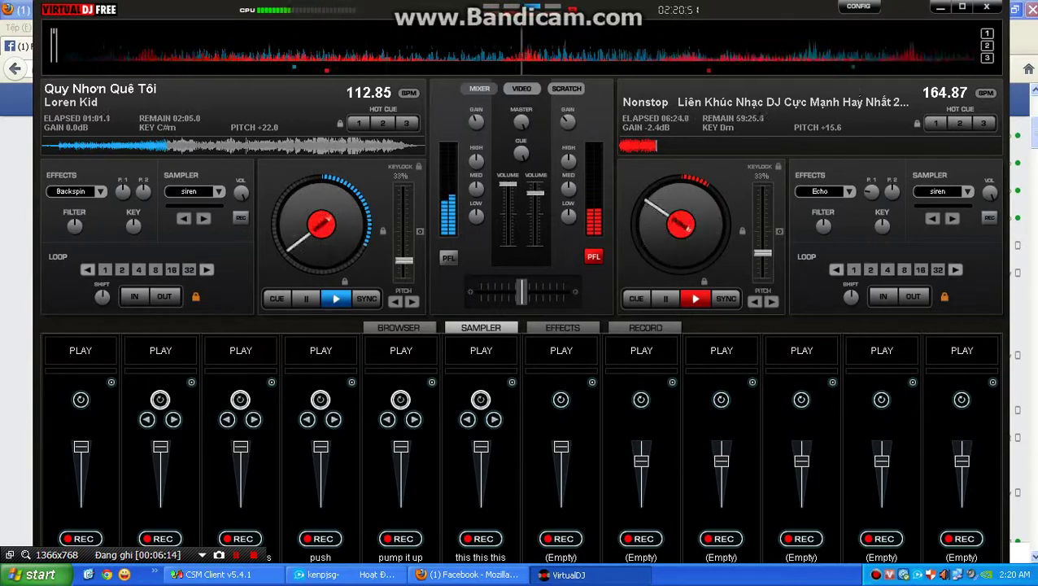
Switch to Firefox, reply "ừ" and "chán" in the open Facebook chat, and close the chat
{"action": "key", "text": "alt+Tab"}
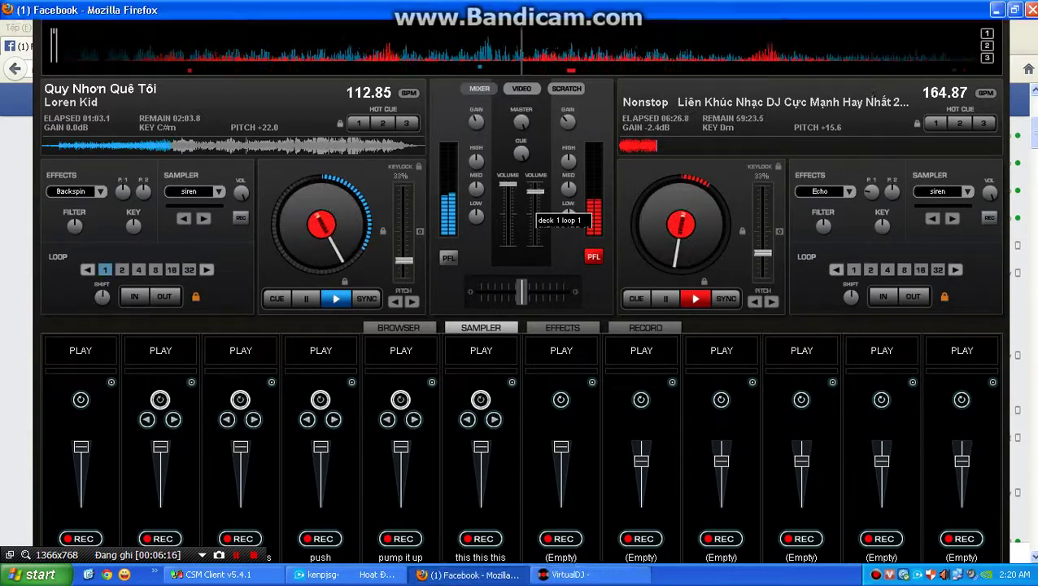
{"action": "left_click", "coordinate": [732, 553]}
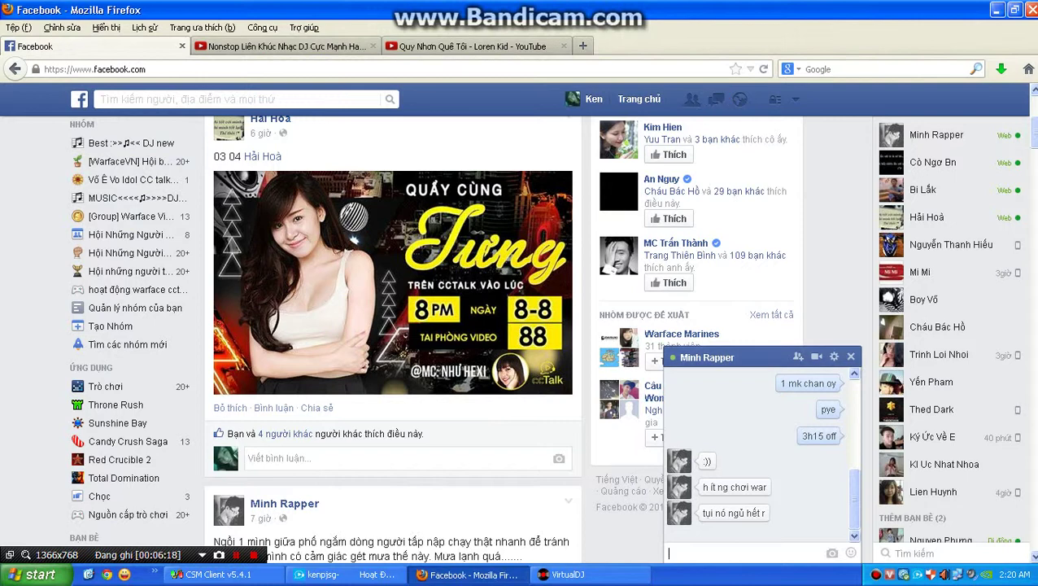
{"action": "key", "text": "Return"}
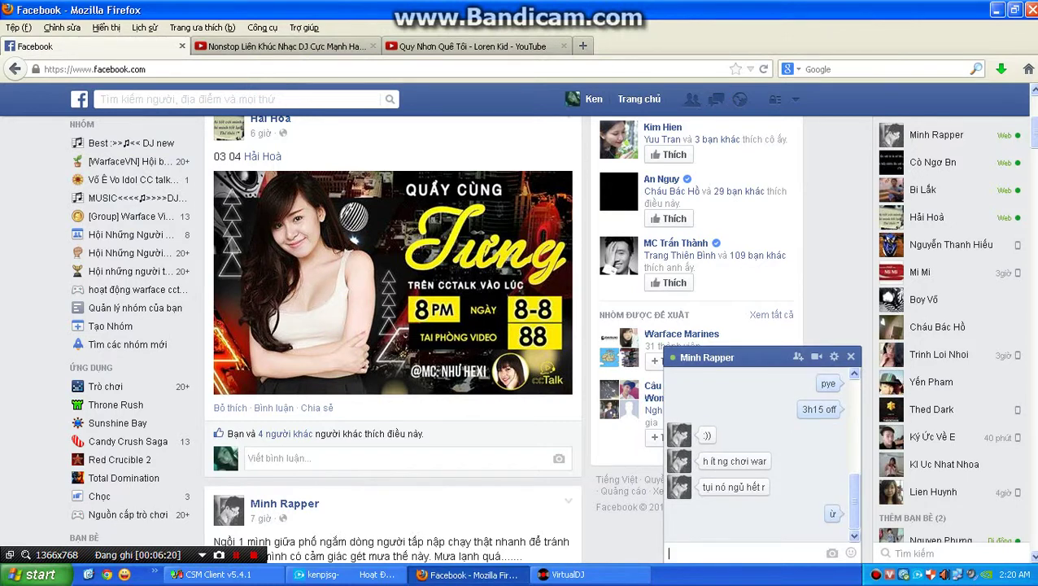
{"action": "type", "text": "chán"}
{"action": "key", "text": "Return"}
{"action": "key", "text": "Escape"}
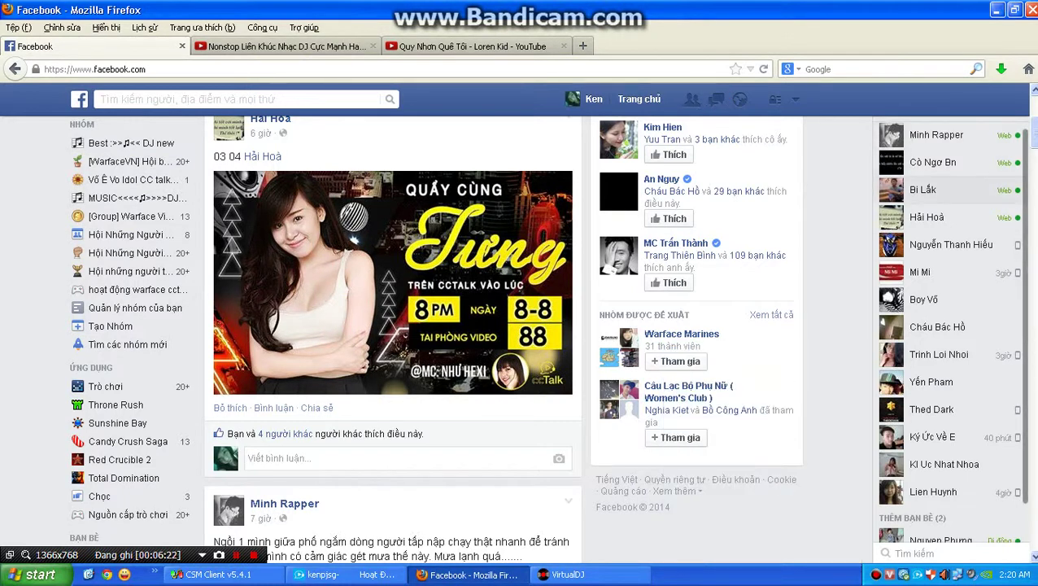
Like the feed post with the new profile picture of a girl wearing a white shirt and red scarf
{"action": "left_click", "coordinate": [922, 189]}
{"action": "left_click", "coordinate": [853, 356]}
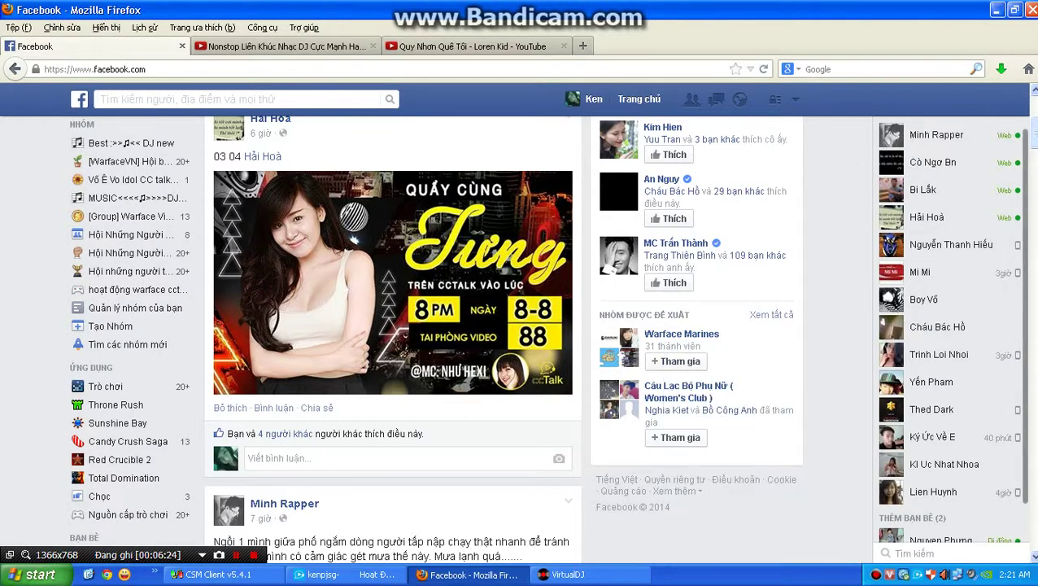
{"action": "left_click_drag", "start_coordinate": [1033, 132], "coordinate": [1033, 136]}
{"action": "scroll", "coordinate": [851, 356], "scroll_direction": "down", "scroll_amount": 15}
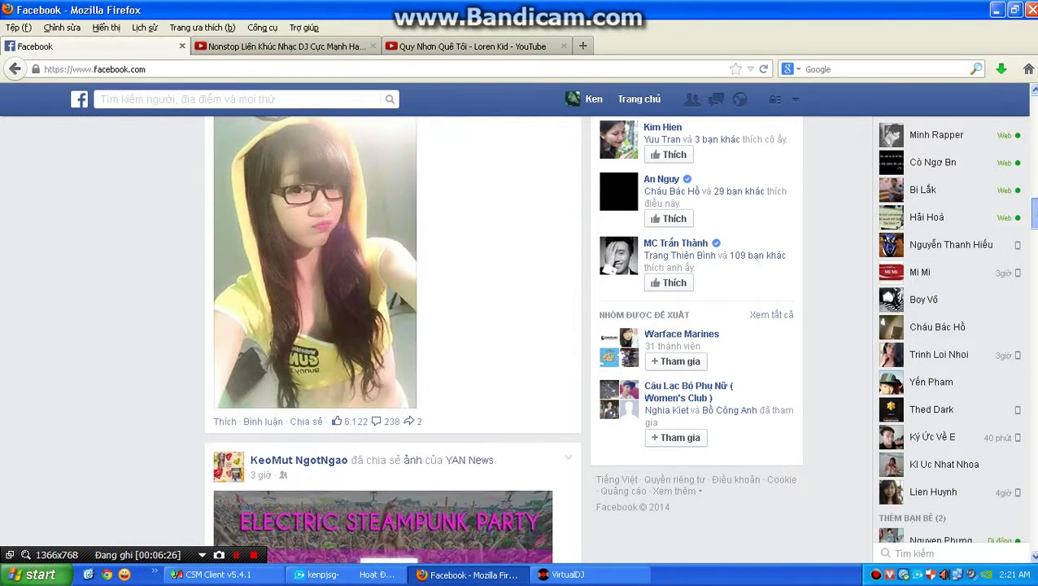
{"action": "scroll", "coordinate": [393, 339], "scroll_direction": "down", "scroll_amount": 10}
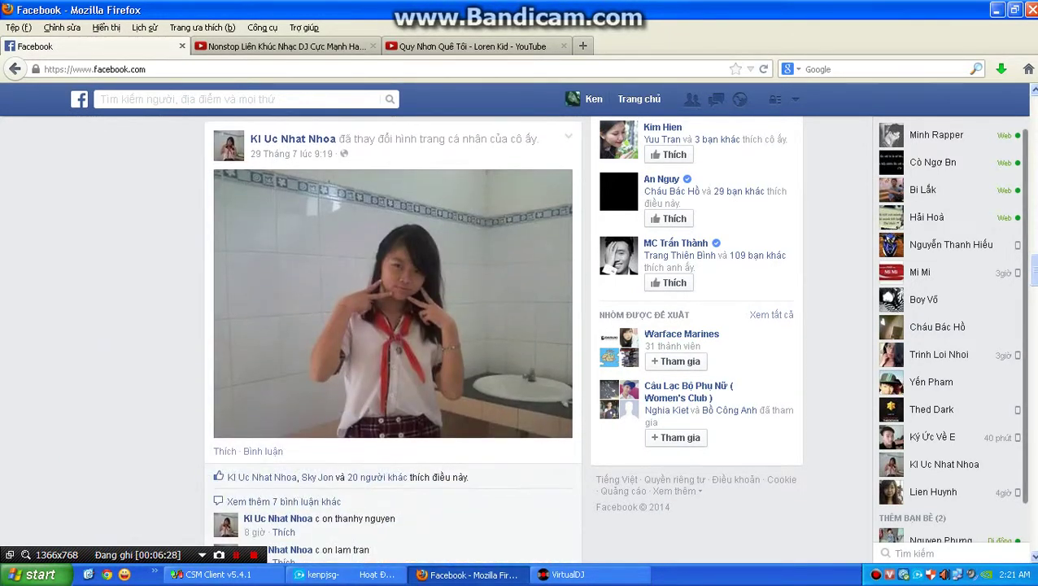
{"action": "left_click", "coordinate": [225, 450]}
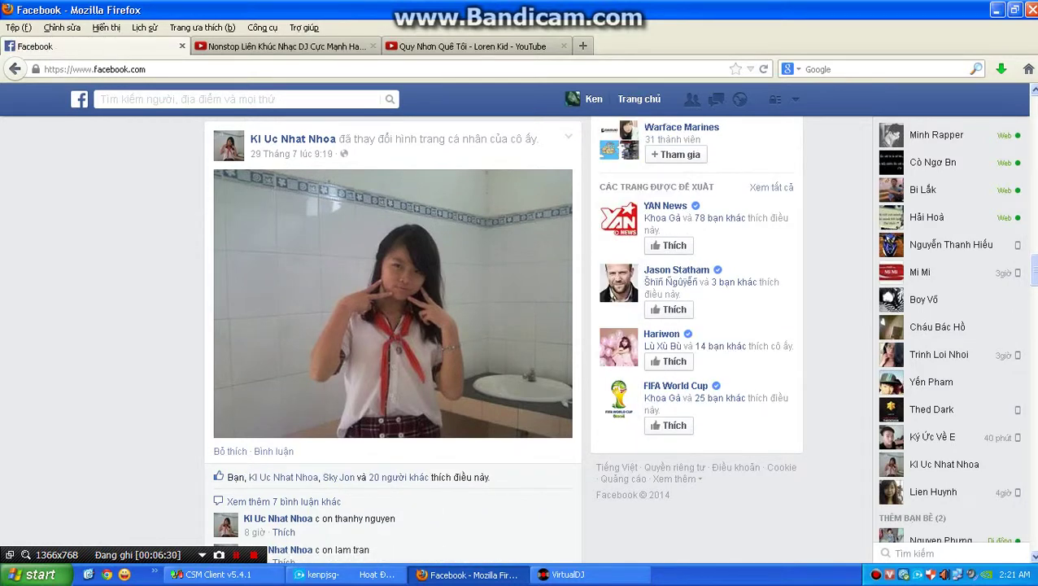
Find the video post captioned "chỉ là 1 năm" in the feed and comment "xưa oy diễm ơi" on it
{"action": "scroll", "coordinate": [392, 339], "scroll_direction": "down", "scroll_amount": 3}
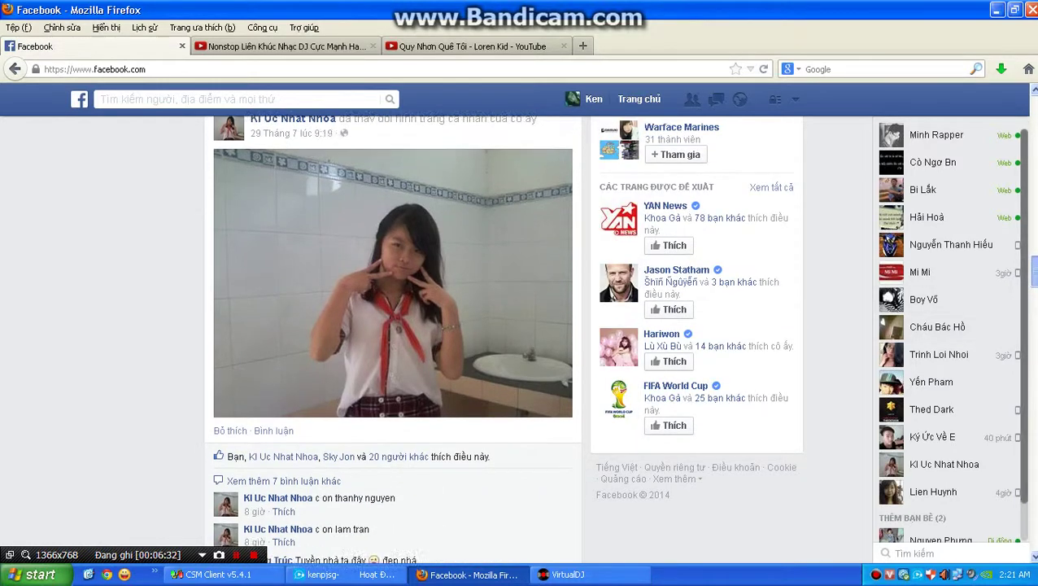
{"action": "scroll", "coordinate": [392, 338], "scroll_direction": "down", "scroll_amount": 6}
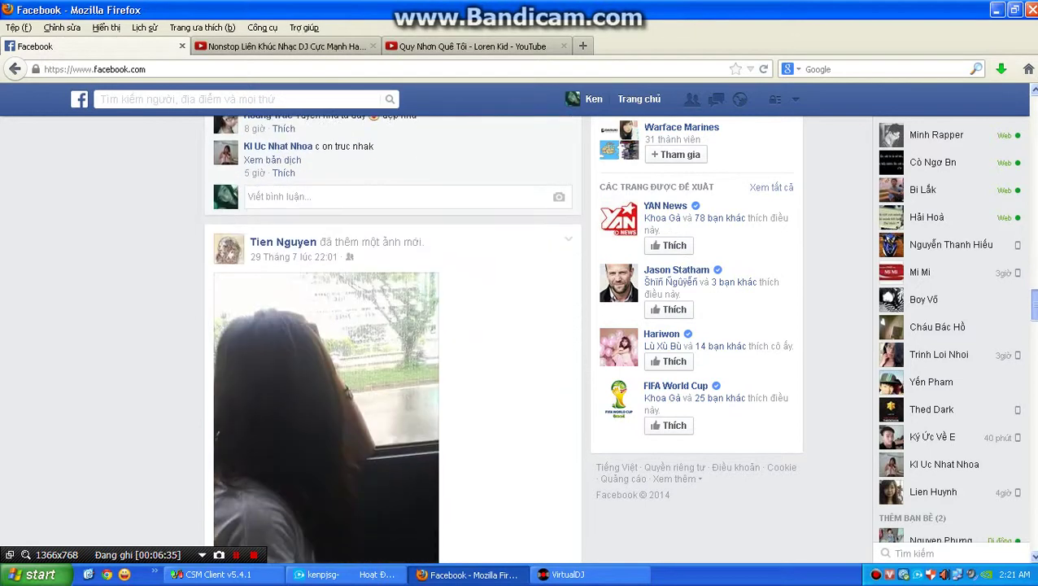
{"action": "scroll", "coordinate": [392, 338], "scroll_direction": "up", "scroll_amount": 2}
{"action": "scroll", "coordinate": [392, 339], "scroll_direction": "down", "scroll_amount": 10}
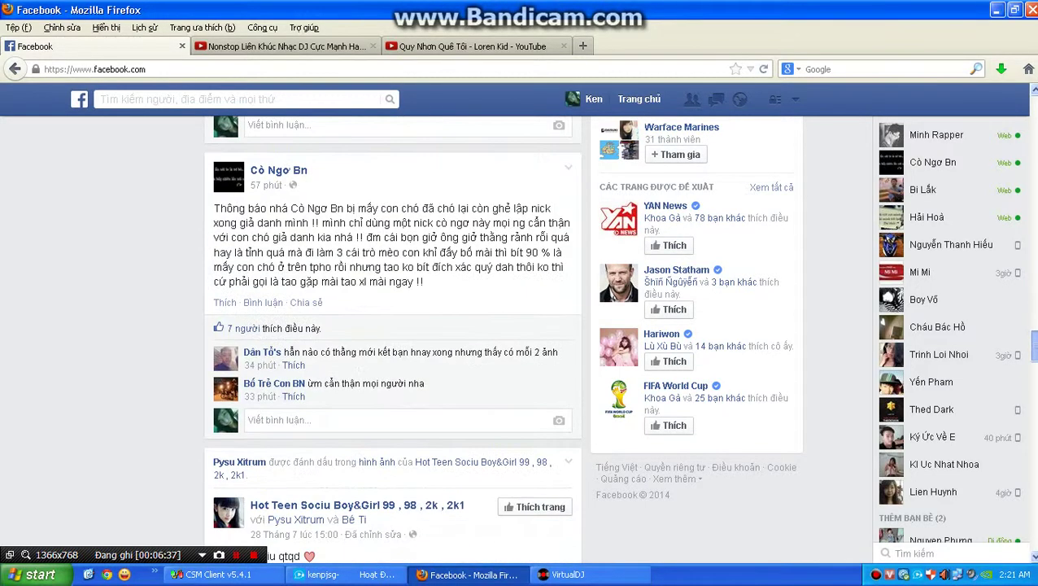
{"action": "scroll", "coordinate": [392, 338], "scroll_direction": "up", "scroll_amount": 1}
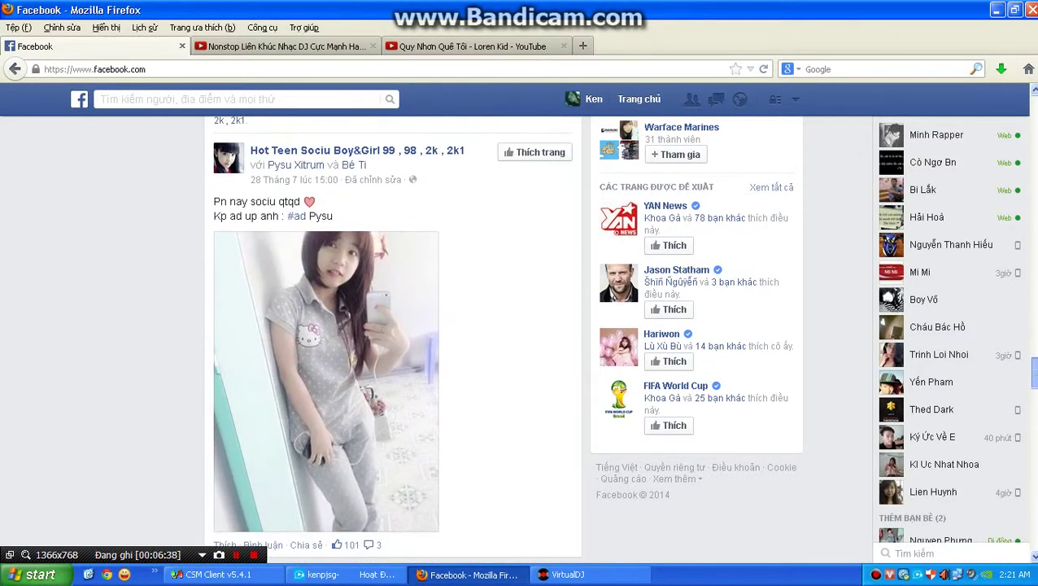
{"action": "scroll", "coordinate": [392, 339], "scroll_direction": "down", "scroll_amount": 15}
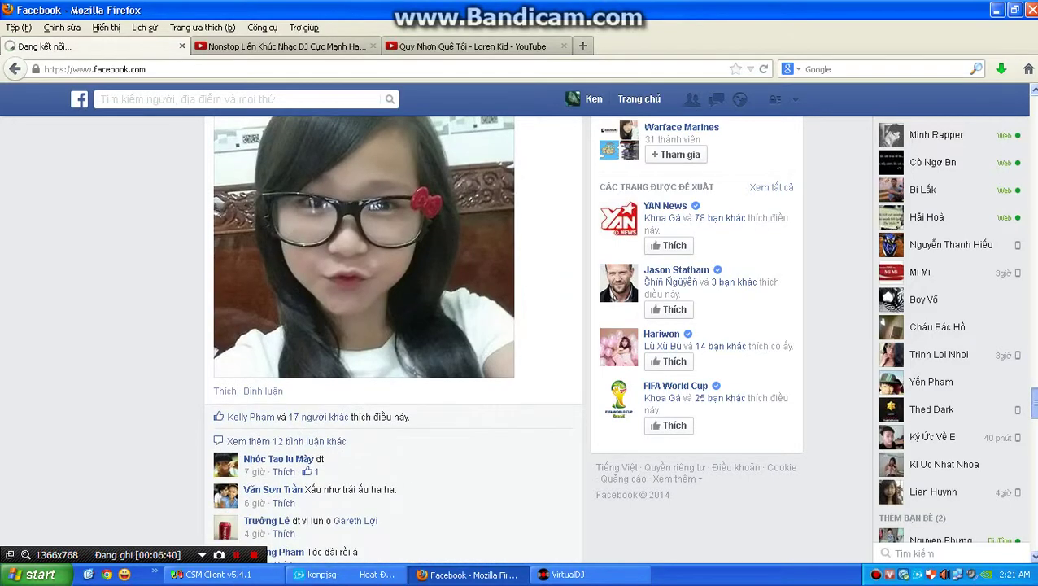
{"action": "scroll", "coordinate": [392, 338], "scroll_direction": "down", "scroll_amount": 15}
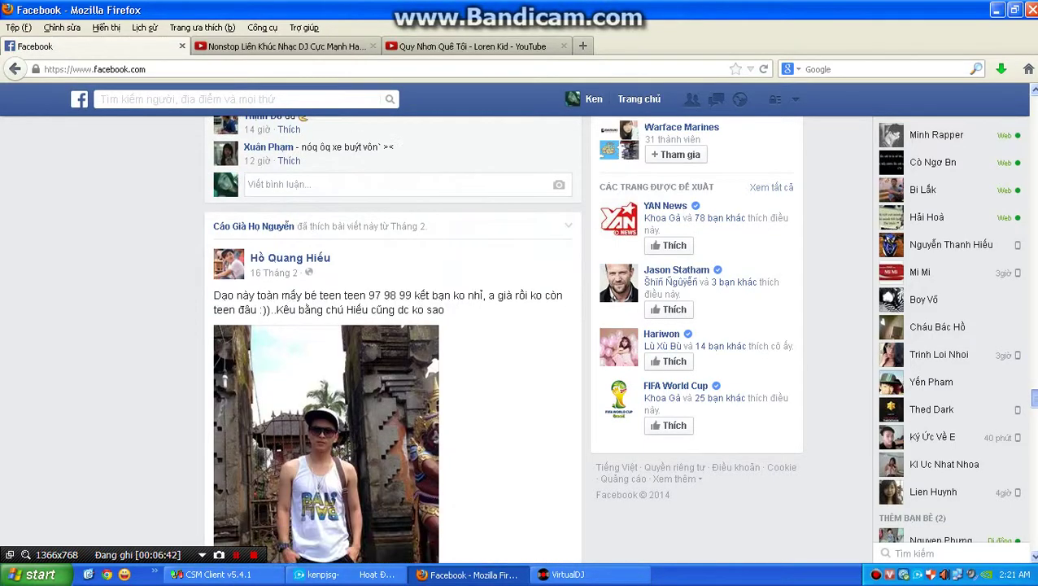
{"action": "scroll", "coordinate": [392, 339], "scroll_direction": "up", "scroll_amount": 10}
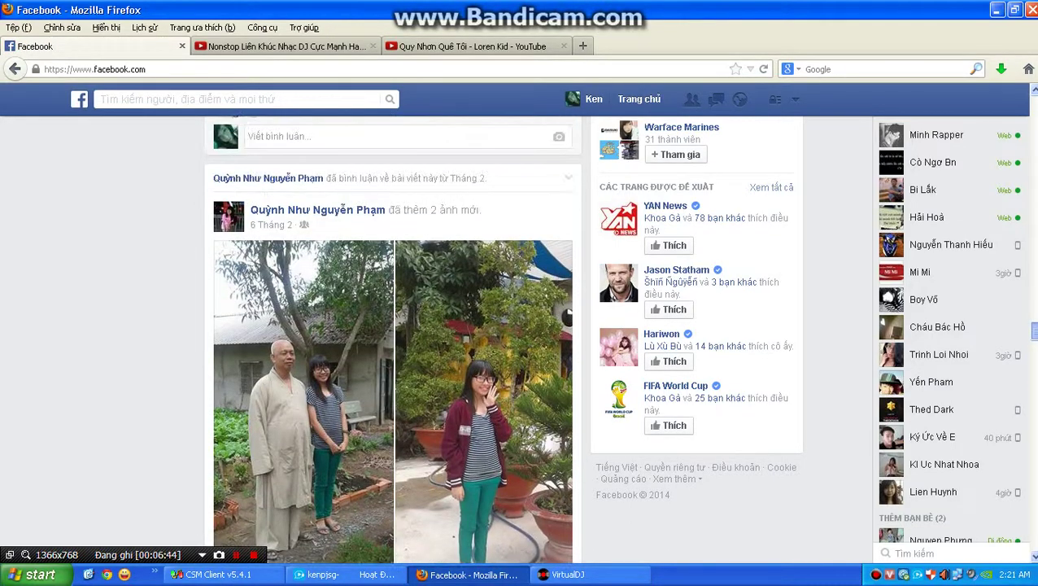
{"action": "scroll", "coordinate": [392, 338], "scroll_direction": "up", "scroll_amount": 8}
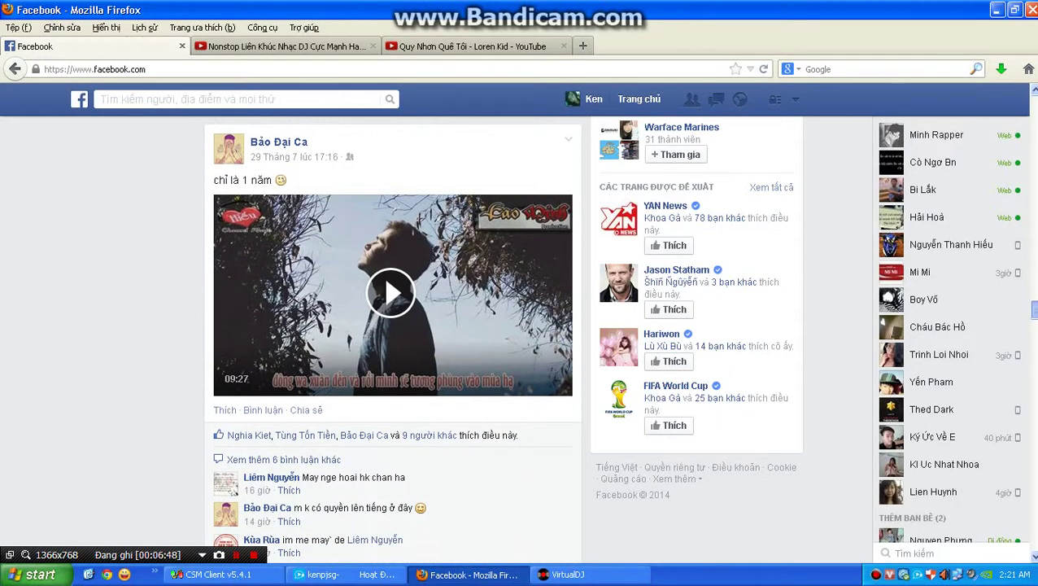
{"action": "scroll", "coordinate": [392, 339], "scroll_direction": "down", "scroll_amount": 3}
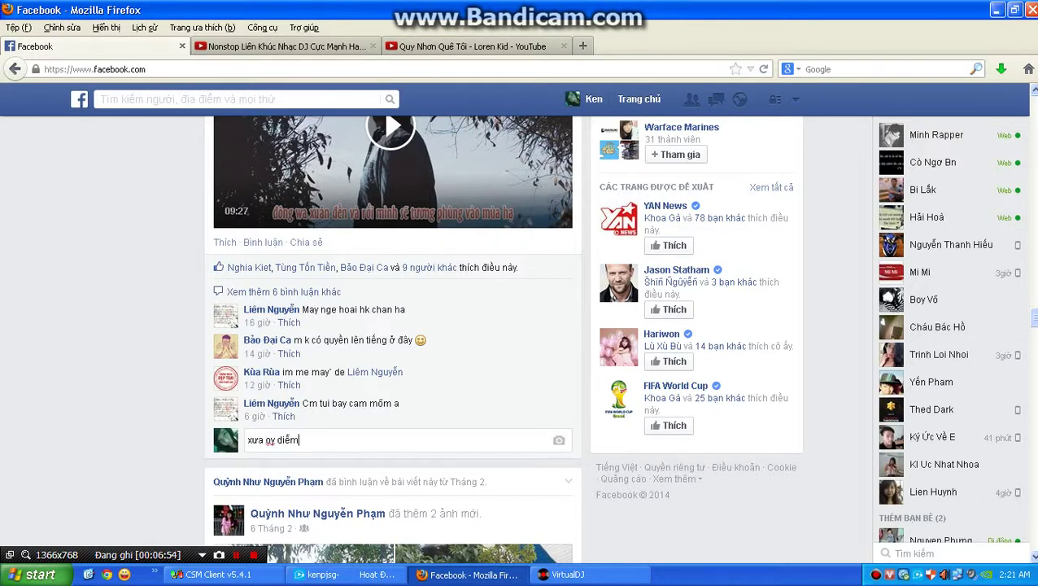
{"action": "type", "text": "w"}
{"action": "key", "text": "Return"}
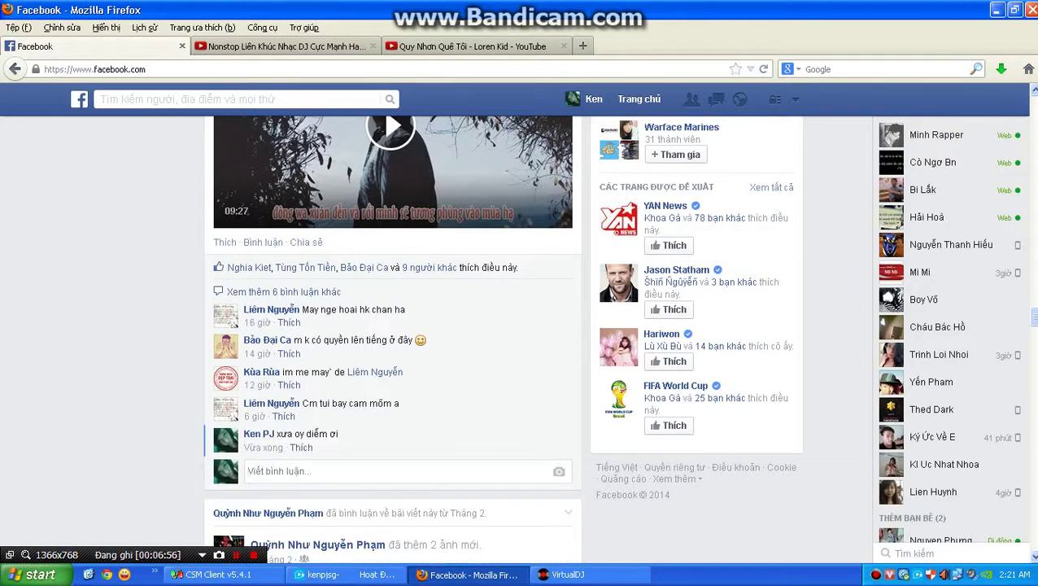
Like the feed photo of a girl sitting on the steps inside a bus
{"action": "scroll", "coordinate": [393, 338], "scroll_direction": "up", "scroll_amount": 3}
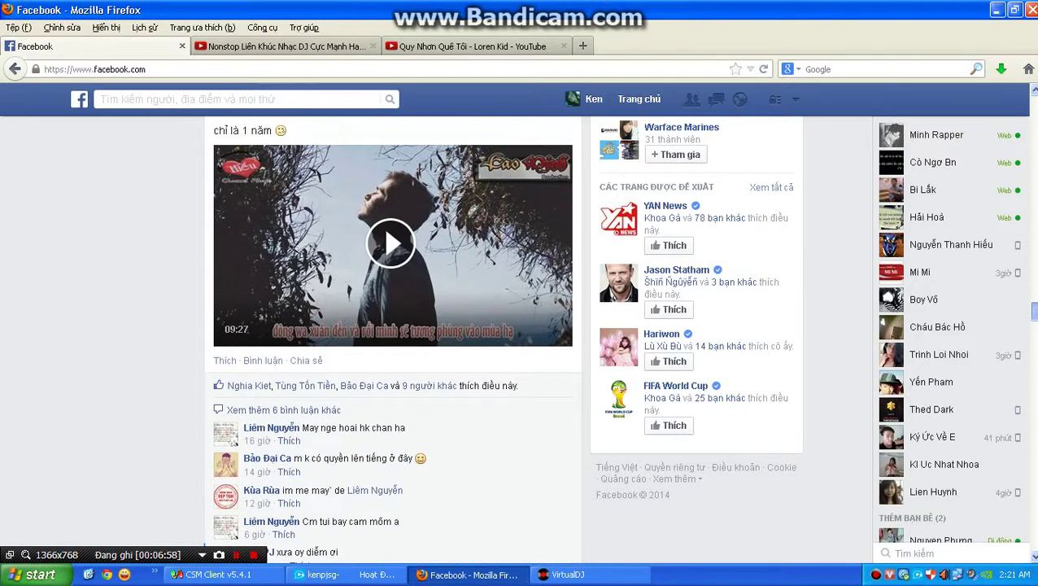
{"action": "scroll", "coordinate": [393, 338], "scroll_direction": "up", "scroll_amount": 3}
{"action": "scroll", "coordinate": [393, 341], "scroll_direction": "down", "scroll_amount": 20}
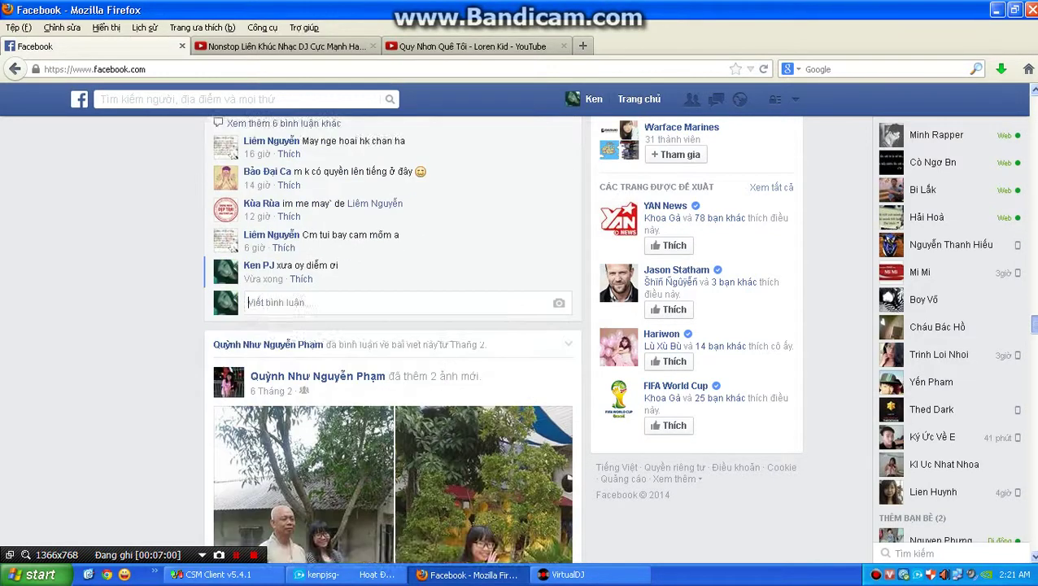
{"action": "scroll", "coordinate": [393, 342], "scroll_direction": "down", "scroll_amount": 9}
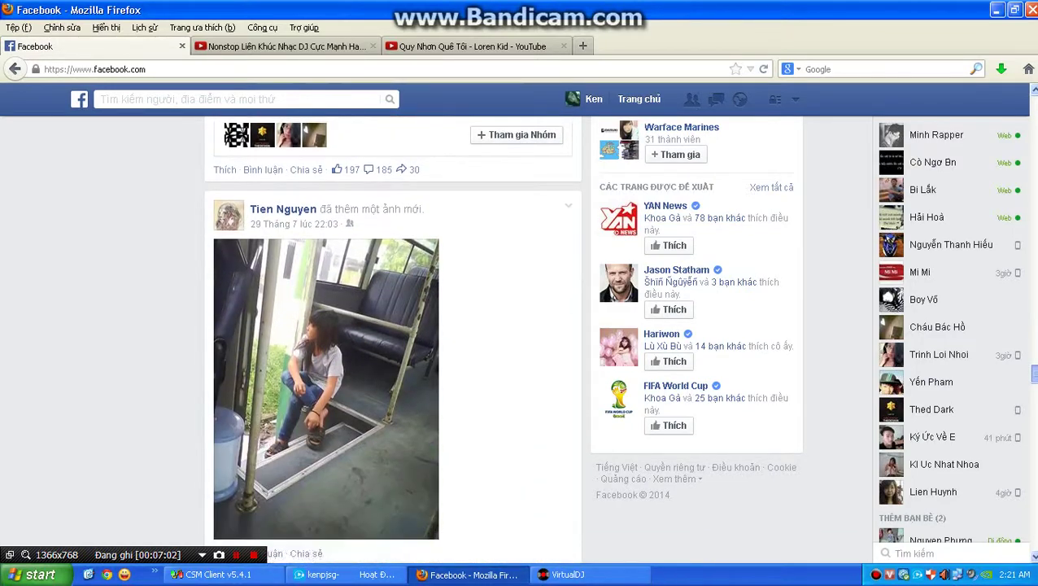
{"action": "scroll", "coordinate": [393, 341], "scroll_direction": "up", "scroll_amount": 2}
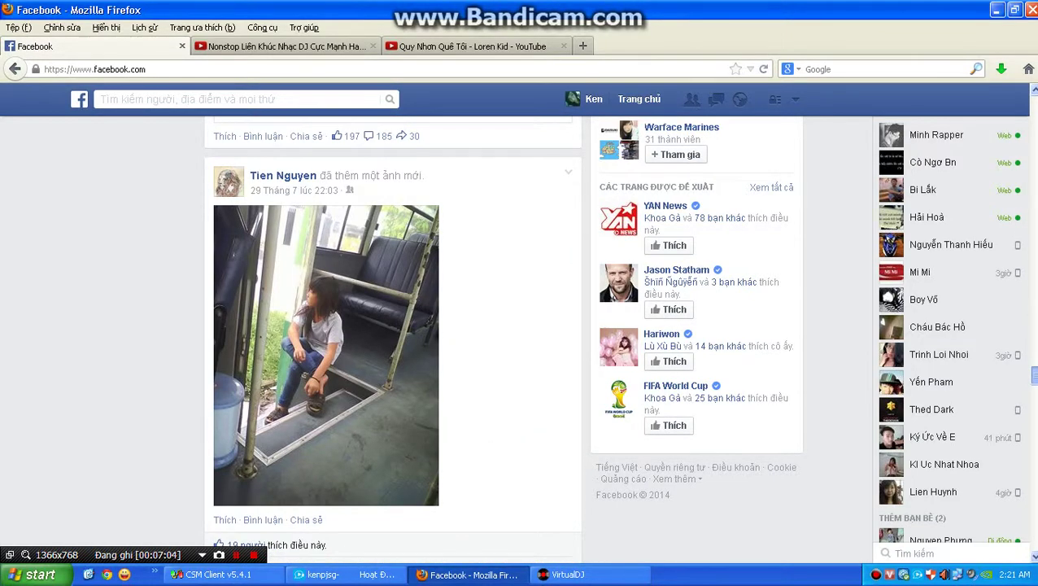
{"action": "scroll", "coordinate": [224, 488], "scroll_direction": "down", "scroll_amount": 1}
{"action": "left_click", "coordinate": [224, 519]}
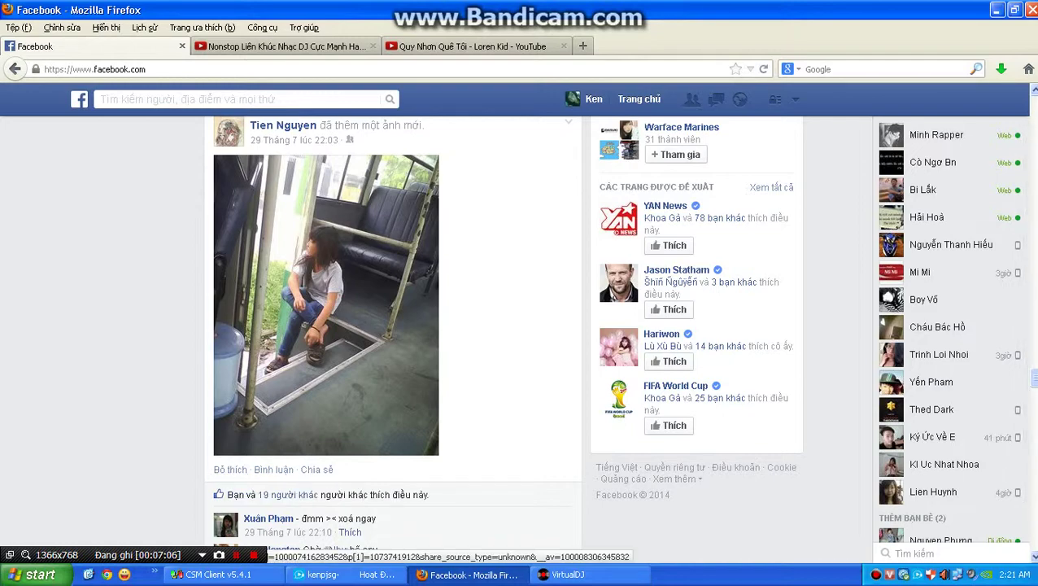
Browse further down the Facebook feed, and minimize Firefox and VirtualDJ to reach the Hoạt Động Warface__ chat room
{"action": "scroll", "coordinate": [393, 341], "scroll_direction": "down", "scroll_amount": 10}
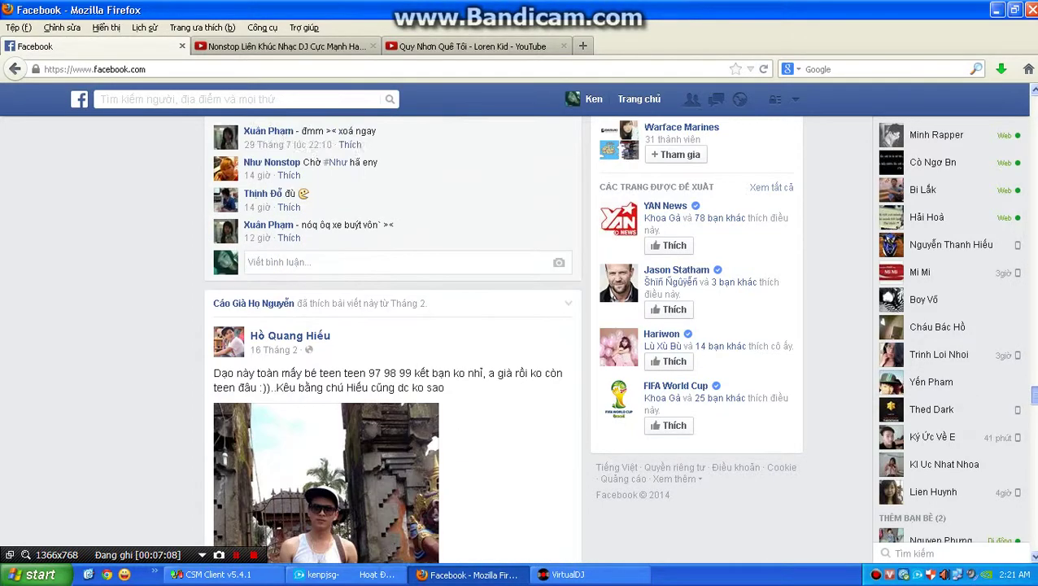
{"action": "scroll", "coordinate": [393, 342], "scroll_direction": "down", "scroll_amount": 15}
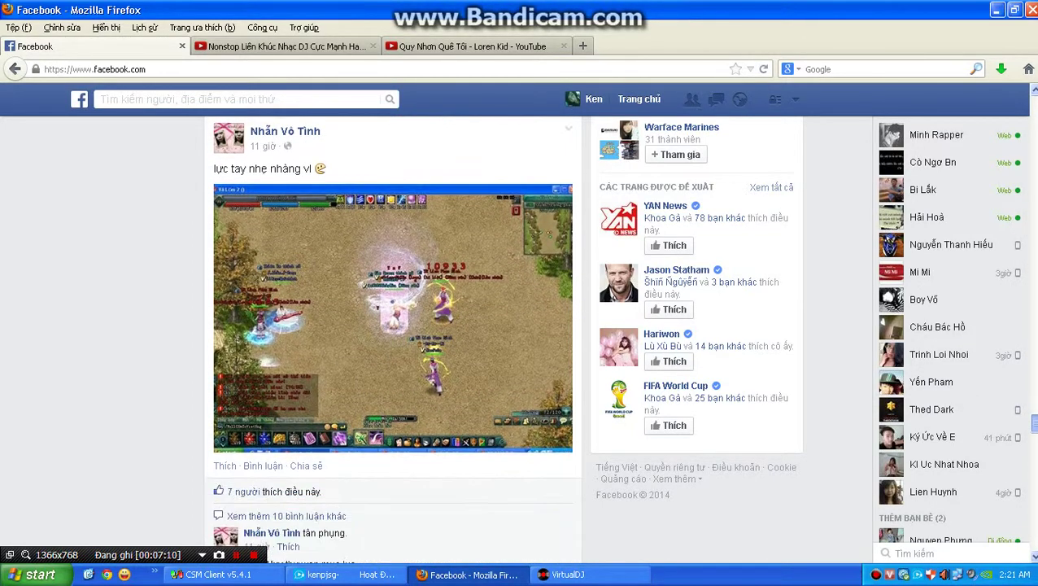
{"action": "scroll", "coordinate": [393, 342], "scroll_direction": "down", "scroll_amount": 20}
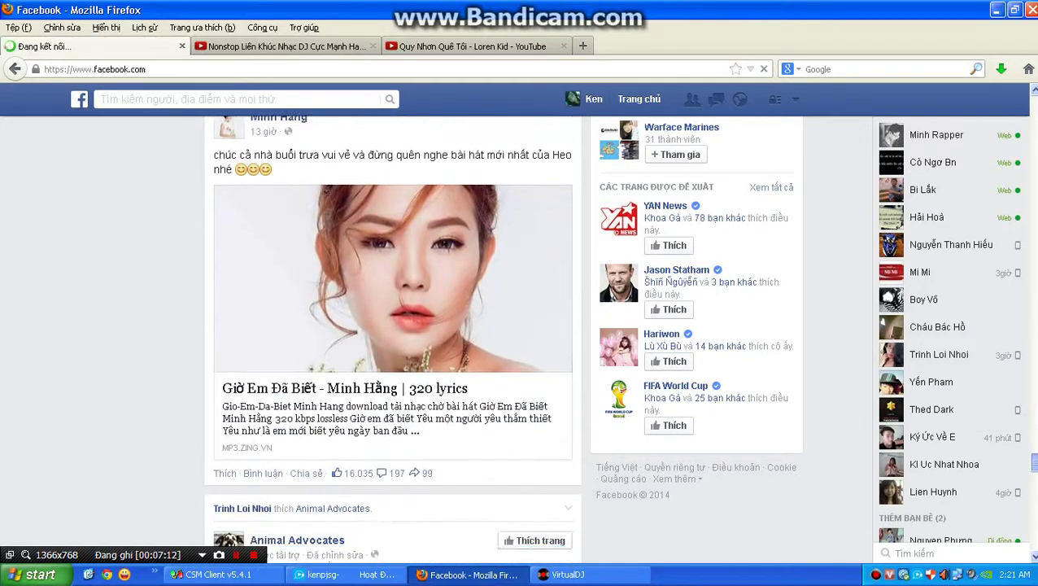
{"action": "scroll", "coordinate": [393, 342], "scroll_direction": "down", "scroll_amount": 9}
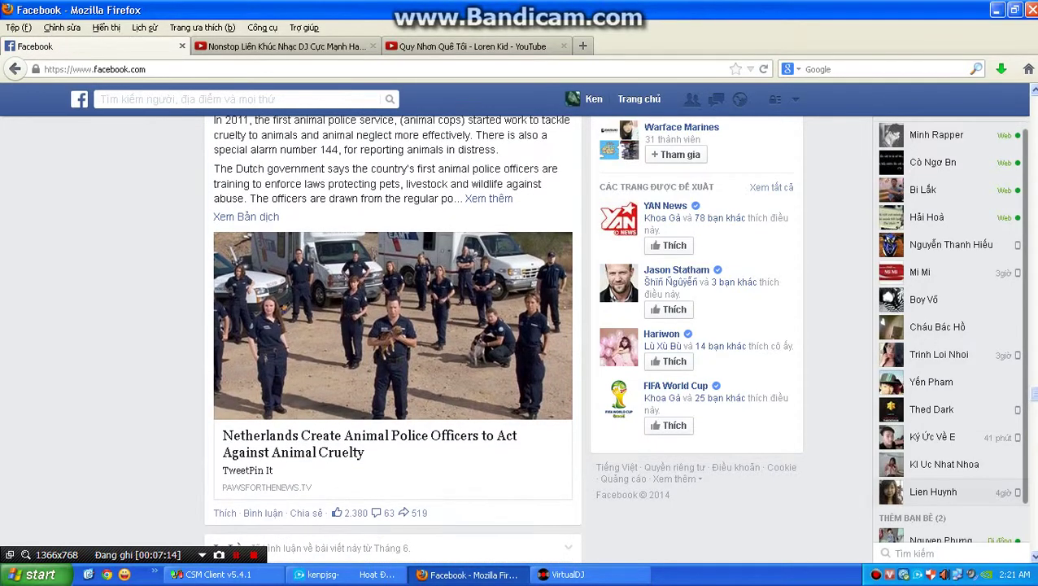
{"action": "left_click", "coordinate": [997, 10]}
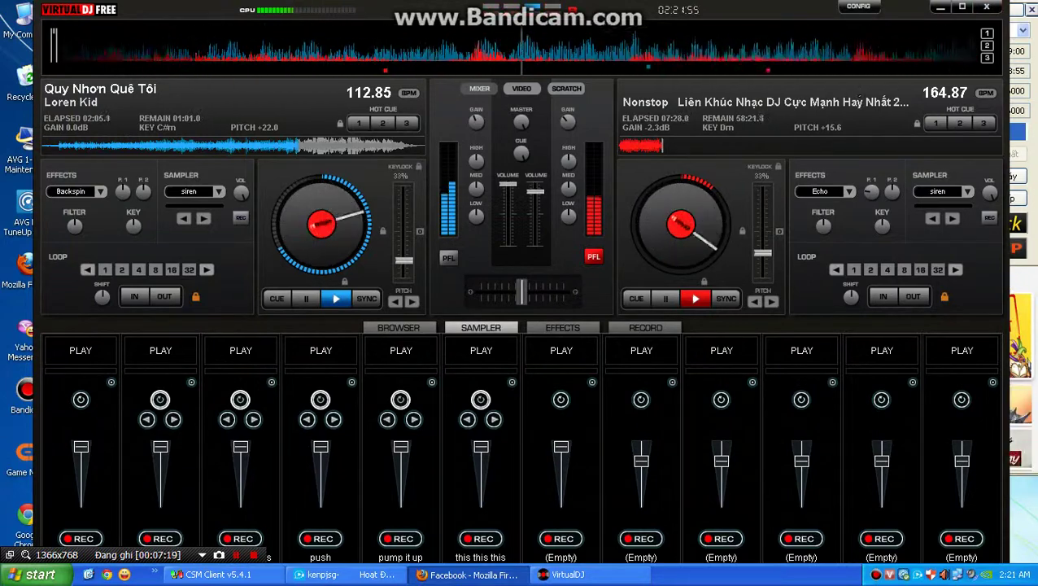
{"action": "left_click", "coordinate": [941, 9]}
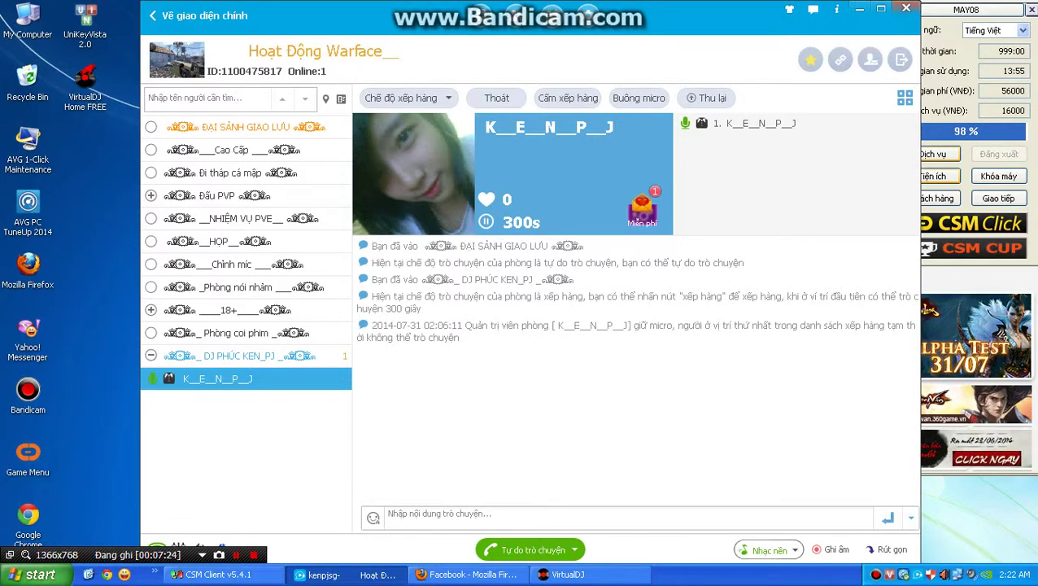
Open the room management window of the chat room and look through both pages of its blacklist
{"action": "left_click", "coordinate": [176, 60]}
{"action": "left_click", "coordinate": [209, 93]}
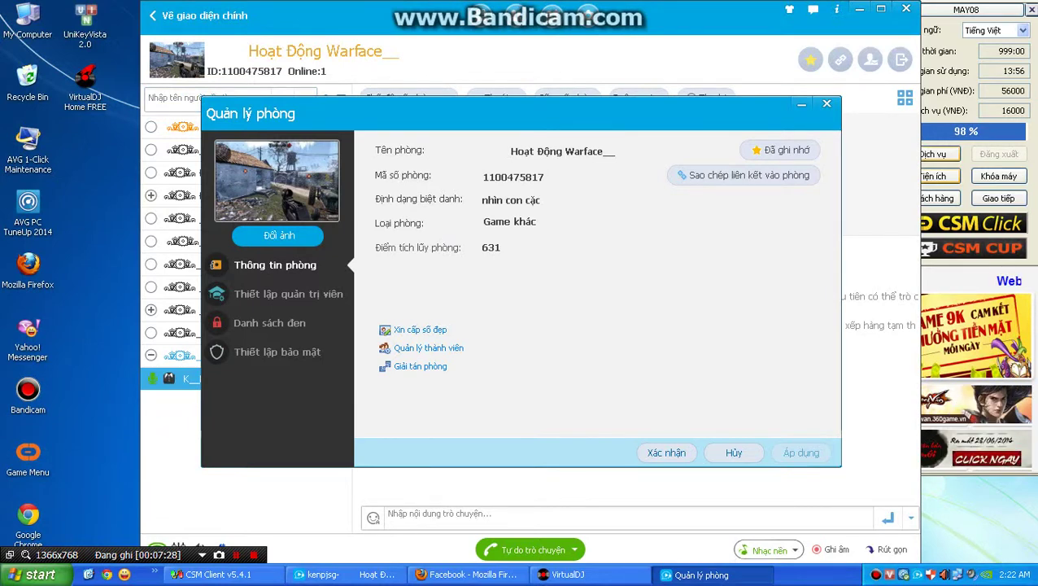
{"action": "left_click", "coordinate": [288, 294]}
{"action": "left_click", "coordinate": [269, 323]}
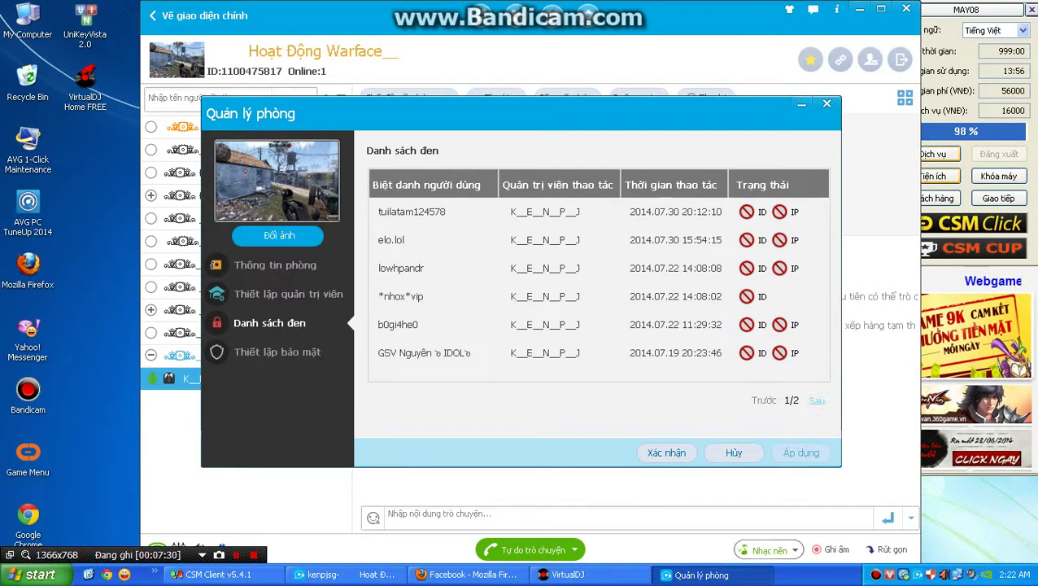
{"action": "left_click", "coordinate": [816, 400]}
{"action": "left_click", "coordinate": [764, 400]}
Review the room's administrator list, security settings and general information, and confirm the room management window
{"action": "left_click", "coordinate": [288, 294]}
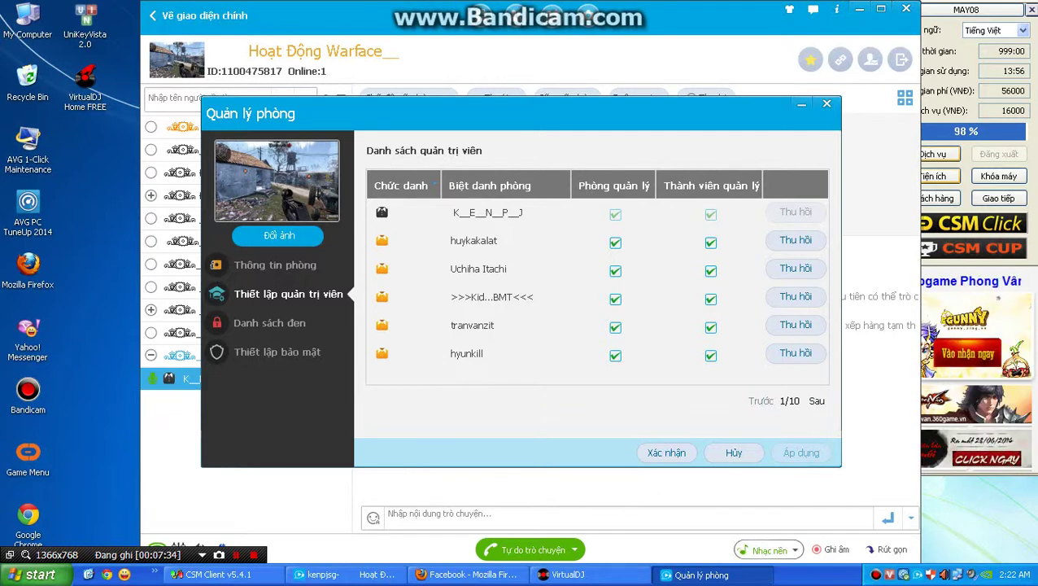
{"action": "left_click", "coordinate": [816, 400]}
{"action": "left_click", "coordinate": [276, 352]}
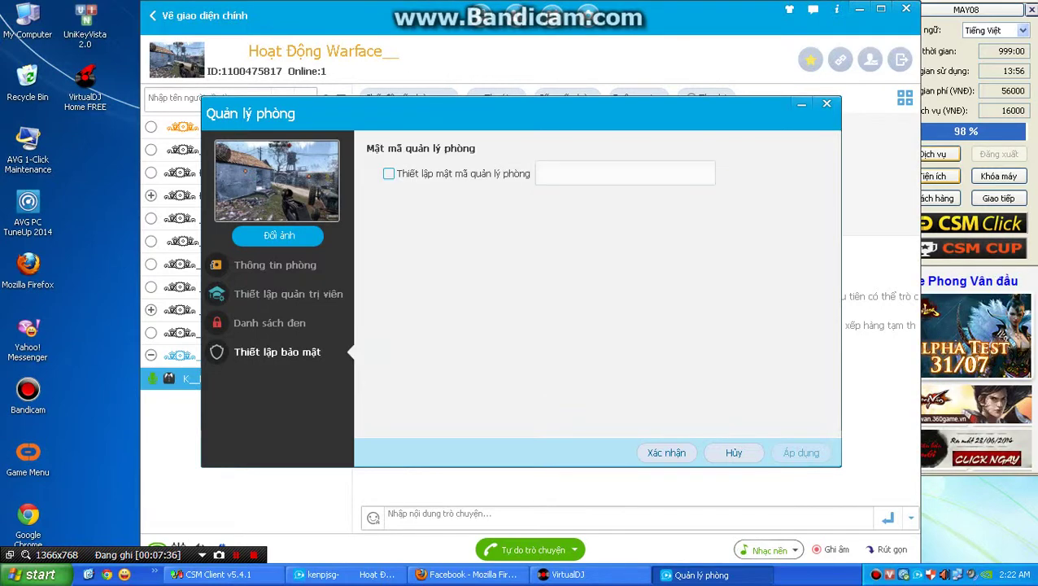
{"action": "left_click", "coordinate": [275, 265]}
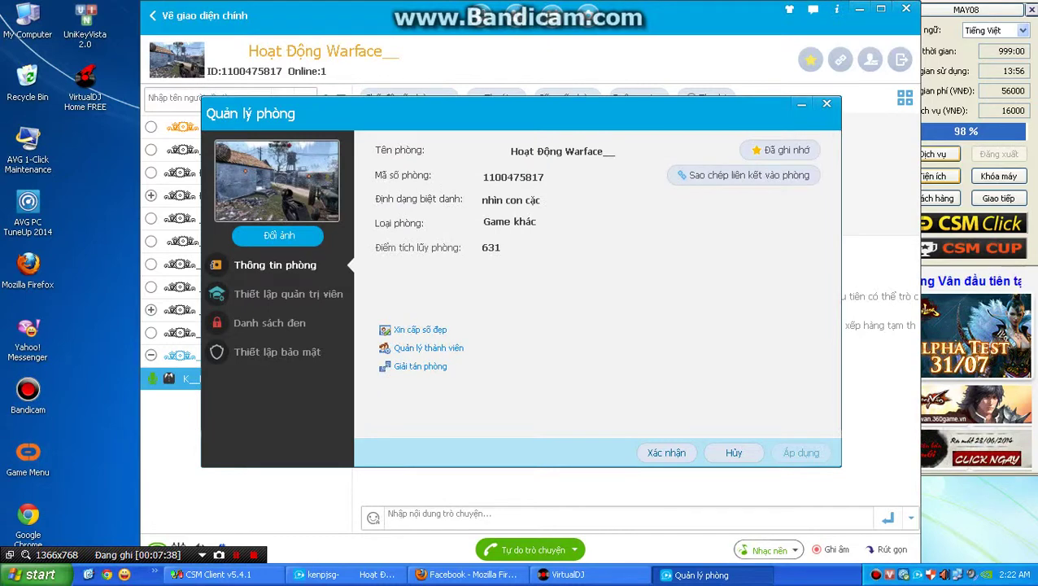
{"action": "left_click", "coordinate": [557, 199]}
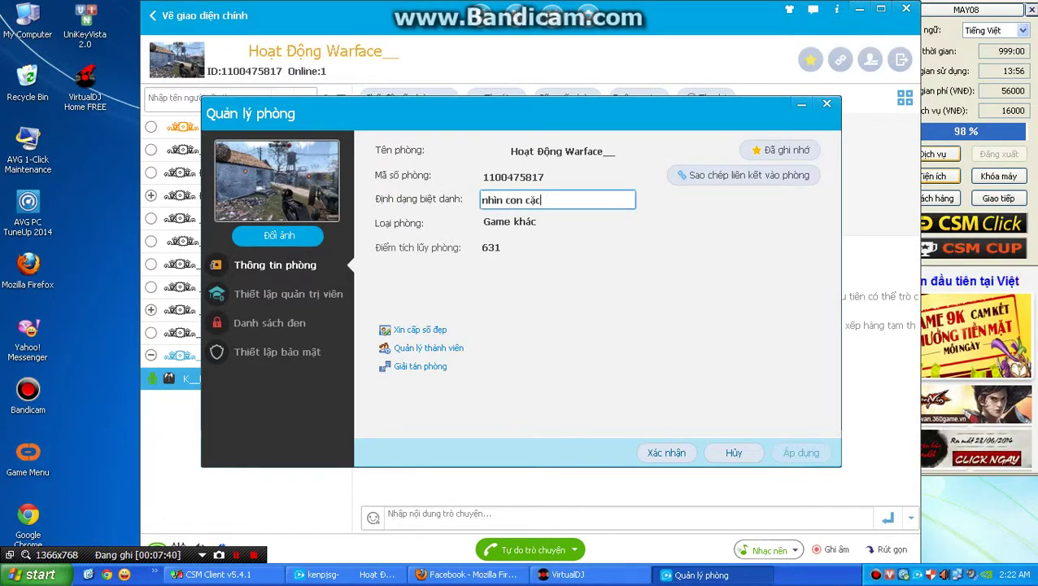
{"action": "left_click", "coordinate": [666, 452]}
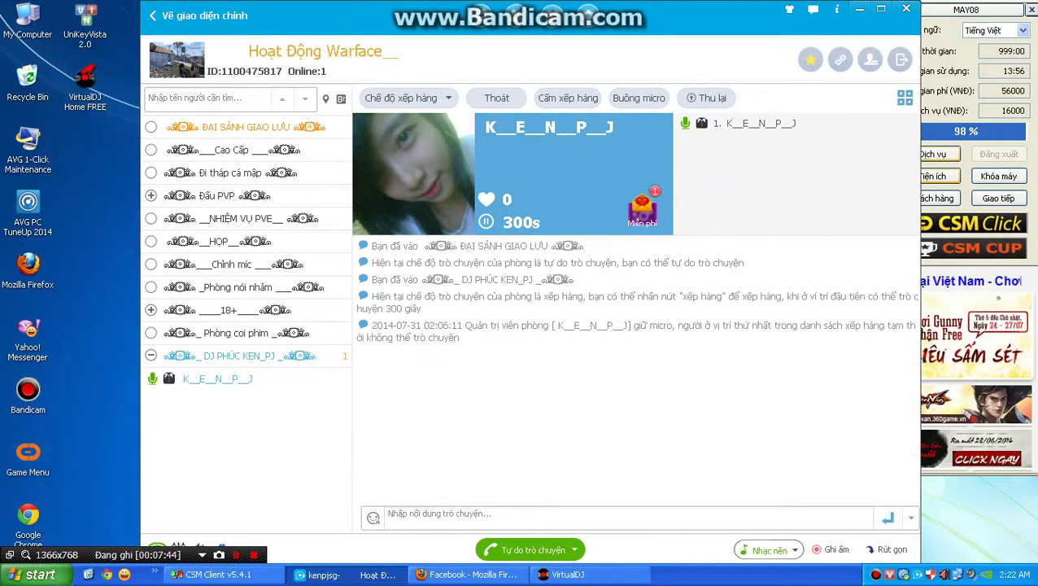
Expand the 18+ and Đấu PVP channel groups in the room list and switch back to Facebook in Firefox
{"action": "left_click", "coordinate": [152, 310]}
{"action": "left_click", "coordinate": [151, 195]}
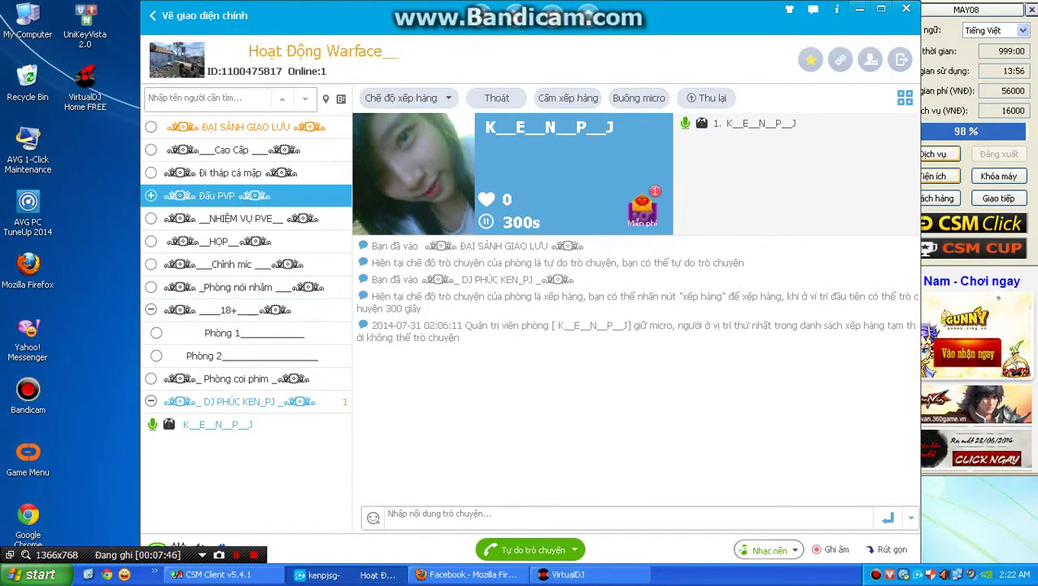
{"action": "left_click", "coordinate": [218, 356]}
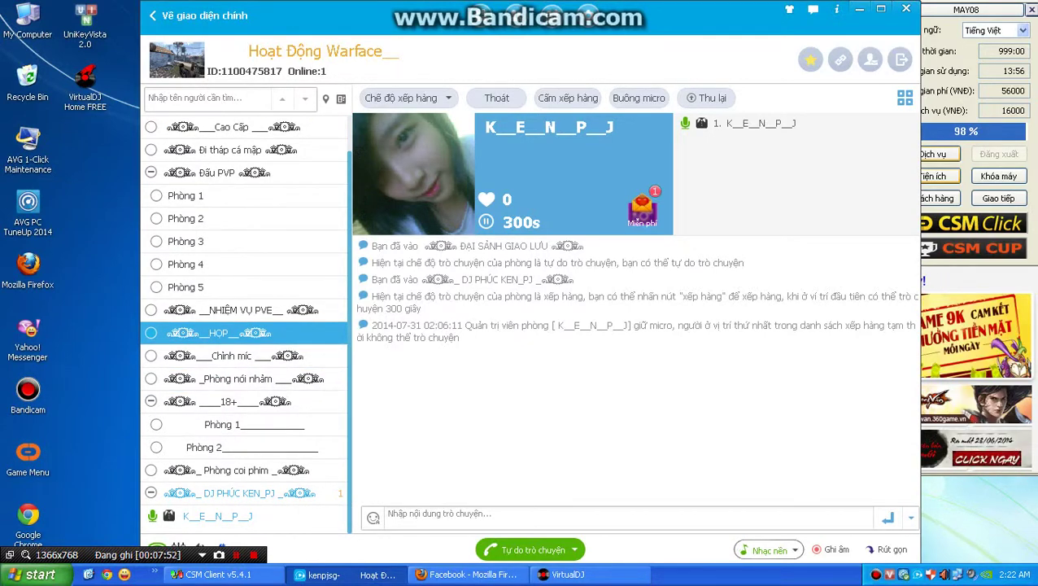
{"action": "left_click", "coordinate": [471, 574]}
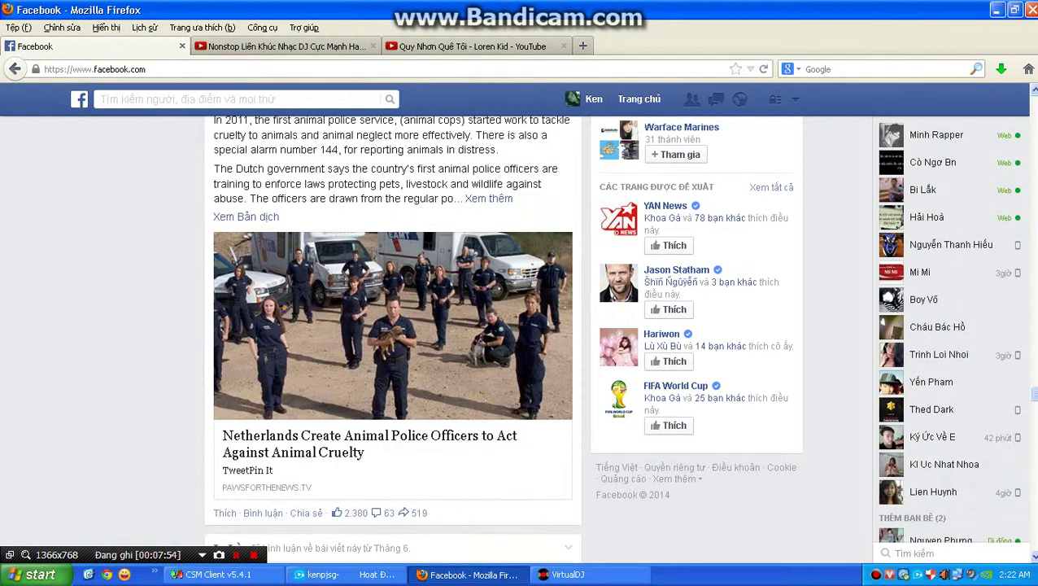
Switch to VirtualDJ and shift the right deck's pitch to +8.1, +12.2 and finally +33.0
{"action": "left_click", "coordinate": [284, 47]}
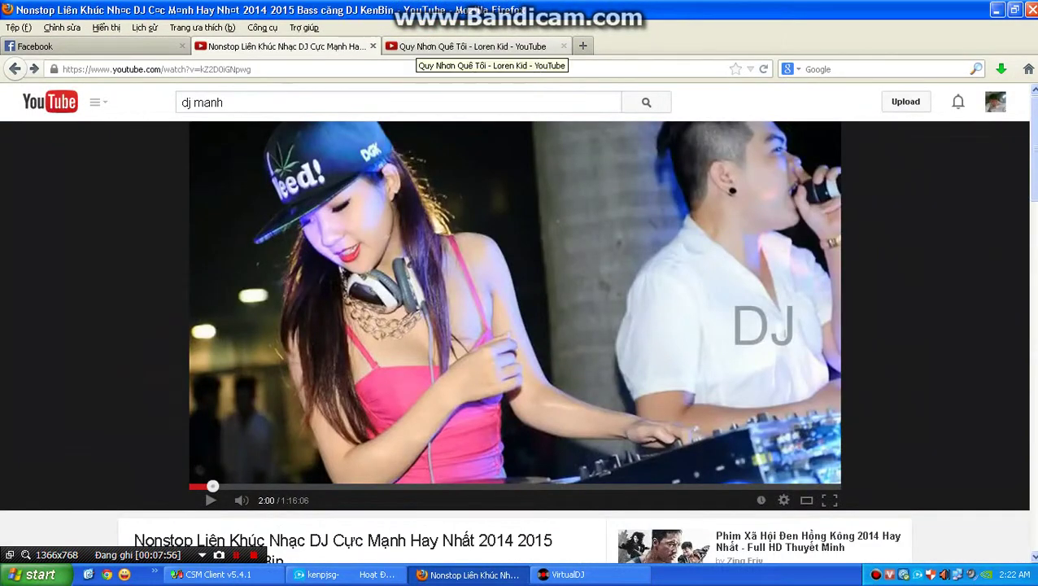
{"action": "left_click", "coordinate": [590, 575]}
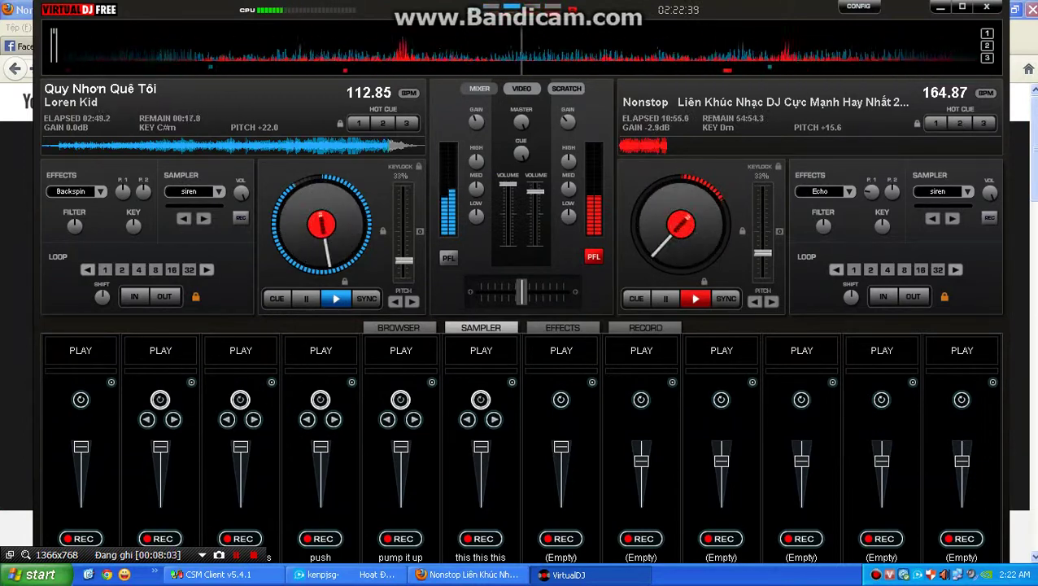
{"action": "mouse_move", "coordinate": [762, 255]}
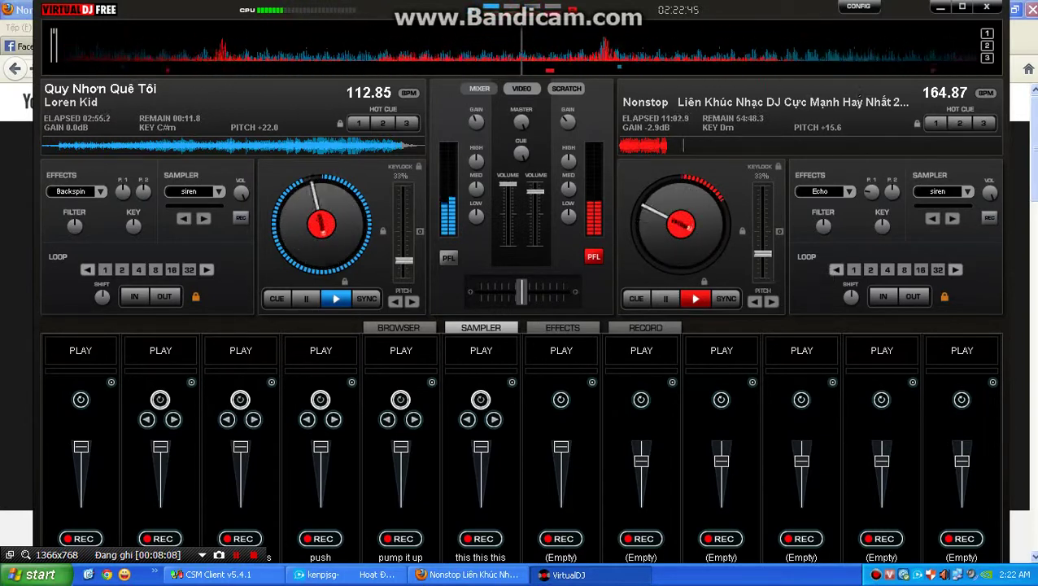
{"action": "left_click_drag", "start_coordinate": [763, 253], "coordinate": [762, 242]}
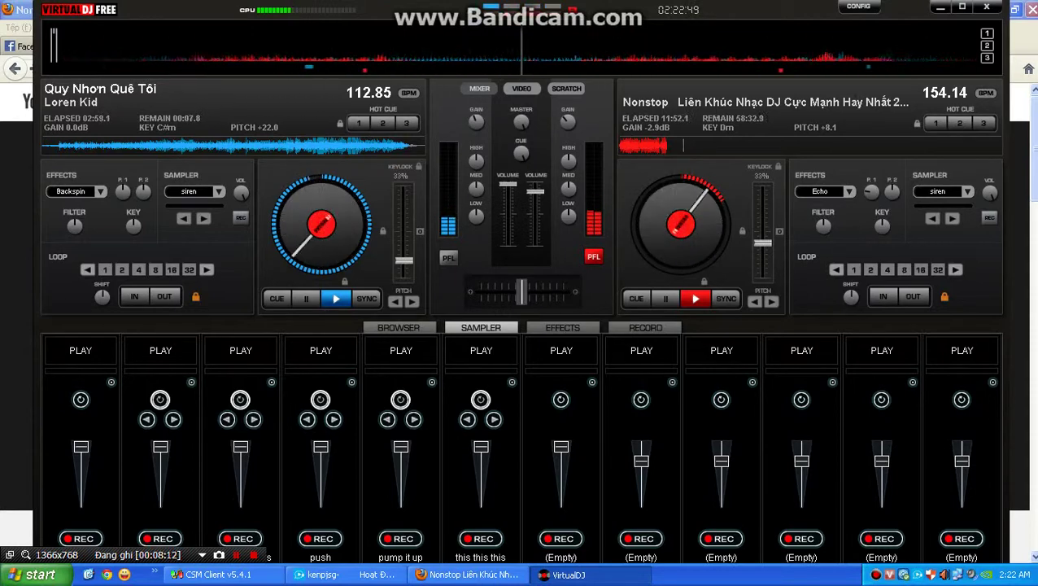
{"action": "left_click_drag", "start_coordinate": [762, 242], "coordinate": [763, 248]}
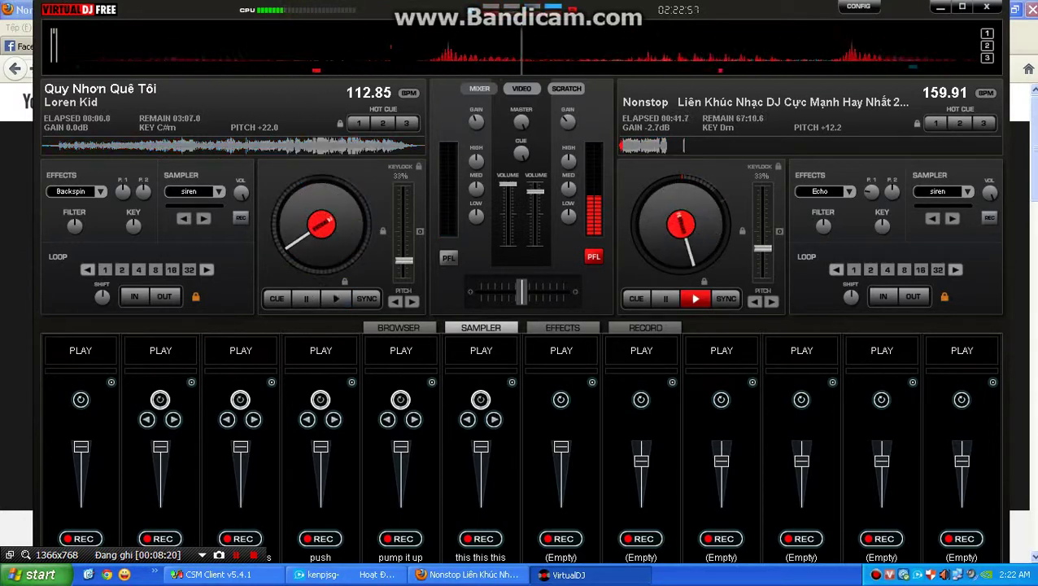
{"action": "left_click_drag", "start_coordinate": [763, 248], "coordinate": [762, 275]}
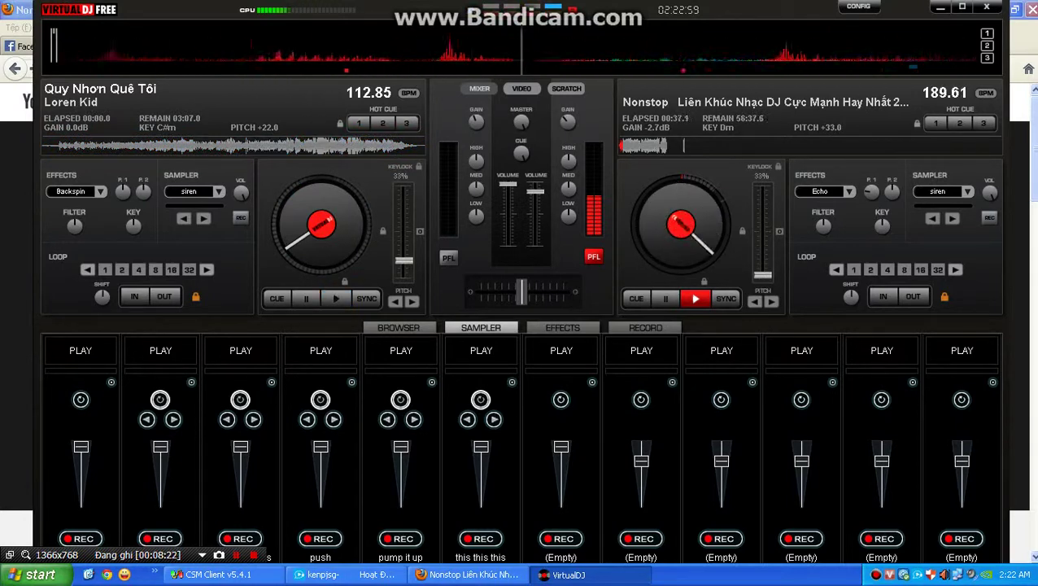
Return to the Facebook feed in Firefox, like the photo of three boys and comment "ngon . đẹp trai lun" on it
{"action": "key", "text": "alt+Tab"}
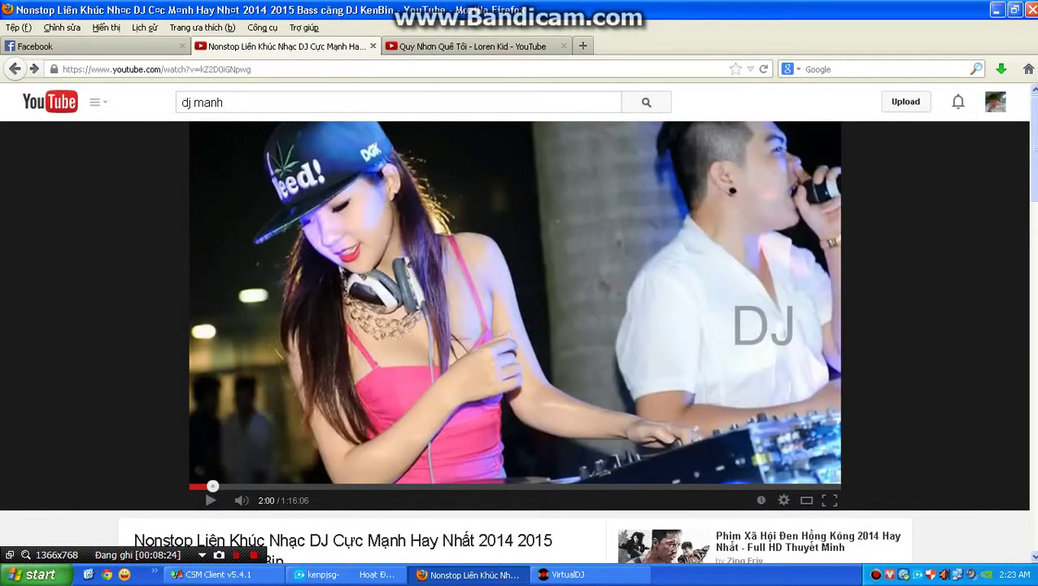
{"action": "left_click", "coordinate": [94, 46]}
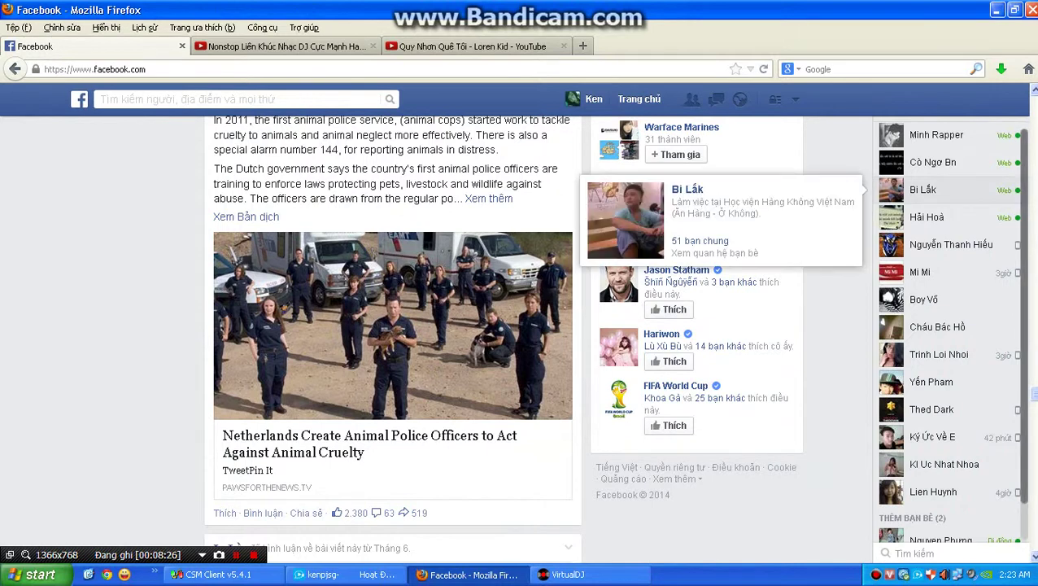
{"action": "scroll", "coordinate": [948, 326], "scroll_direction": "down", "scroll_amount": 1}
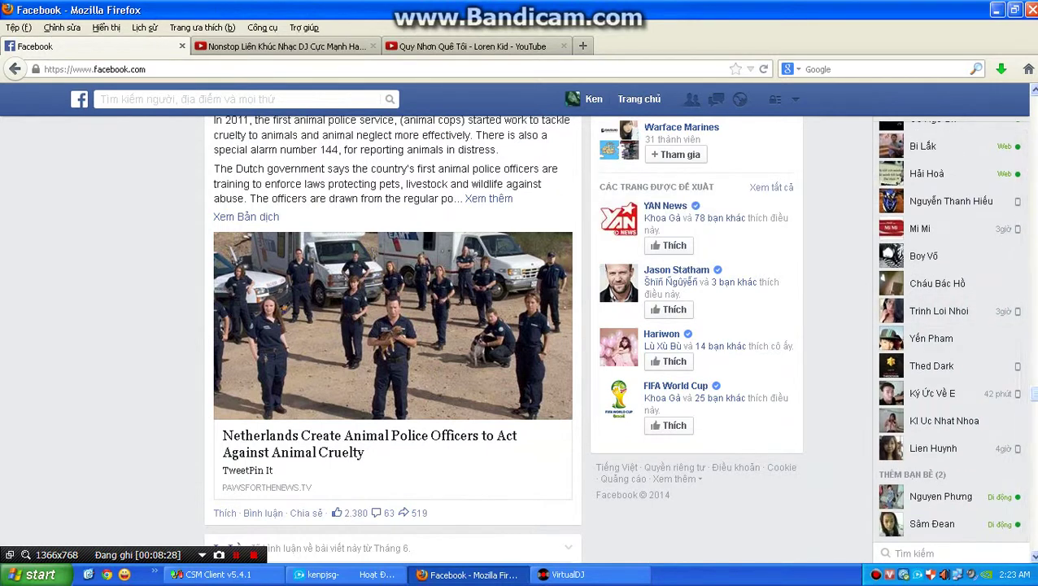
{"action": "scroll", "coordinate": [392, 337], "scroll_direction": "down", "scroll_amount": 5}
{"action": "scroll", "coordinate": [392, 325], "scroll_direction": "down", "scroll_amount": 2}
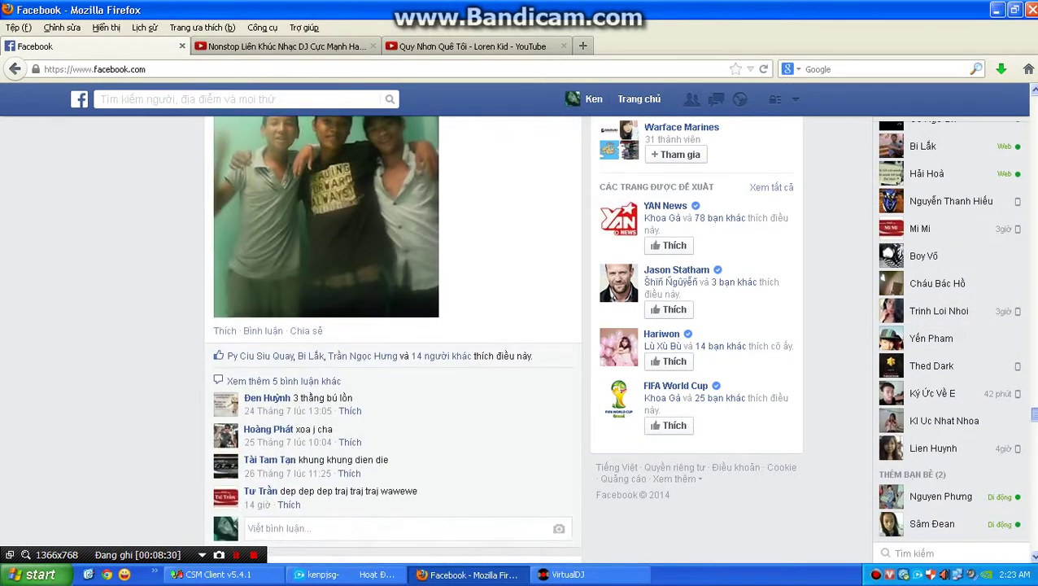
{"action": "left_click", "coordinate": [224, 332]}
{"action": "left_click", "coordinate": [293, 529]}
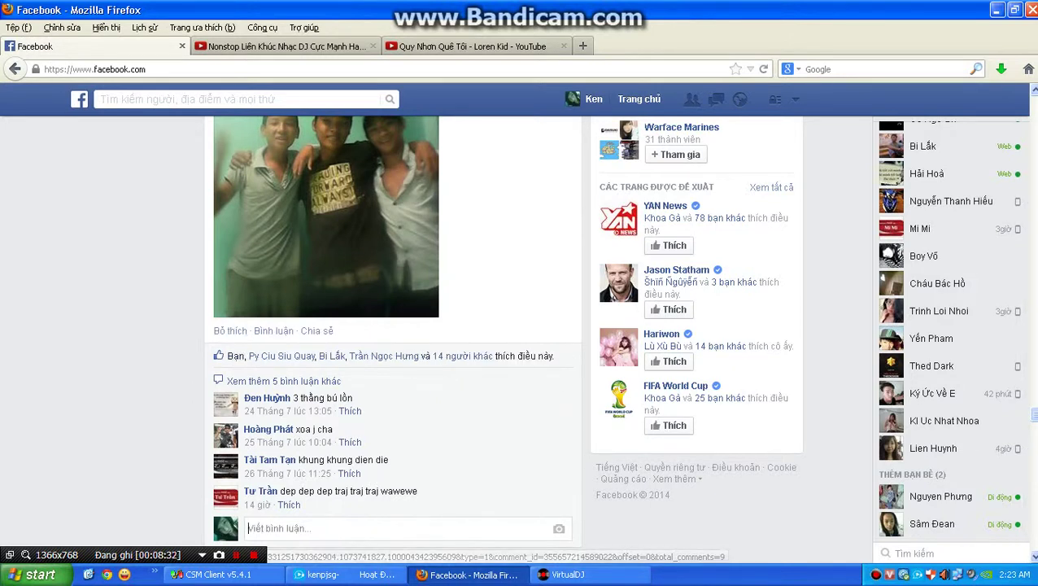
{"action": "type", "text": "ngon . đẹp trai lun"}
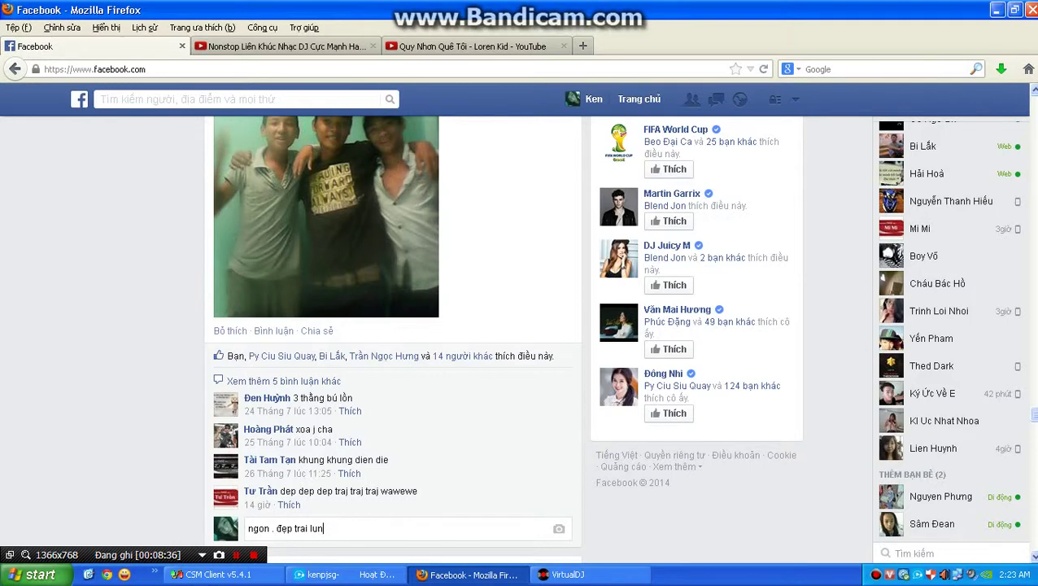
{"action": "key", "text": "Return"}
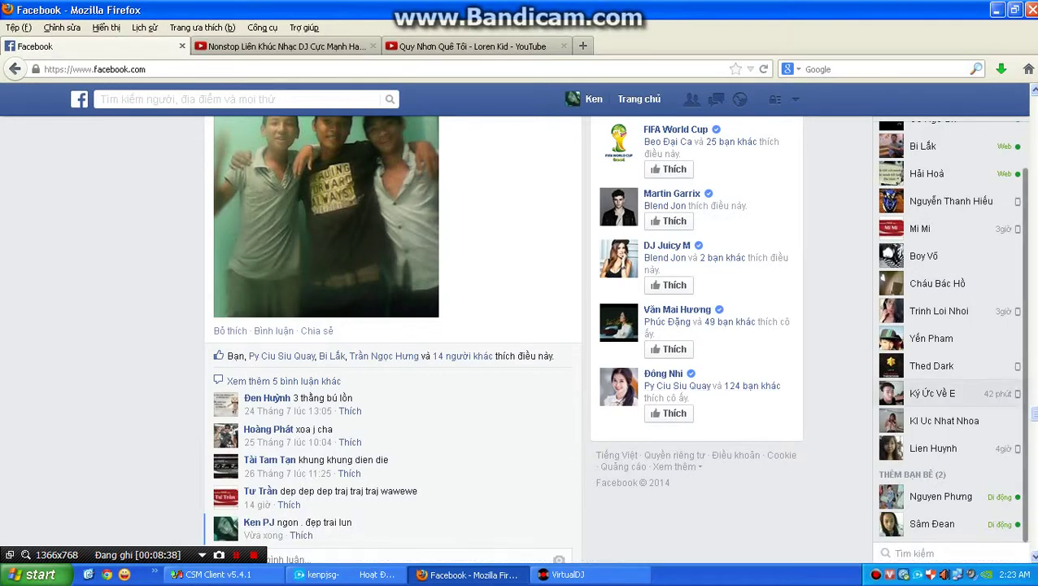
Browse further down the Facebook feed and try to reload the page
{"action": "scroll", "coordinate": [392, 342], "scroll_direction": "down", "scroll_amount": 12}
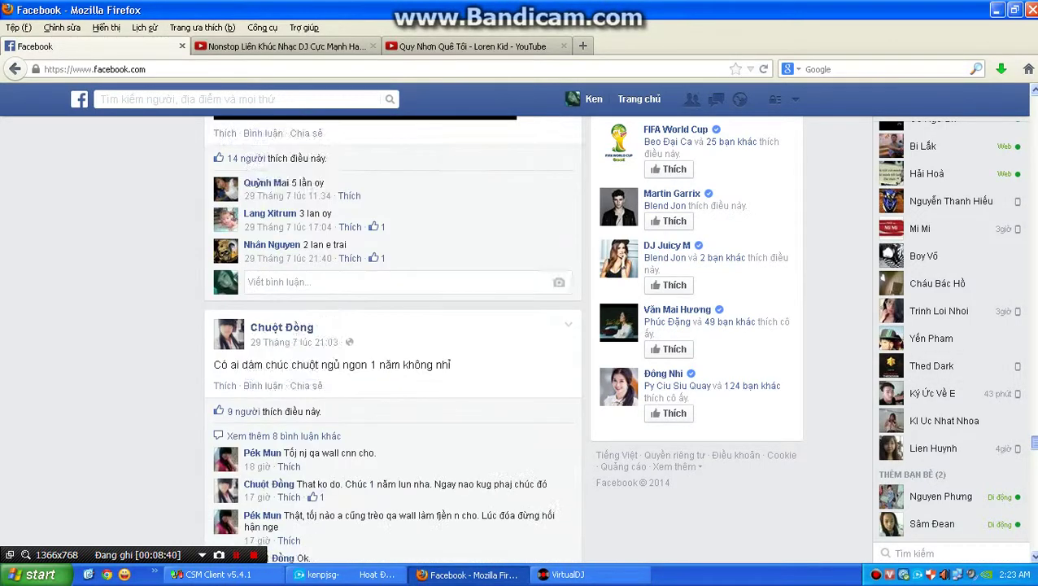
{"action": "scroll", "coordinate": [392, 342], "scroll_direction": "down", "scroll_amount": 8}
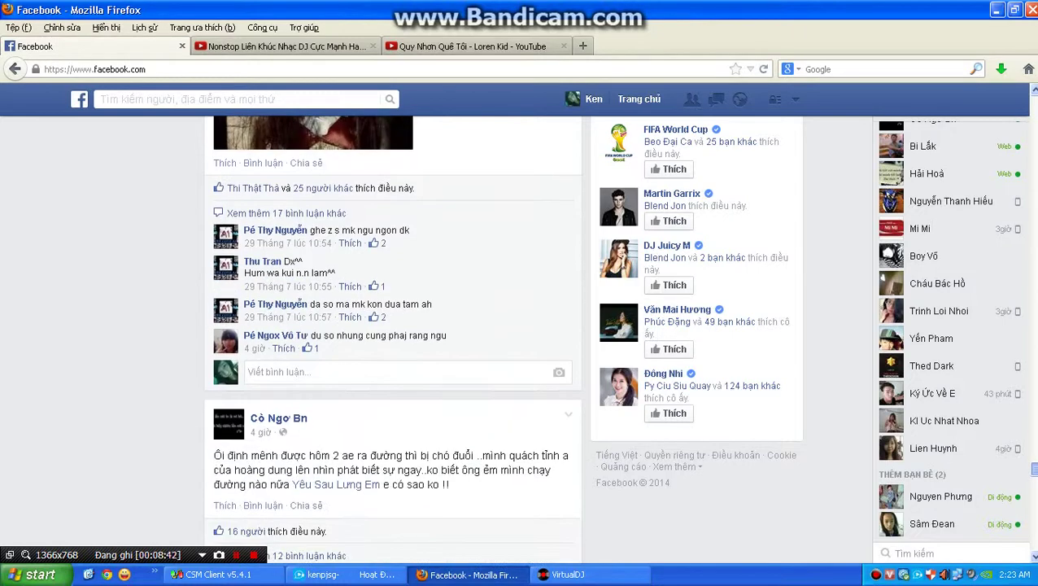
{"action": "key", "text": "F5"}
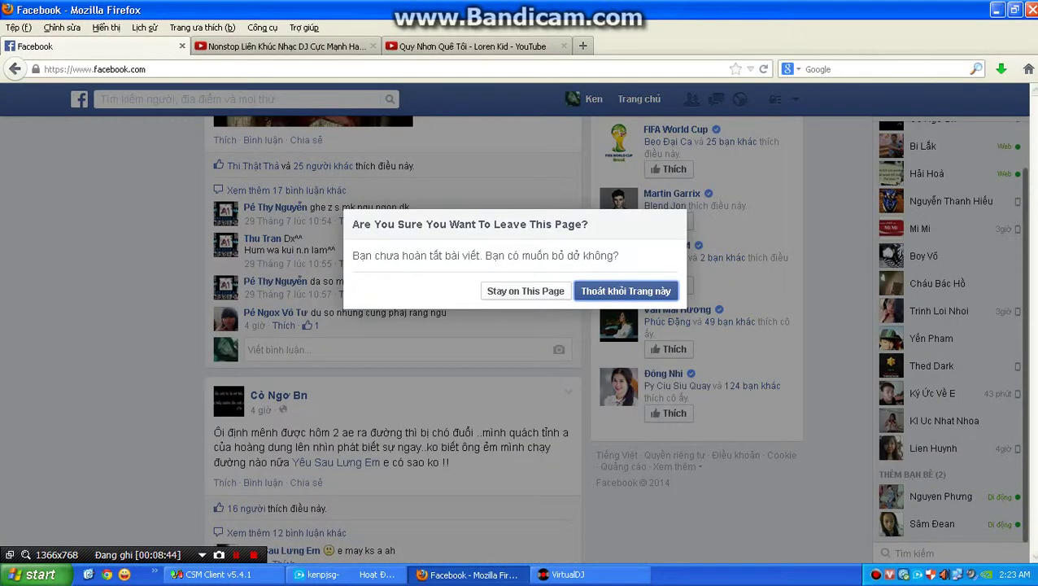
{"action": "key", "text": "Tab"}
{"action": "key", "text": "Return"}
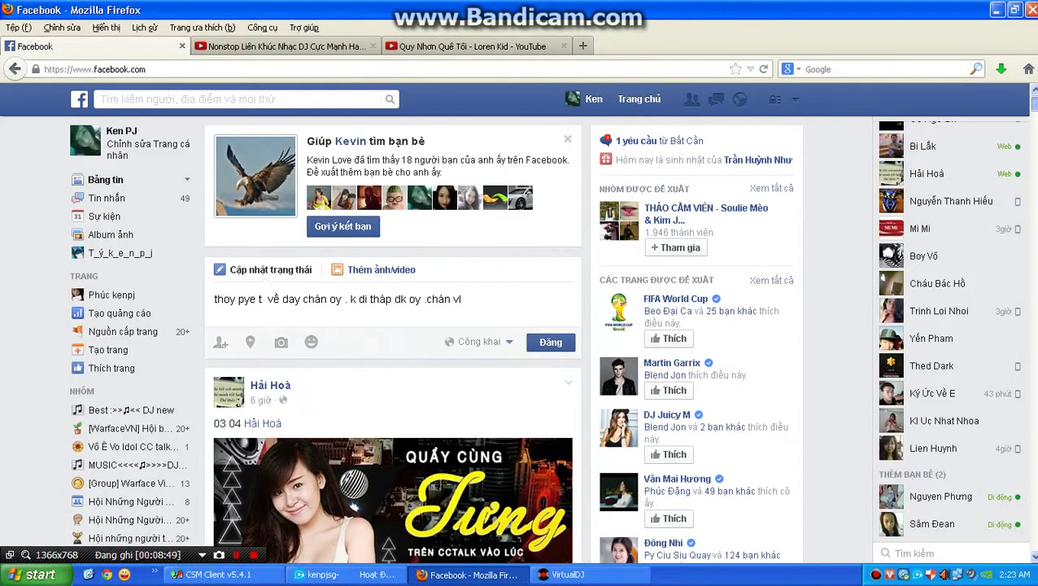
Tag the first two friends suggested for the letter "m" in the unposted status update
{"action": "left_click", "coordinate": [462, 300]}
{"action": "left_click", "coordinate": [221, 343]}
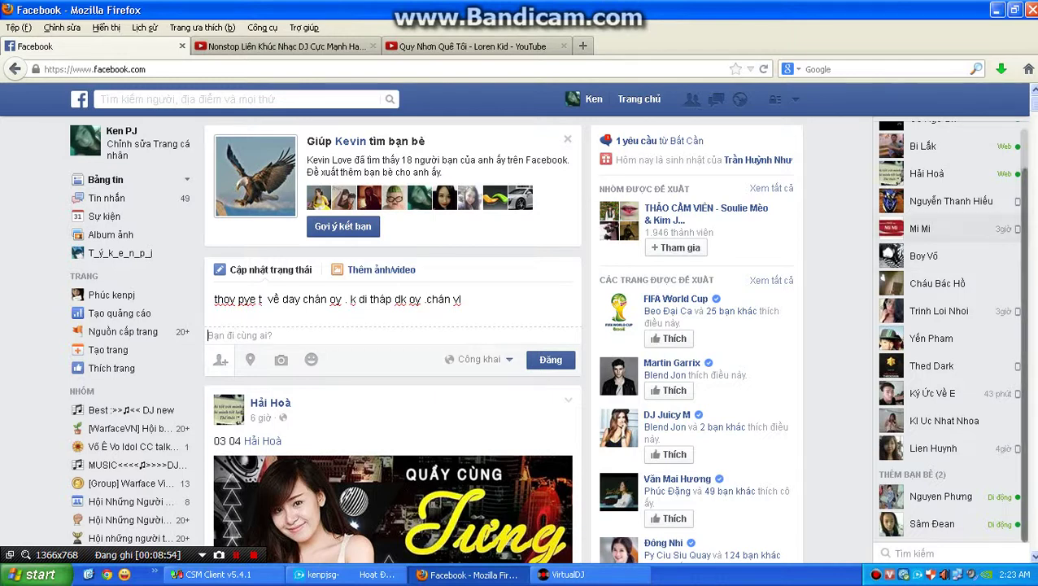
{"action": "scroll", "coordinate": [948, 244], "scroll_direction": "up", "scroll_amount": 1}
{"action": "type", "text": "m"}
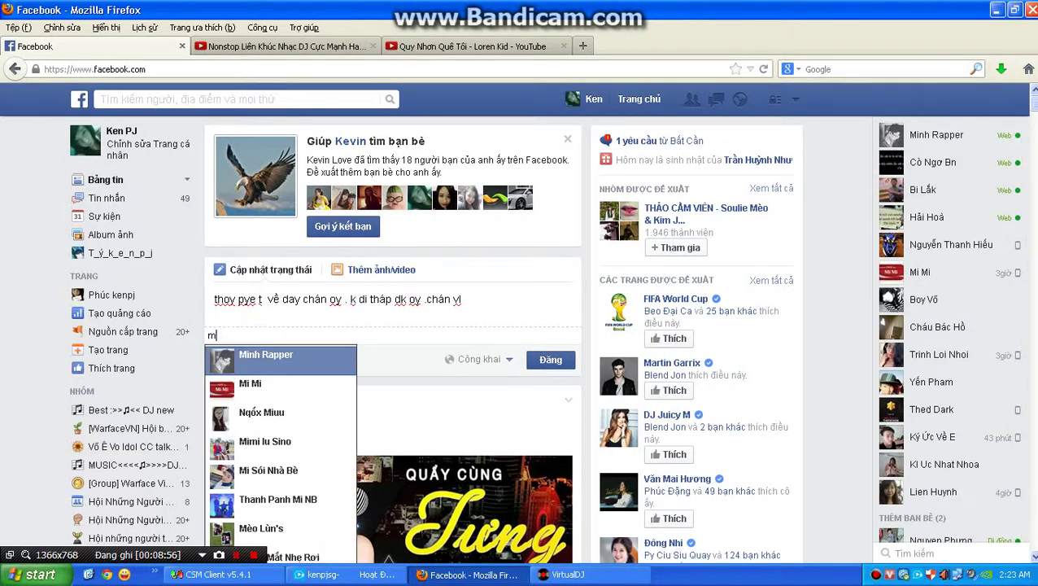
{"action": "key", "text": "Return"}
{"action": "type", "text": "m"}
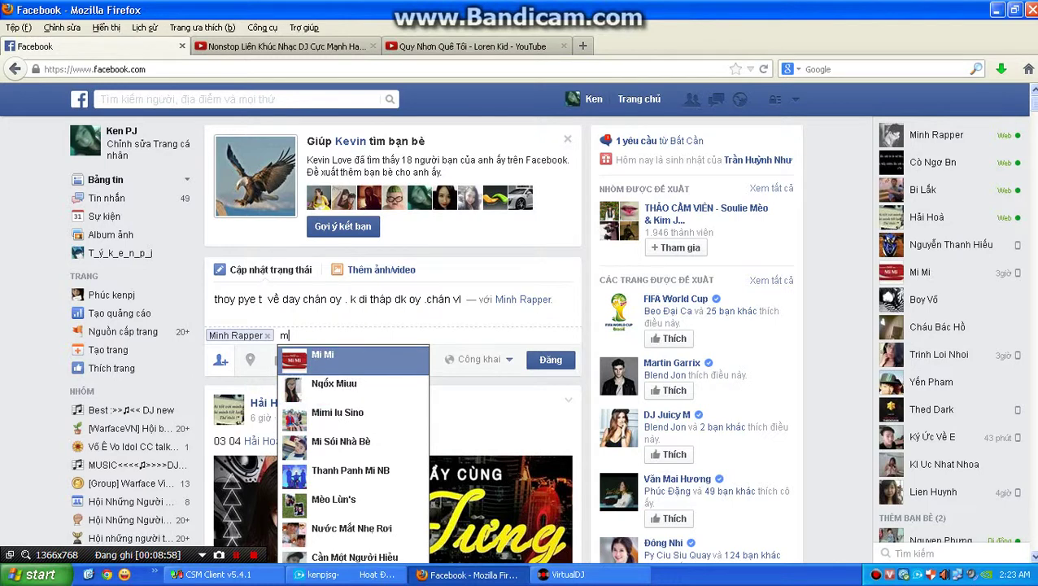
{"action": "key", "text": "Return"}
{"action": "type", "text": "m"}
{"action": "key", "text": "Down"}
{"action": "key", "text": "Down"}
{"action": "key", "text": "Down"}
{"action": "key", "text": "Down"}
{"action": "key", "text": "Down"}
{"action": "key", "text": "Down"}
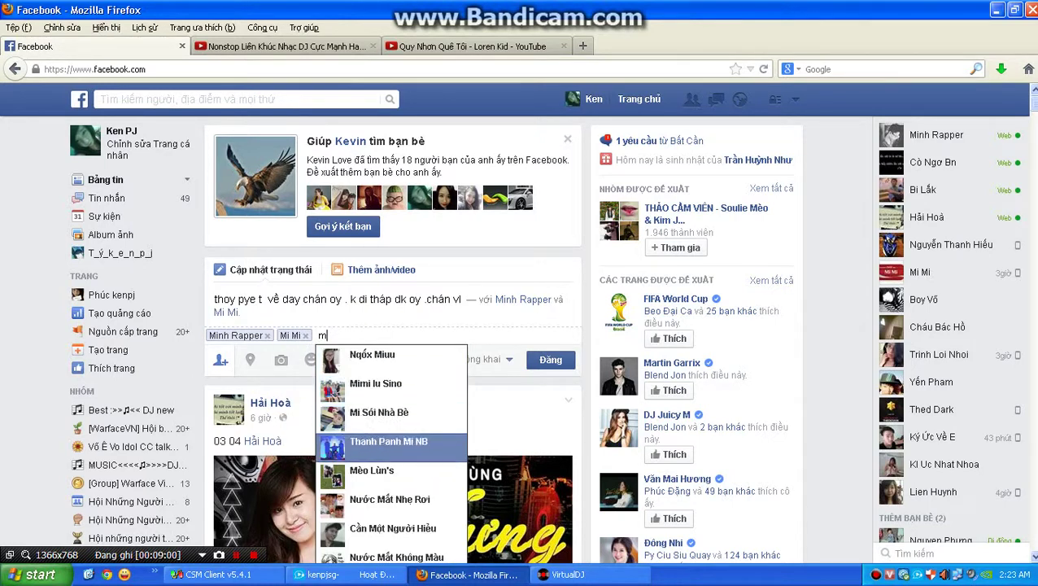
{"action": "key", "text": "Down"}
{"action": "key", "text": "Up"}
{"action": "key", "text": "Up"}
{"action": "key", "text": "Up"}
{"action": "key", "text": "Up"}
{"action": "key", "text": "Up"}
{"action": "key", "text": "Up"}
{"action": "key", "text": "Up"}
{"action": "key", "text": "Up"}
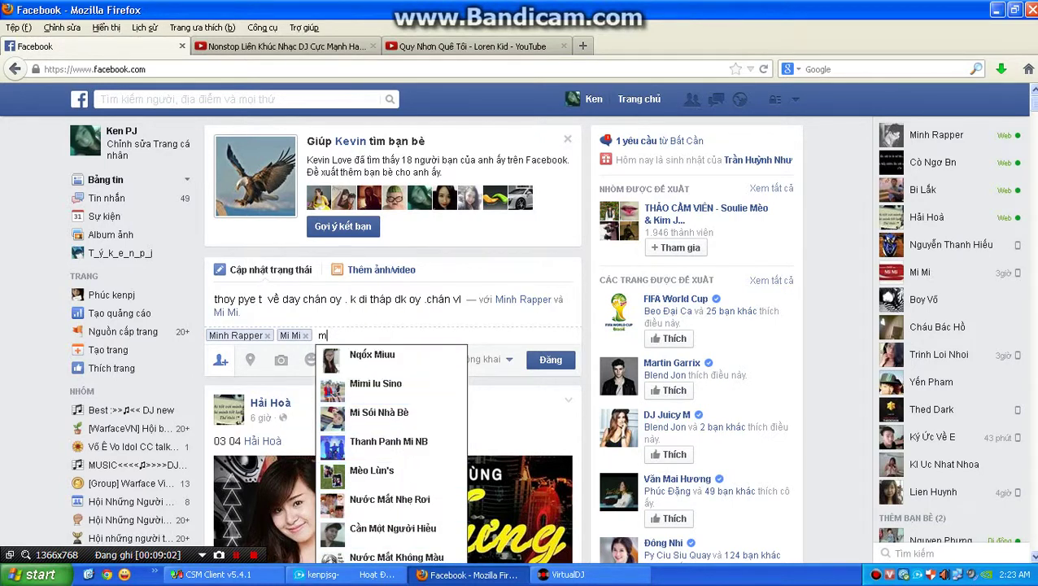
{"action": "key", "text": "BackSpace"}
Tag four more friends in the status update from the suggestions for the letter "h"
{"action": "type", "text": "h"}
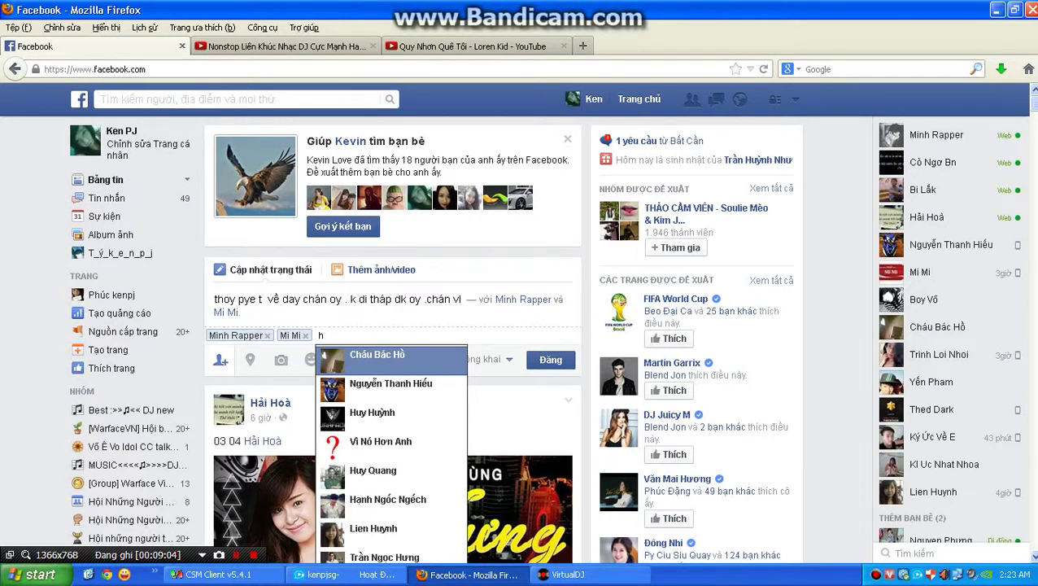
{"action": "key", "text": "Return"}
{"action": "type", "text": "h"}
{"action": "key", "text": "Return"}
{"action": "type", "text": "h"}
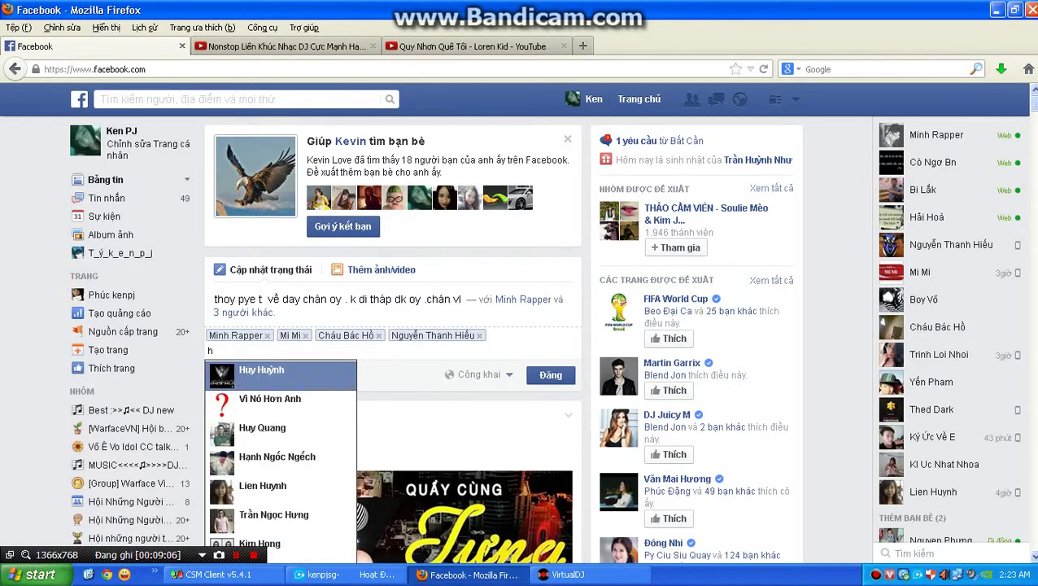
{"action": "key", "text": "Return"}
{"action": "type", "text": "h"}
{"action": "key", "text": "Down"}
{"action": "key", "text": "Return"}
{"action": "type", "text": "h"}
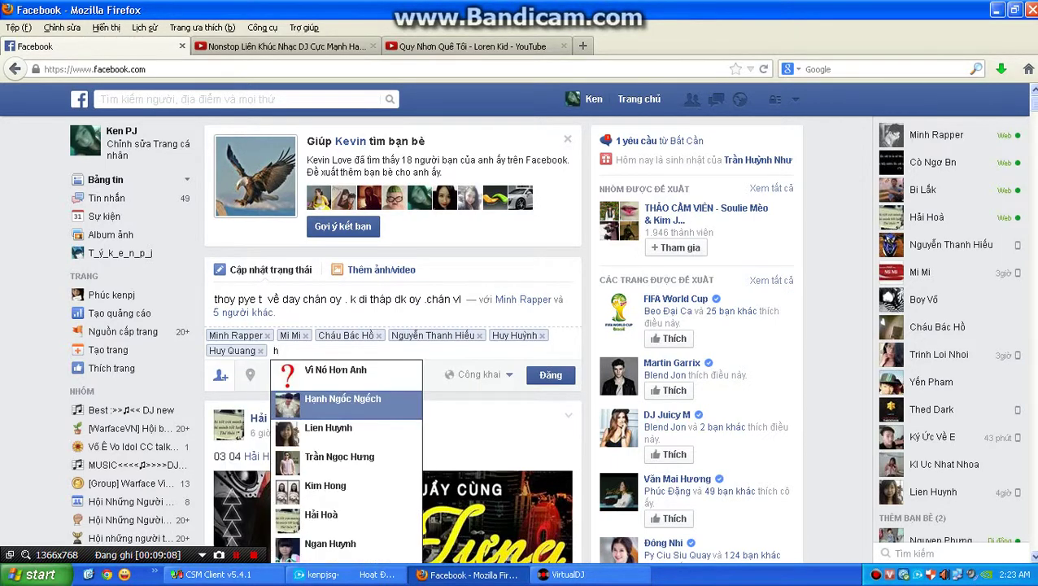
{"action": "key", "text": "Down"}
{"action": "key", "text": "Down"}
{"action": "key", "text": "Down"}
{"action": "key", "text": "Down"}
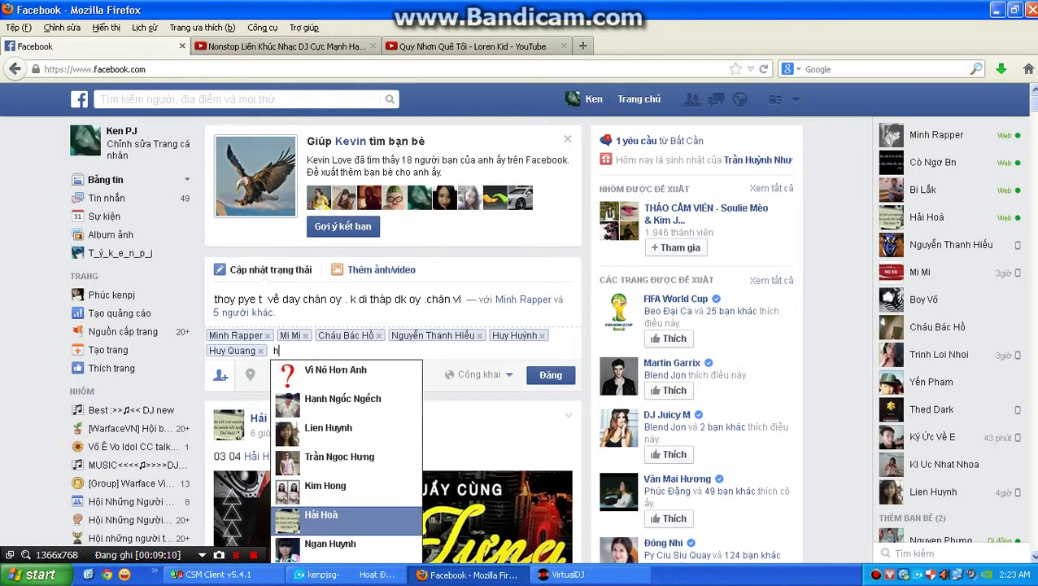
{"action": "key", "text": "Down"}
{"action": "key", "text": "Down"}
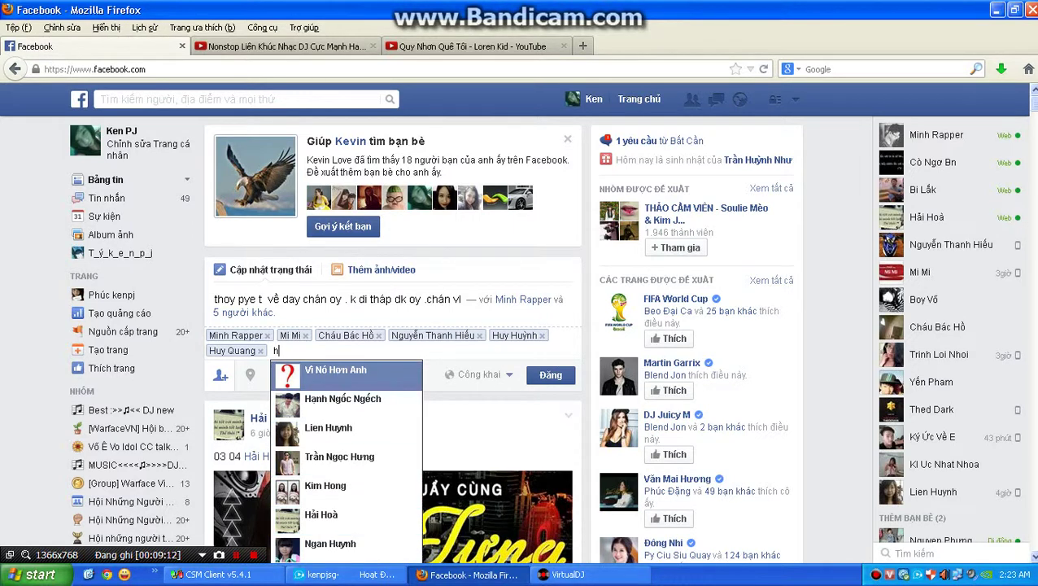
{"action": "key", "text": "BackSpace"}
Tag the fifth friend suggested for the letter "c" in the status update
{"action": "type", "text": "c"}
{"action": "key", "text": "Down"}
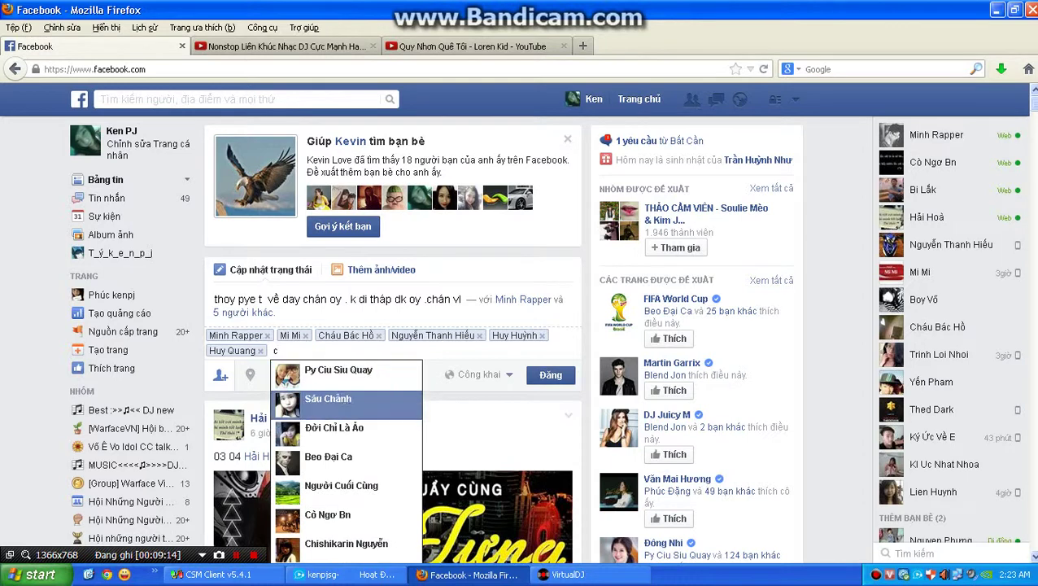
{"action": "key", "text": "Down"}
{"action": "key", "text": "Down"}
{"action": "key", "text": "Down"}
{"action": "key", "text": "Return"}
{"action": "type", "text": "c"}
{"action": "key", "text": "Down"}
{"action": "key", "text": "Down"}
{"action": "key", "text": "Down"}
{"action": "key", "text": "Up"}
{"action": "key", "text": "Up"}
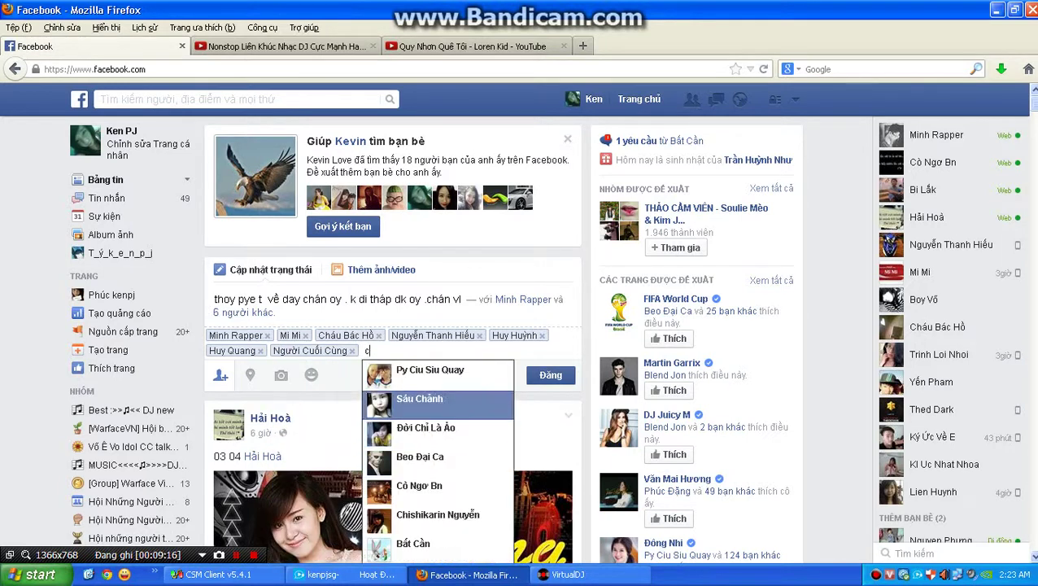
{"action": "key", "text": "Down"}
{"action": "key", "text": "Down"}
{"action": "key", "text": "Down"}
{"action": "key", "text": "Up"}
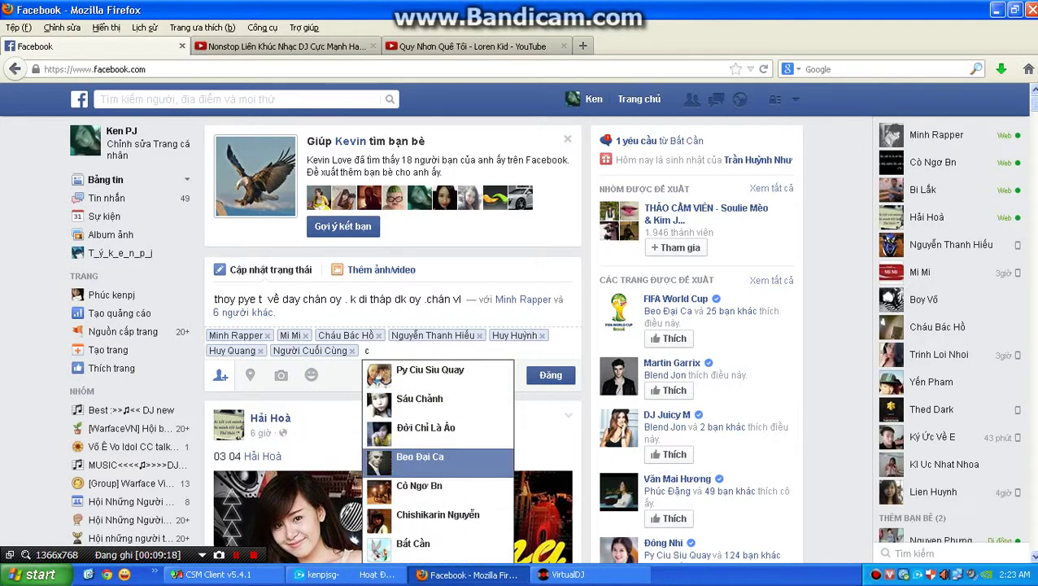
{"action": "key", "text": "Up"}
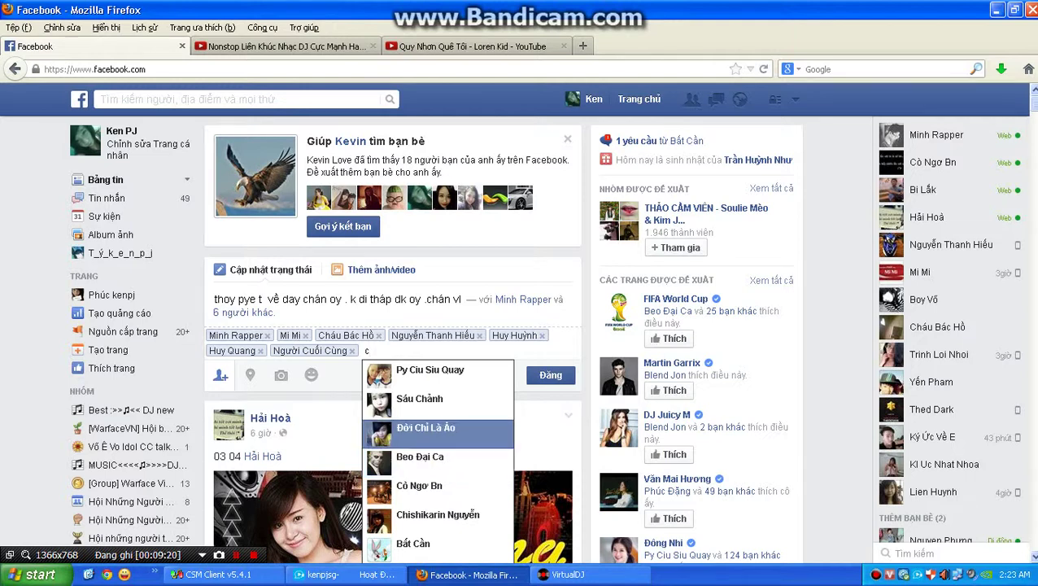
{"action": "key", "text": "Escape"}
{"action": "left_click", "coordinate": [367, 351]}
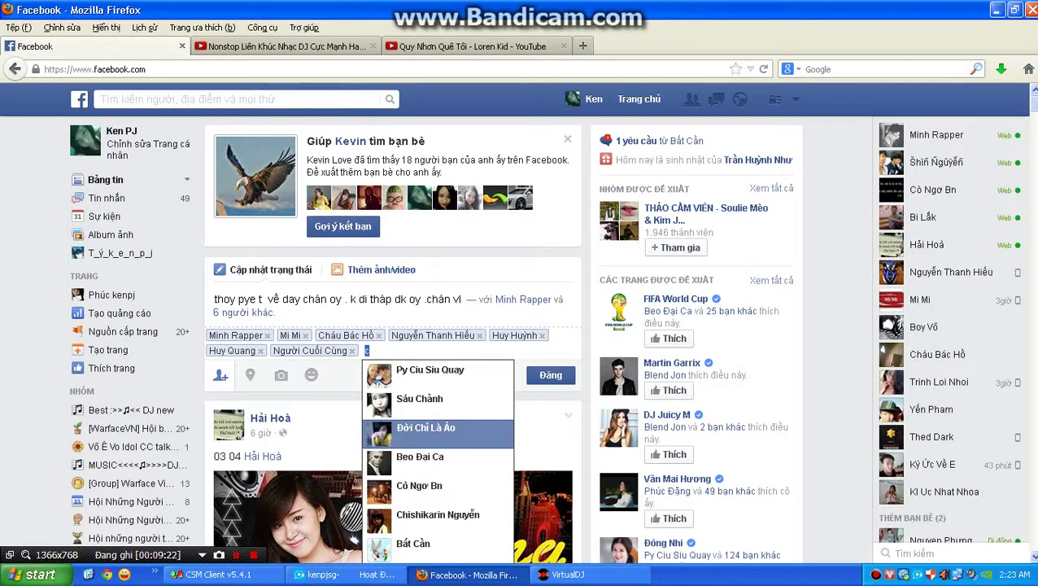
{"action": "key", "text": "BackSpace"}
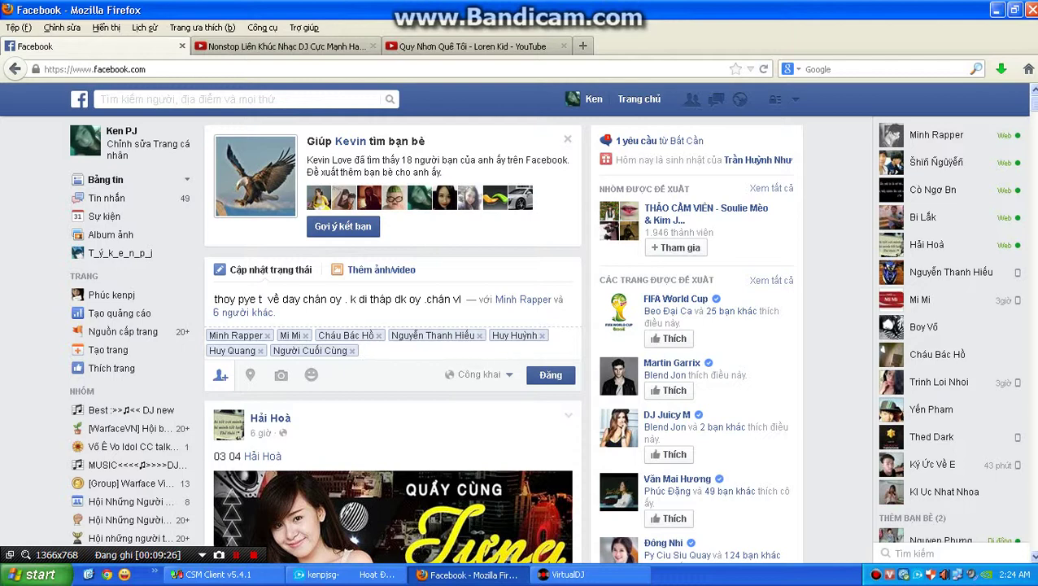
Publish the status update with its tagged friends and like the new post
{"action": "left_click", "coordinate": [551, 375]}
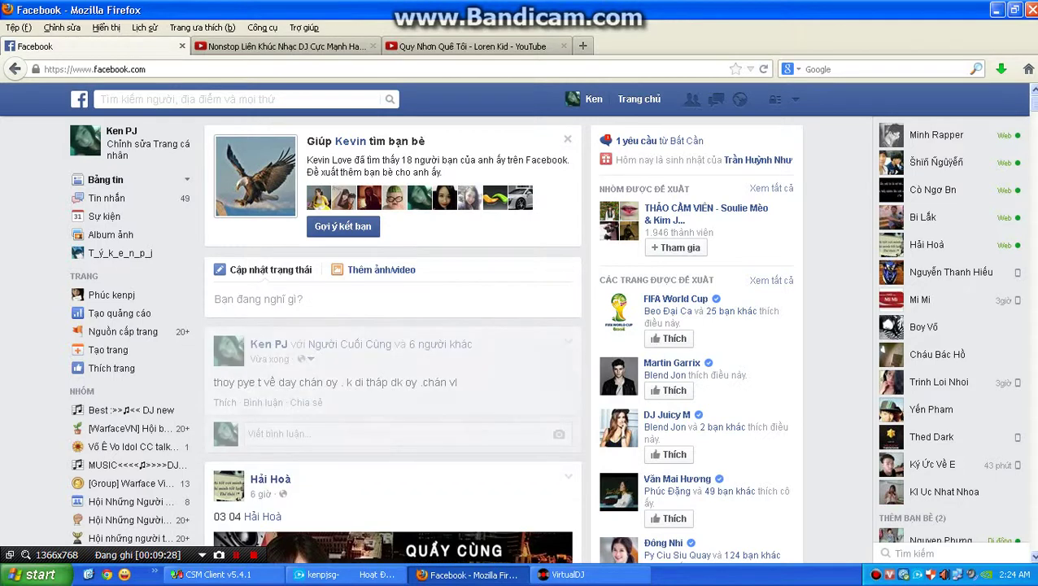
{"action": "left_click", "coordinate": [226, 403]}
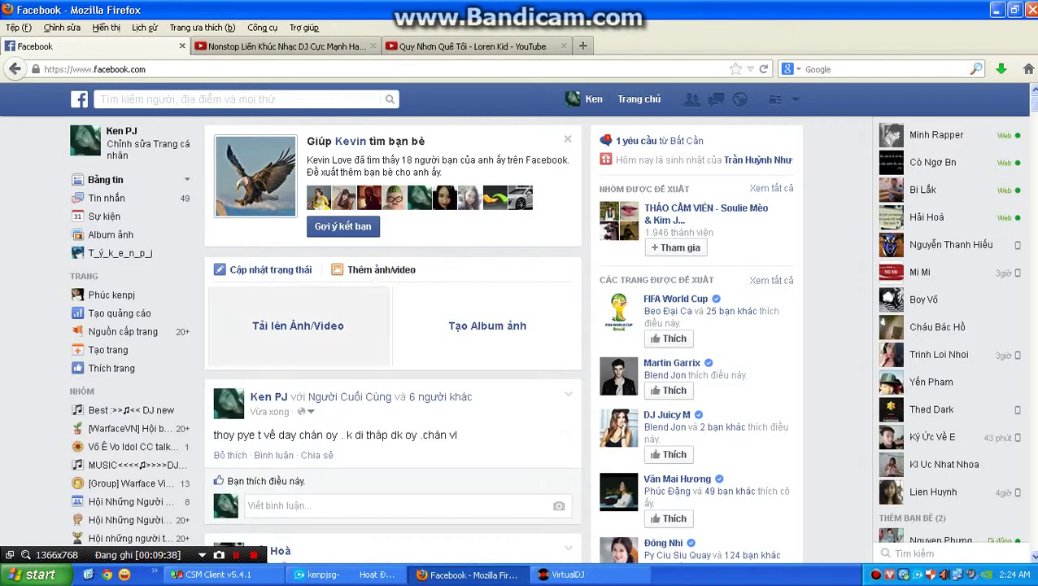
Open the file selection for uploading a photo or video to Facebook and cancel it
{"action": "left_click", "coordinate": [298, 326]}
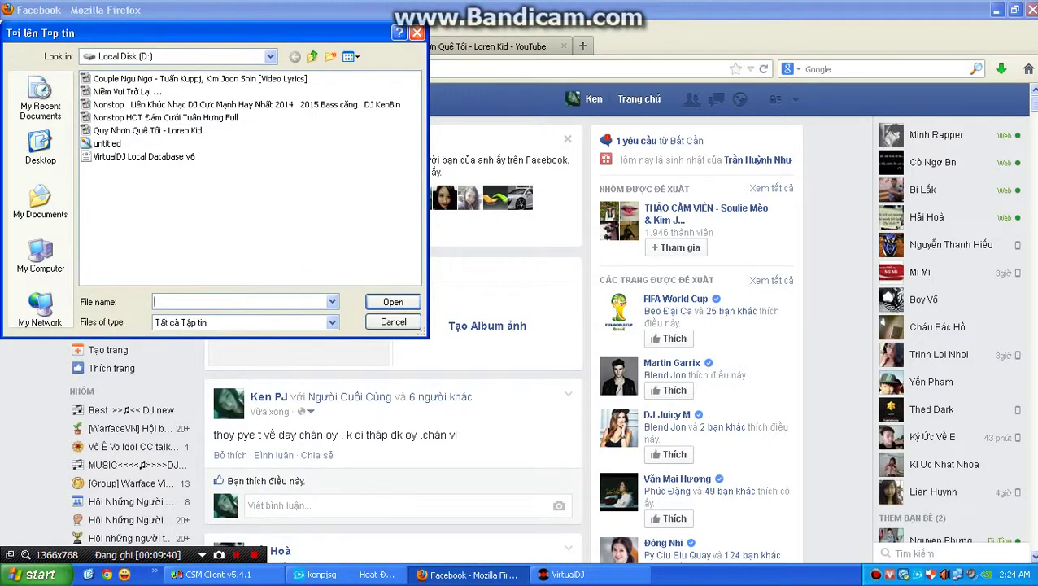
{"action": "left_click", "coordinate": [417, 32]}
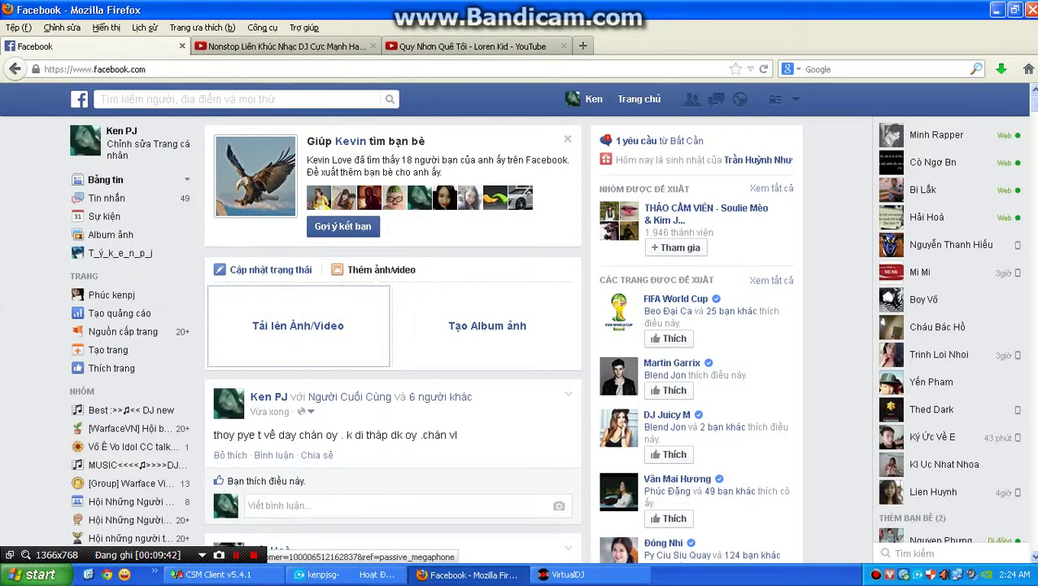